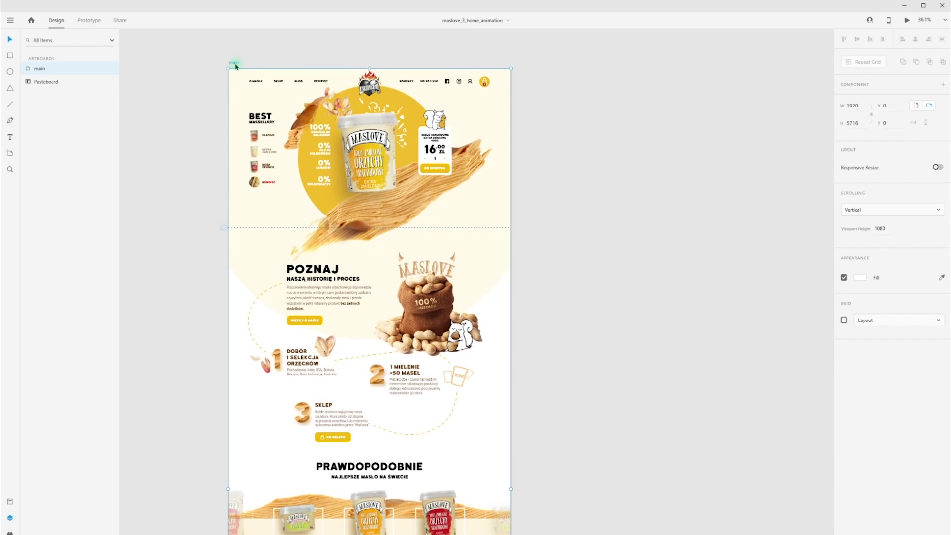
Duplicate the main artboard and place the copy to the right of the original
{"action": "left_click_drag", "start_coordinate": [236, 65], "coordinate": [548, 67]}
{"action": "left_click", "coordinate": [511, 43]}
{"action": "key", "text": "space"}
{"action": "left_click_drag", "start_coordinate": [453, 60], "coordinate": [497, 68]}
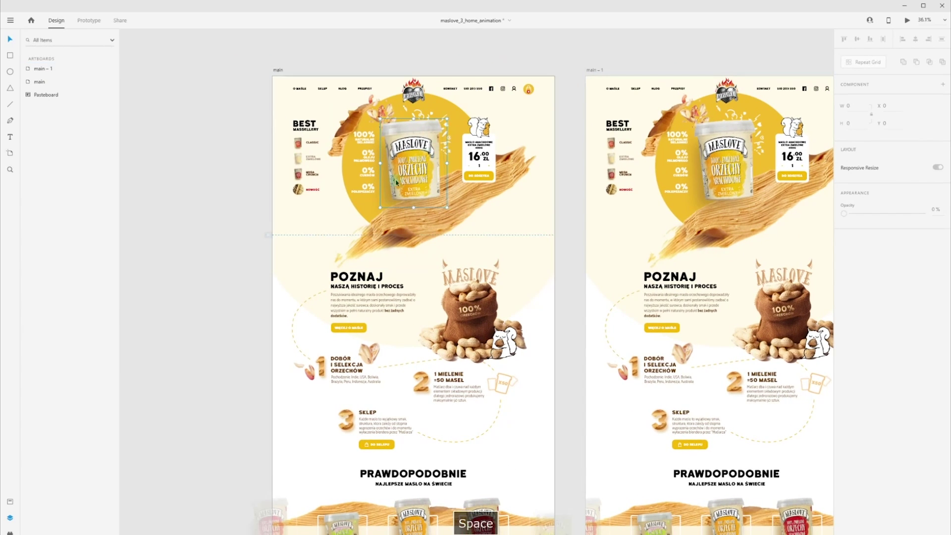
On the main artboard, offset the four product links leftward in a stagger and set them and the BEST MASSELLERY heading to 0% opacity
{"action": "left_click", "coordinate": [396, 183]}
{"action": "scroll", "coordinate": [281, 157], "scroll_direction": "up", "scroll_amount": 4}
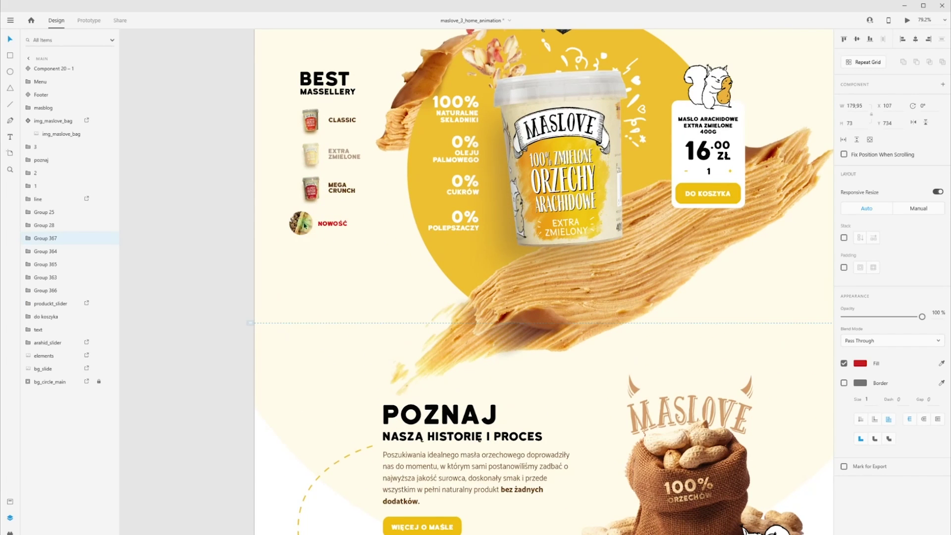
{"action": "left_click", "coordinate": [307, 153], "text": "shift"}
{"action": "left_click_drag", "start_coordinate": [308, 153], "coordinate": [293, 153]}
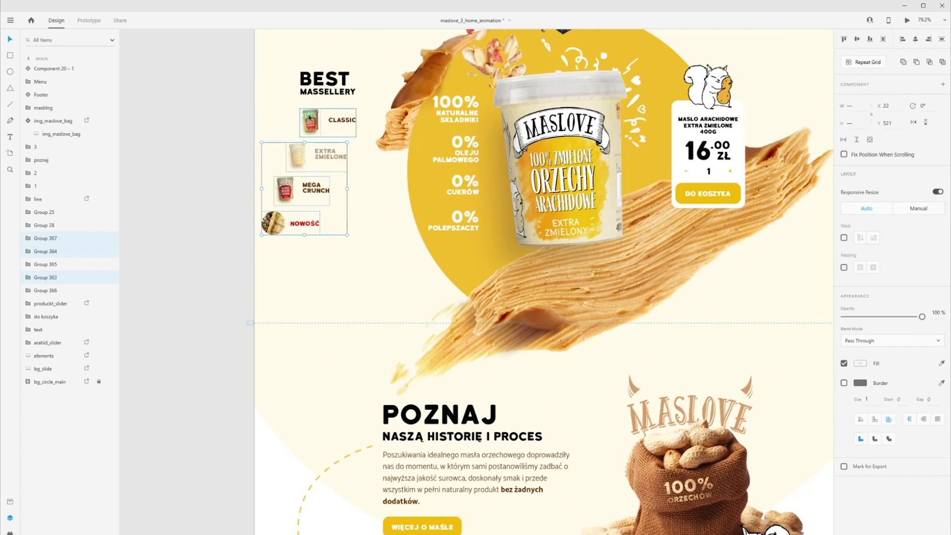
{"action": "left_click", "coordinate": [310, 121], "text": "shift"}
{"action": "left_click_drag", "start_coordinate": [310, 122], "coordinate": [304, 121]}
{"action": "left_click_drag", "start_coordinate": [894, 321], "coordinate": [792, 315]}
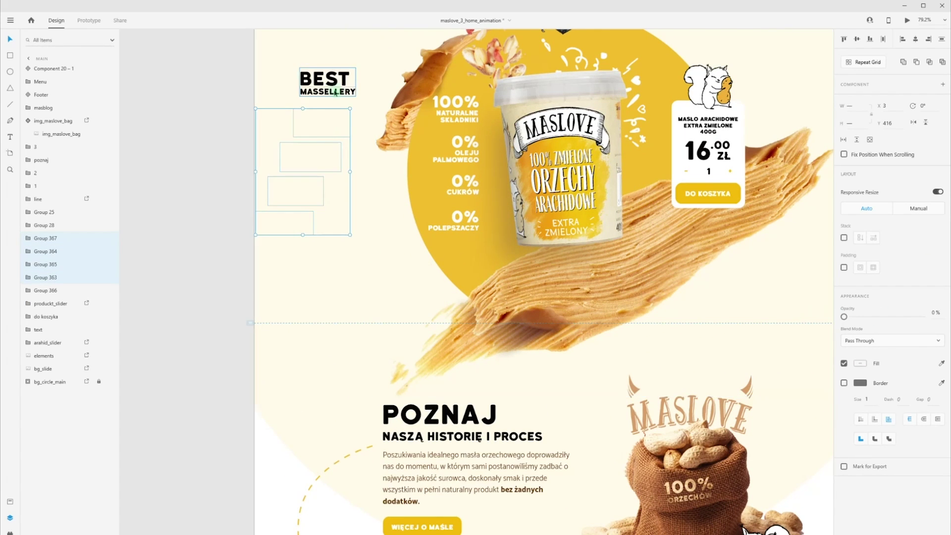
{"action": "left_click", "coordinate": [335, 93]}
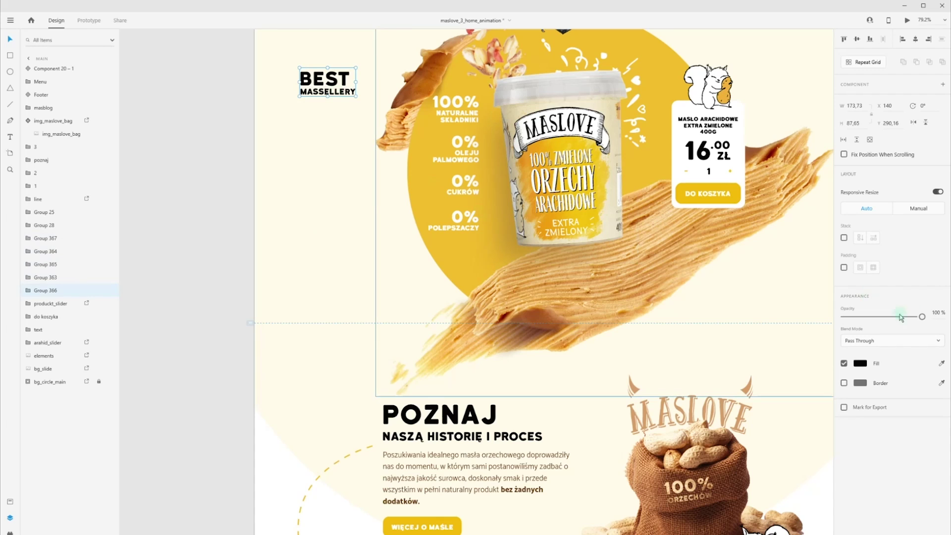
{"action": "left_click", "coordinate": [647, 308]}
Move the percentage text and the price card toward the jar on the main artboard and set both to 0% opacity
{"action": "scroll", "coordinate": [419, 271], "scroll_direction": "down", "scroll_amount": 2}
{"action": "left_click_drag", "start_coordinate": [463, 213], "coordinate": [358, 213]}
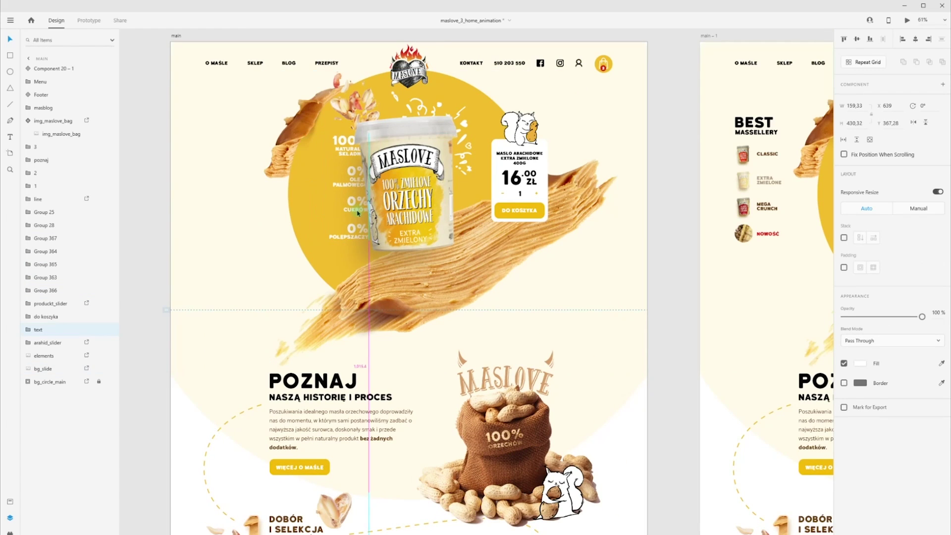
{"action": "left_click_drag", "start_coordinate": [525, 183], "coordinate": [464, 183]}
{"action": "left_click_drag", "start_coordinate": [907, 315], "coordinate": [813, 313]}
Shrink the bg_slide image on the main artboard to 1270 × 1063
{"action": "left_click_drag", "start_coordinate": [556, 311], "coordinate": [587, 349]}
{"action": "left_click", "coordinate": [349, 274]}
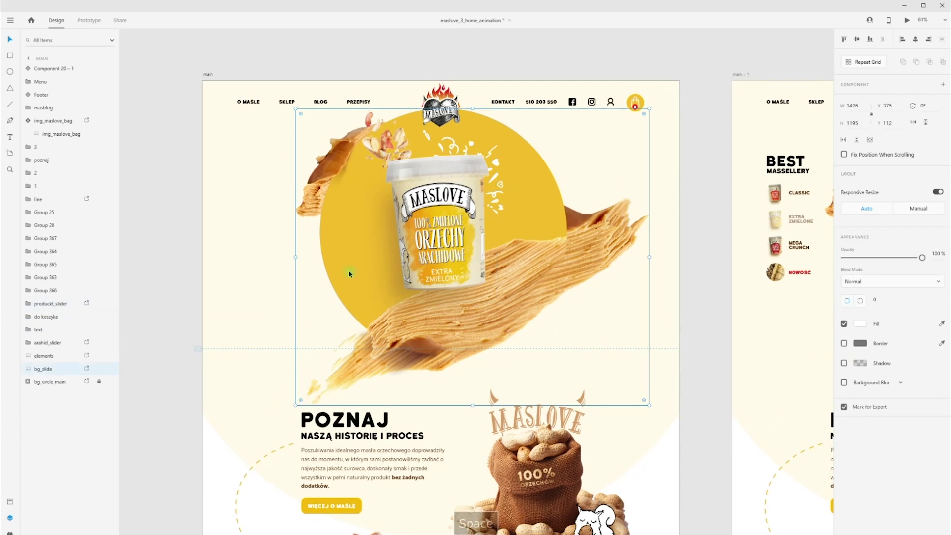
{"action": "left_click_drag", "start_coordinate": [650, 406], "coordinate": [630, 395]}
Move the jar on the main artboard down onto the peanut butter smear and rotate it to 2°
{"action": "left_click", "coordinate": [444, 250]}
{"action": "scroll", "coordinate": [444, 251], "scroll_direction": "up", "scroll_amount": 1}
{"action": "left_click_drag", "start_coordinate": [443, 251], "coordinate": [444, 271]}
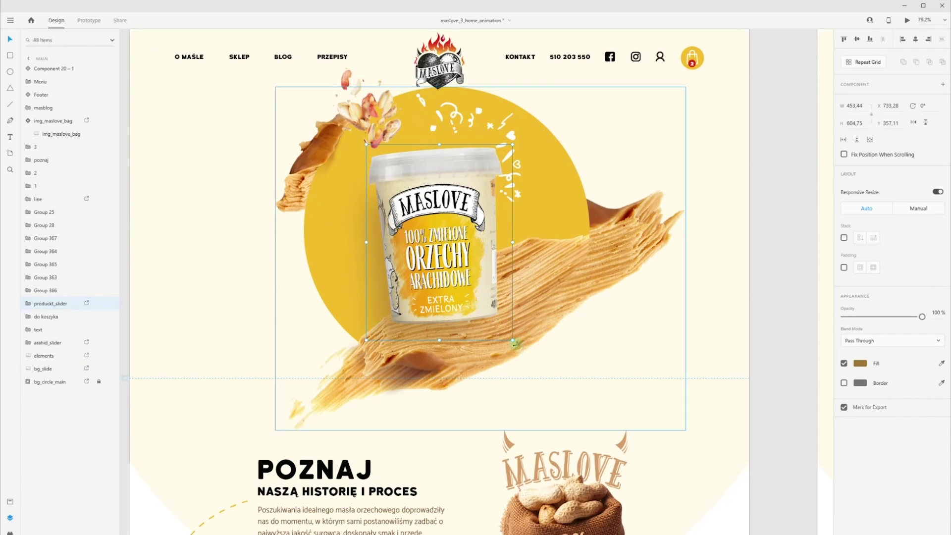
{"action": "left_click_drag", "start_coordinate": [515, 342], "coordinate": [510, 347]}
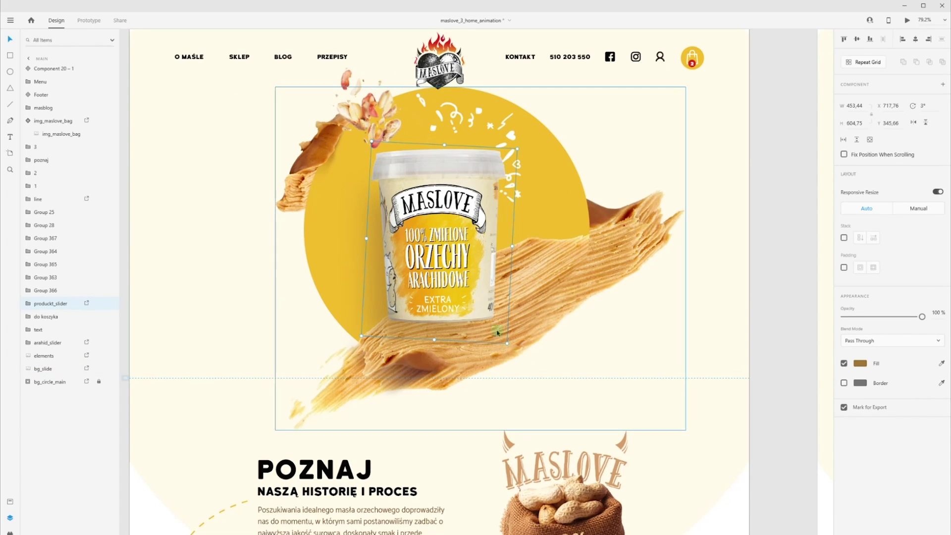
Shrink the nuts and the white doodles on the main artboard, the doodles to 295 × 274 with 0% opacity
{"action": "left_click_drag", "start_coordinate": [386, 124], "coordinate": [393, 147]}
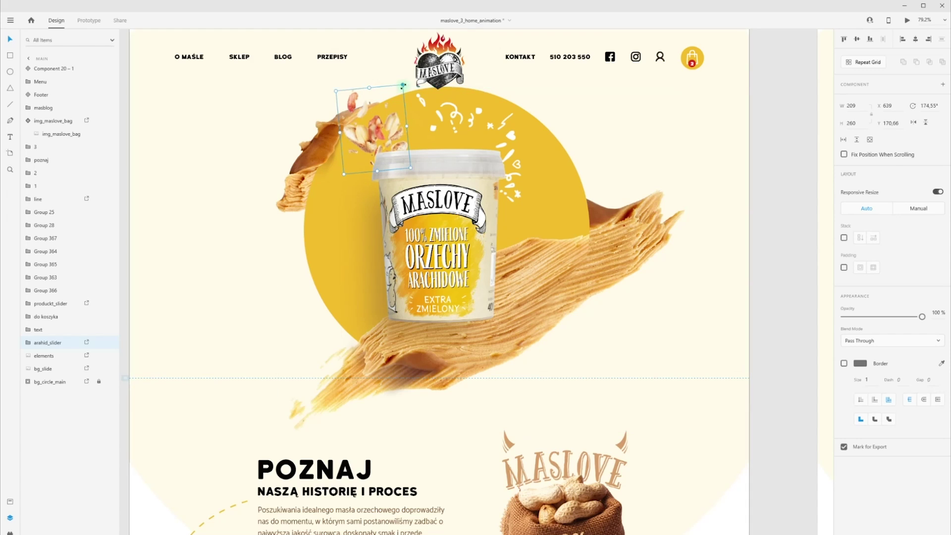
{"action": "left_click", "coordinate": [517, 99]}
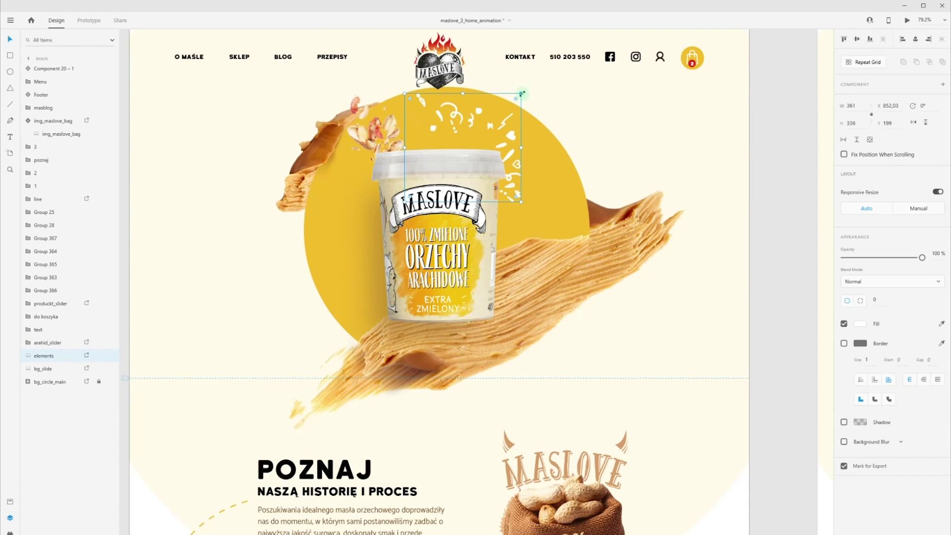
{"action": "key", "text": "ctrl+z"}
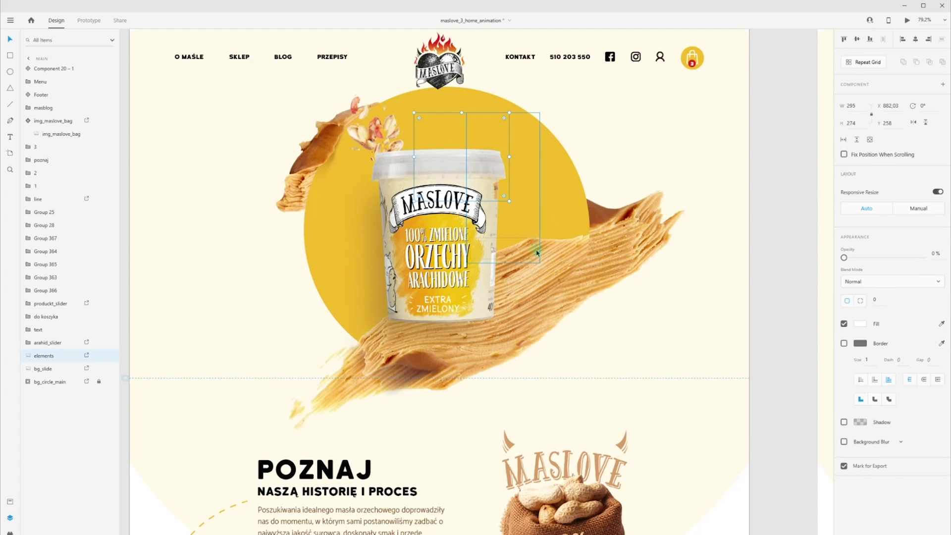
Check the viewport height of the main and main – 1 artboards
{"action": "scroll", "coordinate": [537, 253], "scroll_direction": "down", "scroll_amount": 3}
{"action": "left_click", "coordinate": [153, 51]}
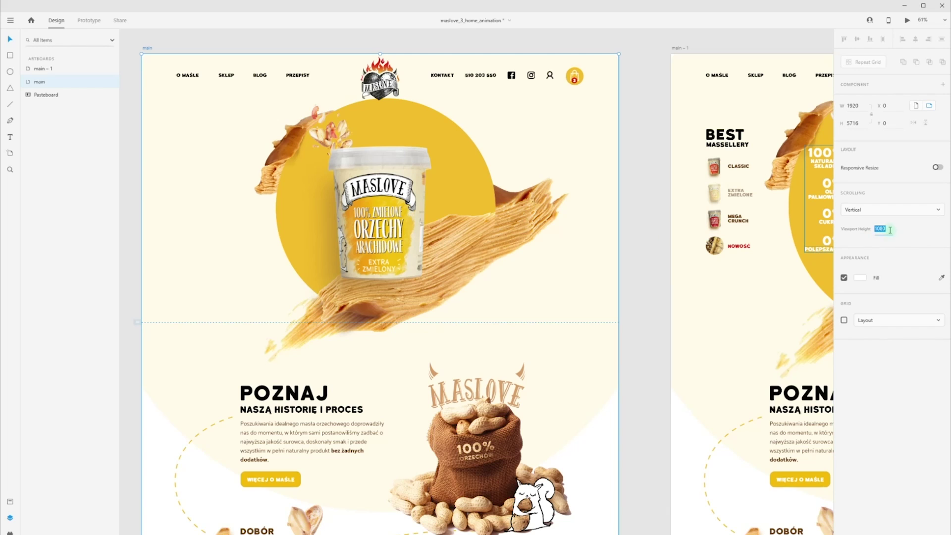
{"action": "left_click", "coordinate": [686, 49]}
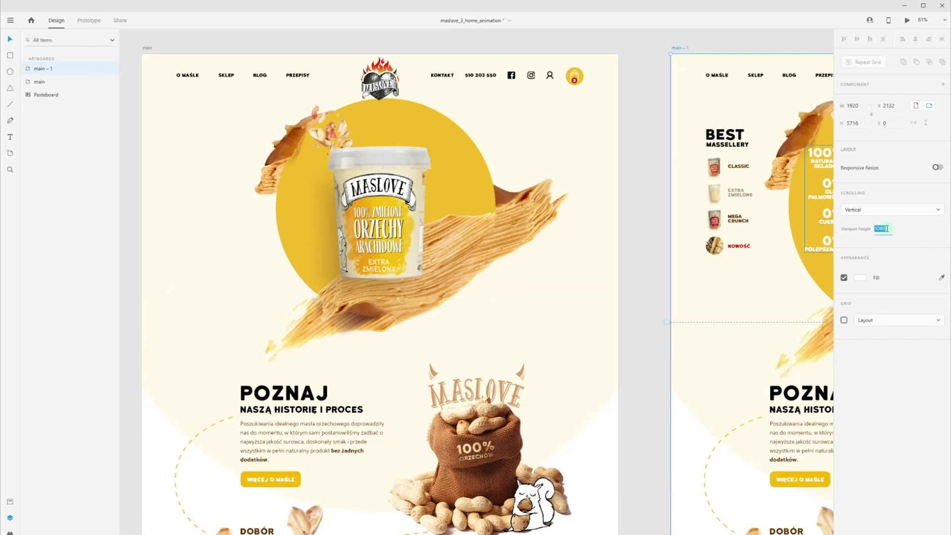
{"action": "scroll", "coordinate": [683, 201], "scroll_direction": "down", "scroll_amount": 2}
{"action": "left_click_drag", "start_coordinate": [522, 59], "coordinate": [409, 58]}
{"action": "left_click", "coordinate": [230, 73]}
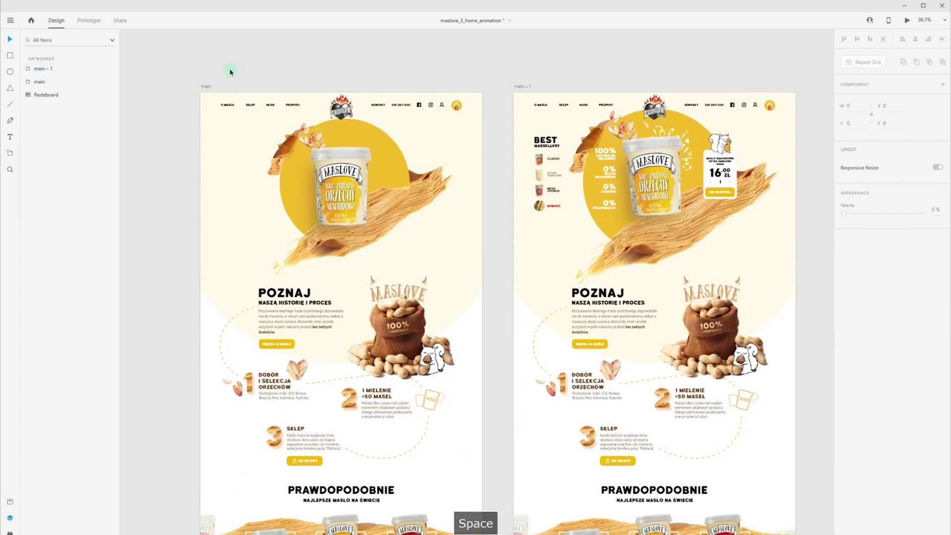
Link the main artboard to main – 1 with a Tap-triggered Auto-Animate, Ease In-Out easing and a 2 s duration
{"action": "left_click", "coordinate": [89, 21]}
{"action": "scroll", "coordinate": [482, 175], "scroll_direction": "down", "scroll_amount": 2}
{"action": "left_click_drag", "start_coordinate": [483, 426], "coordinate": [644, 329]}
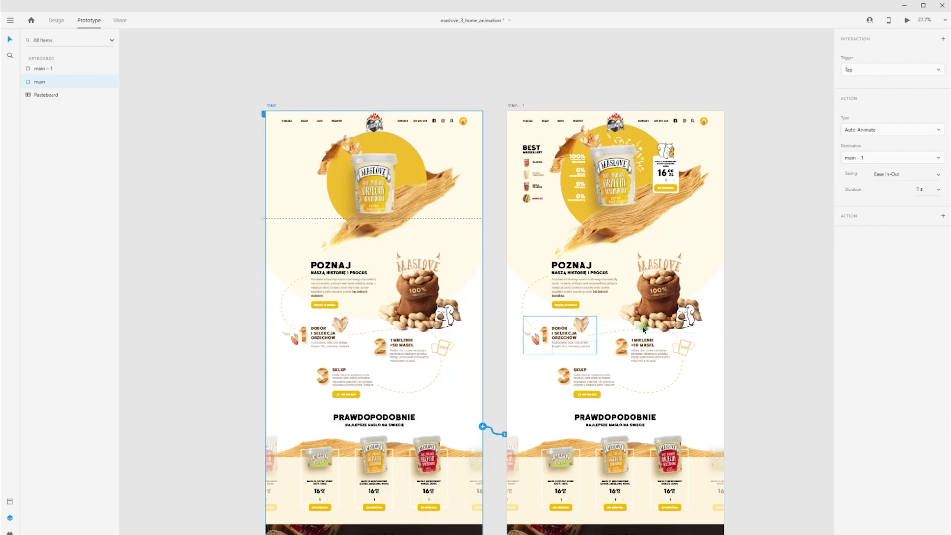
{"action": "left_click", "coordinate": [910, 176]}
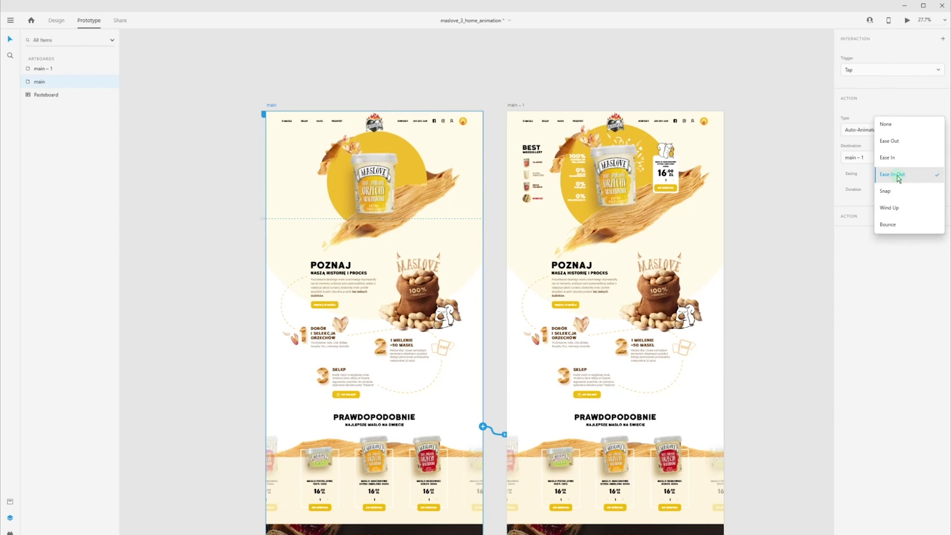
{"action": "left_click", "coordinate": [898, 176]}
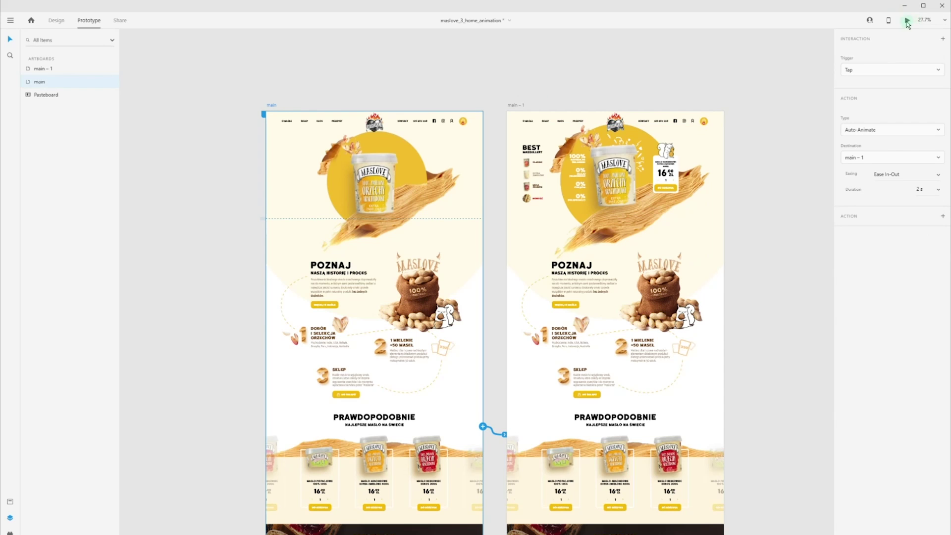
Preview the prototype, trigger the hero animation and close the preview
{"action": "key", "text": "ctrl+Return"}
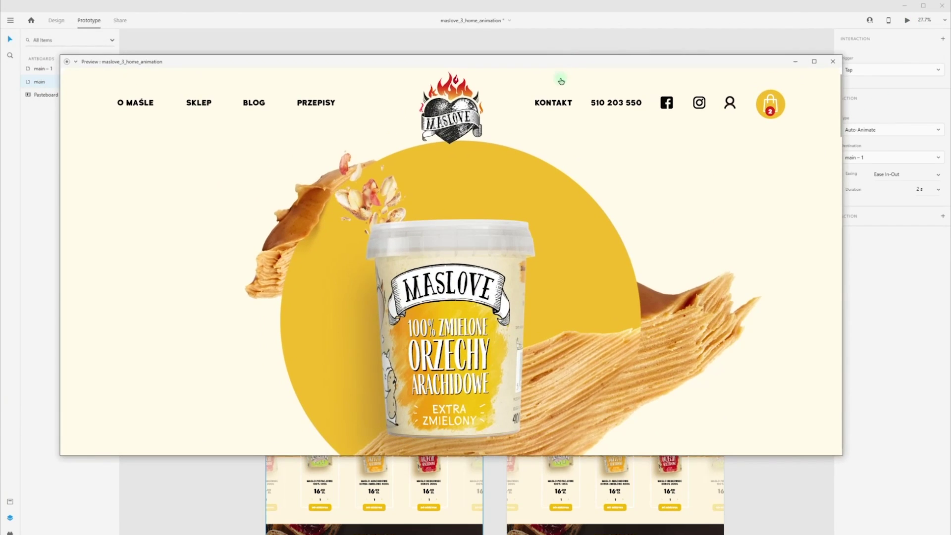
{"action": "left_click", "coordinate": [555, 256]}
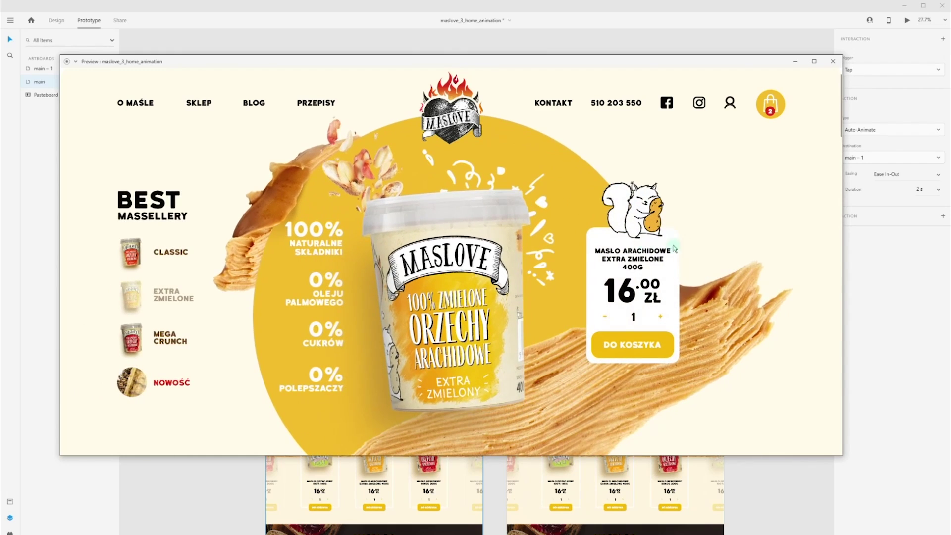
{"action": "left_click", "coordinate": [833, 62]}
Return to design mode and enlarge the nuts on the main – 1 artboard to about 230 × 287
{"action": "left_click", "coordinate": [519, 104]}
{"action": "scroll", "coordinate": [604, 147], "scroll_direction": "down", "scroll_amount": 1}
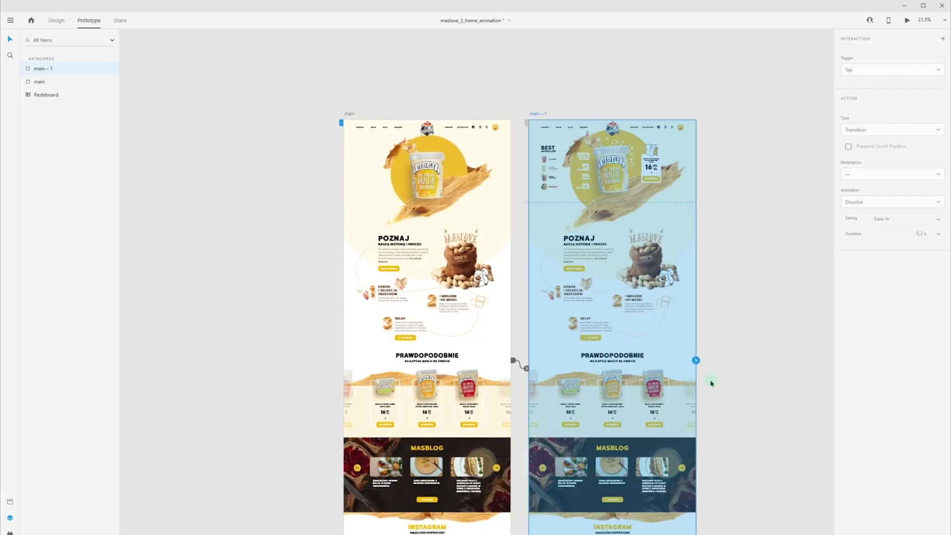
{"action": "left_click", "coordinate": [711, 383]}
{"action": "scroll", "coordinate": [467, 148], "scroll_direction": "up", "scroll_amount": 4}
{"action": "left_click_drag", "start_coordinate": [643, 149], "coordinate": [452, 143]}
{"action": "left_click", "coordinate": [636, 119]}
{"action": "left_click", "coordinate": [56, 20]}
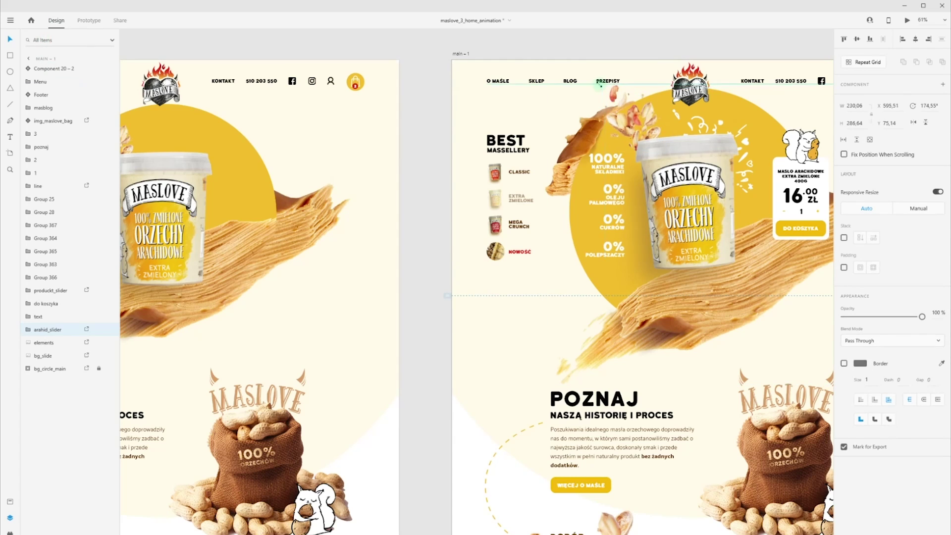
Rotate the bg_slide image on the main artboard to -4° and preview the prototype
{"action": "left_click_drag", "start_coordinate": [713, 139], "coordinate": [596, 142]}
{"action": "left_click", "coordinate": [628, 153]}
{"action": "left_click", "coordinate": [681, 198]}
{"action": "left_click_drag", "start_coordinate": [198, 218], "coordinate": [465, 201]}
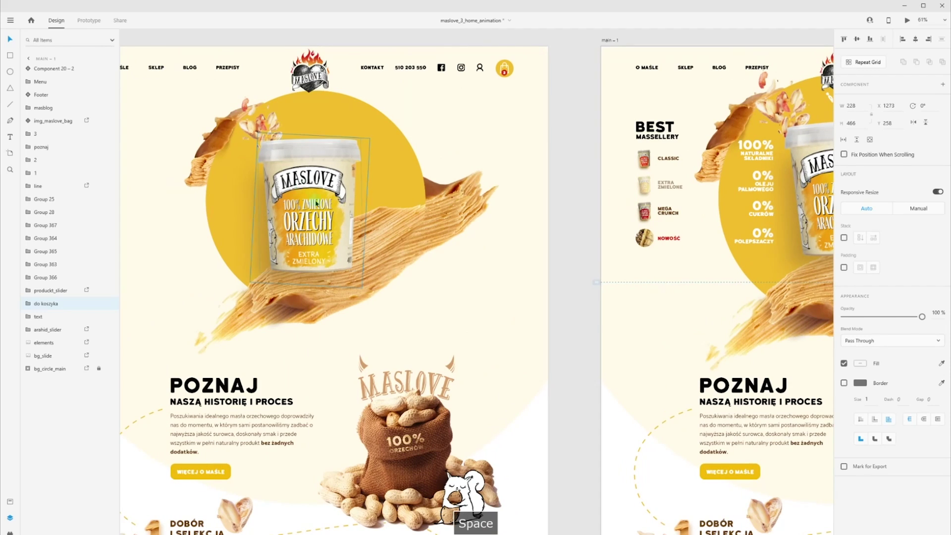
{"action": "left_click", "coordinate": [500, 354]}
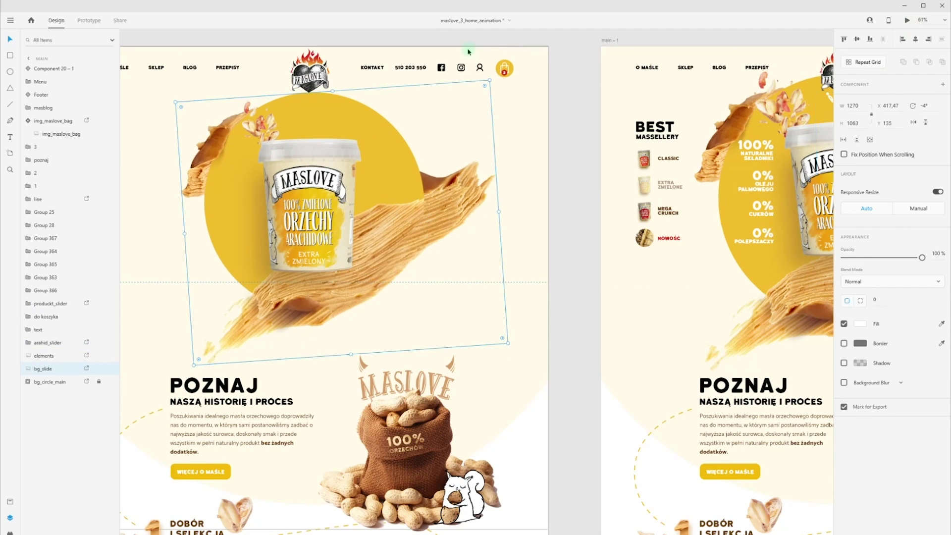
{"action": "key", "text": "ctrl+Return"}
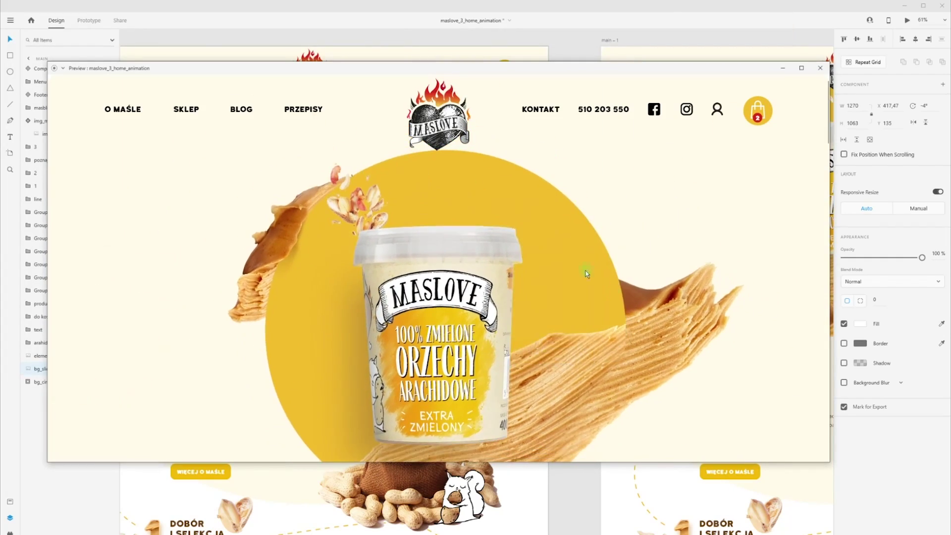
{"action": "key", "text": "Escape"}
Shrink the nuts on the main artboard to about 158 × 197 and enlarge those on main – 1 to about 266 × 331
{"action": "scroll", "coordinate": [251, 133], "scroll_direction": "up", "scroll_amount": 3}
{"action": "left_click_drag", "start_coordinate": [279, 124], "coordinate": [304, 148]}
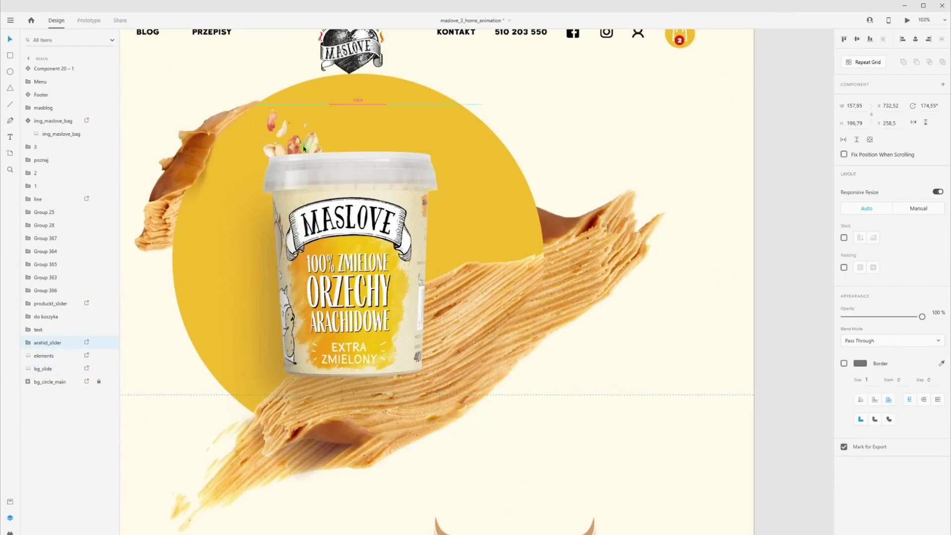
{"action": "scroll", "coordinate": [706, 326], "scroll_direction": "down", "scroll_amount": 2}
{"action": "left_click_drag", "start_coordinate": [705, 325], "coordinate": [306, 316]}
{"action": "left_click", "coordinate": [671, 168]}
{"action": "left_click_drag", "start_coordinate": [646, 125], "coordinate": [605, 87]}
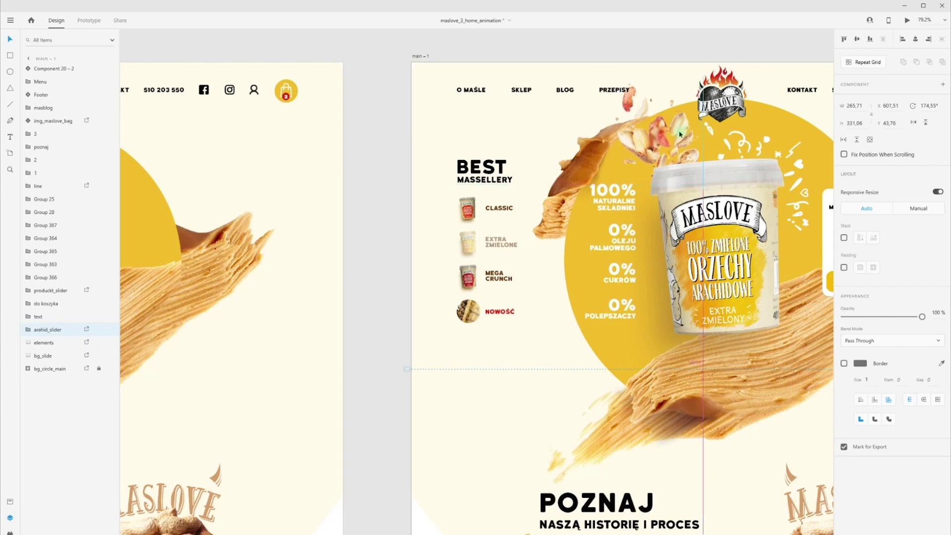
Preview the hero animation with the resized nuts and close the preview
{"action": "left_click", "coordinate": [211, 203]}
{"action": "key", "text": "ctrl+Return"}
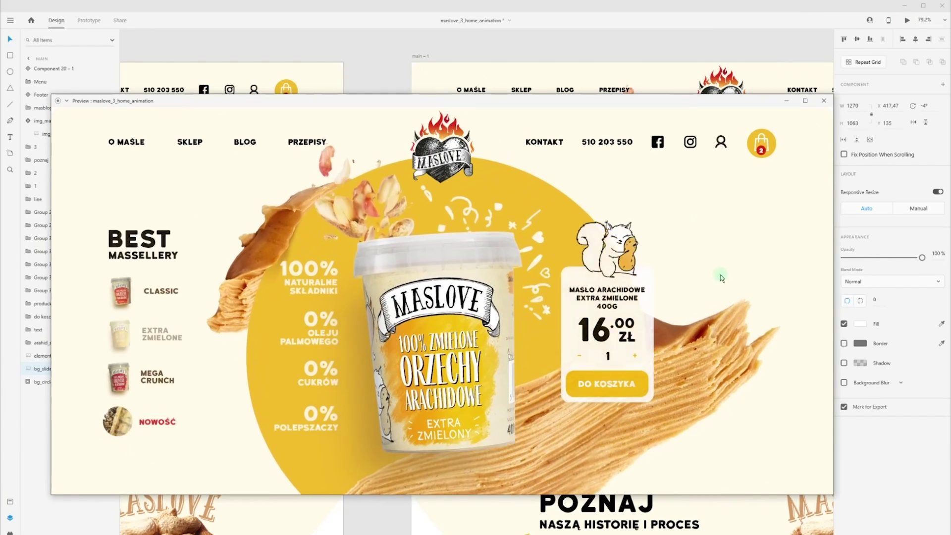
{"action": "left_click", "coordinate": [823, 101]}
Rotate the nuts on the main – 1 artboard to 172° and shrink them to about 228 × 284
{"action": "left_click", "coordinate": [666, 138]}
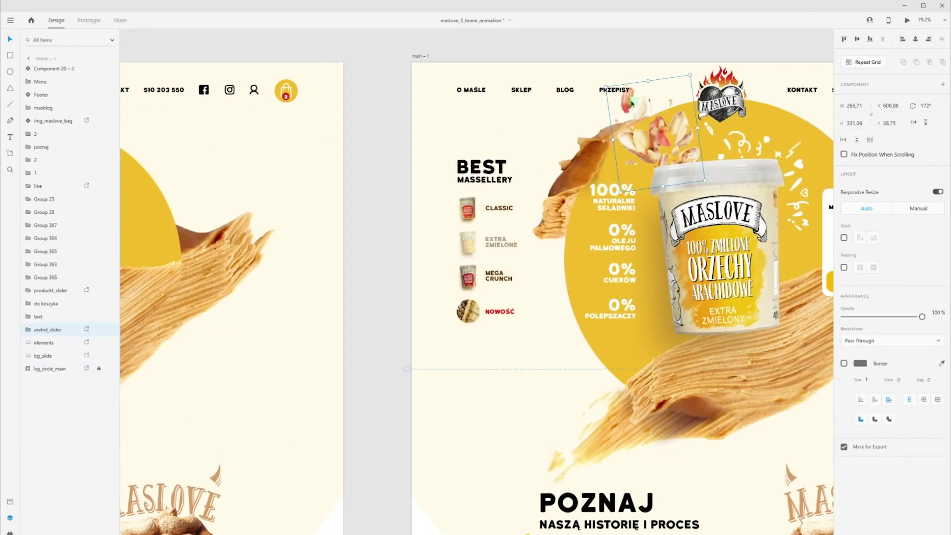
{"action": "left_click_drag", "start_coordinate": [606, 87], "coordinate": [619, 97]}
{"action": "scroll", "coordinate": [619, 97], "scroll_direction": "down", "scroll_amount": 3}
Move the nuts on the main artboard to X 709,52 and Y 228,5 and set their opacity to 0%
{"action": "left_click", "coordinate": [245, 168]}
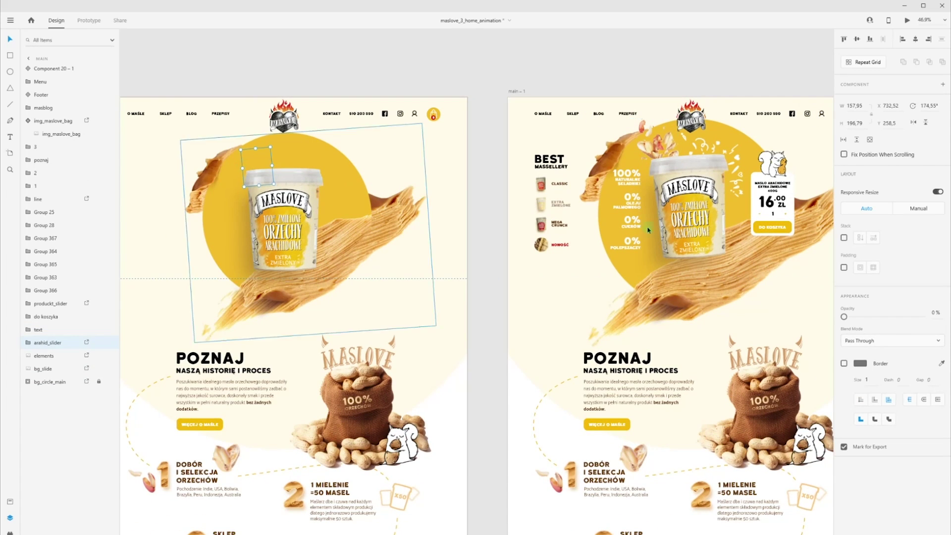
{"action": "left_click", "coordinate": [658, 152]}
{"action": "left_click", "coordinate": [258, 164]}
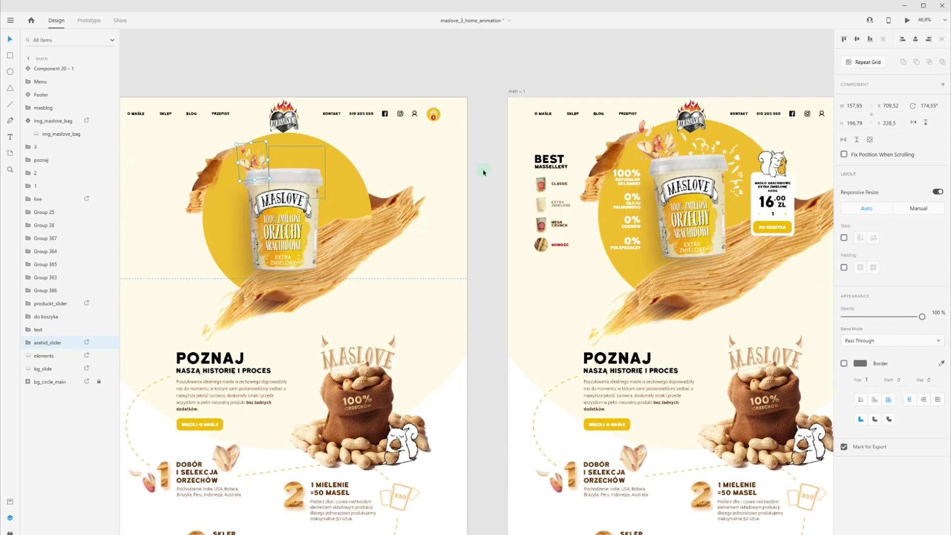
{"action": "left_click", "coordinate": [780, 167]}
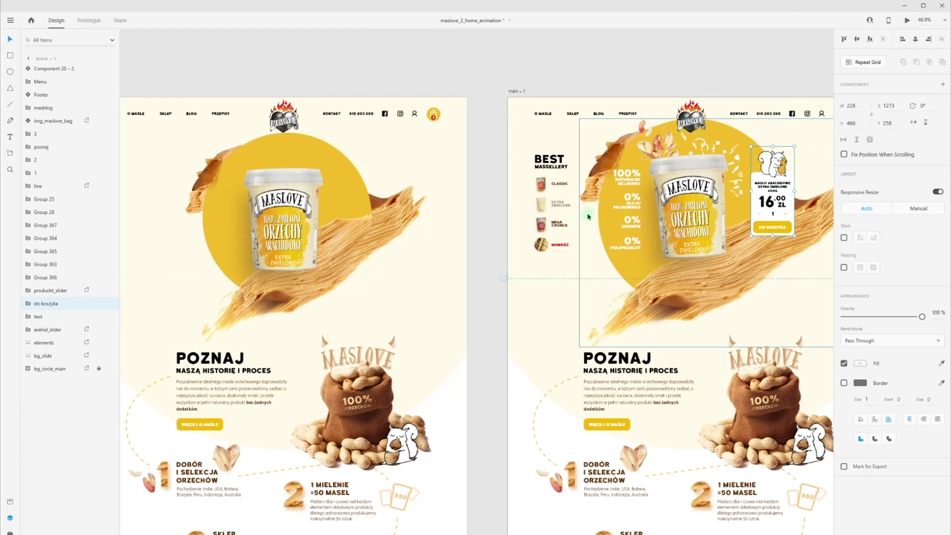
{"action": "key", "text": "alt+Tab"}
{"action": "key", "text": "alt+Tab"}
Replace the nuts on main – 1 with a fully opaque copy of the main artboard's nuts, layered behind the jar
{"action": "left_click", "coordinate": [658, 145]}
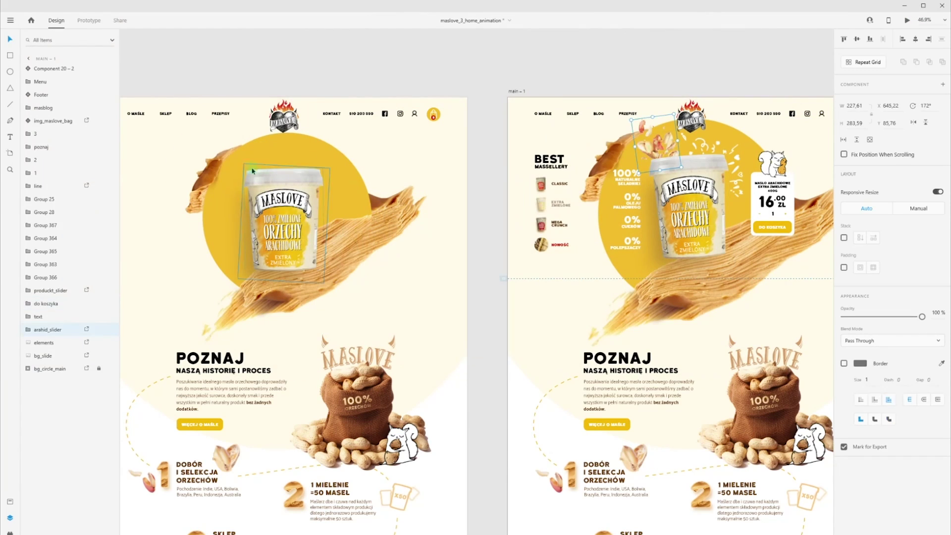
{"action": "left_click", "coordinate": [253, 171]}
{"action": "key", "text": "ctrl+v"}
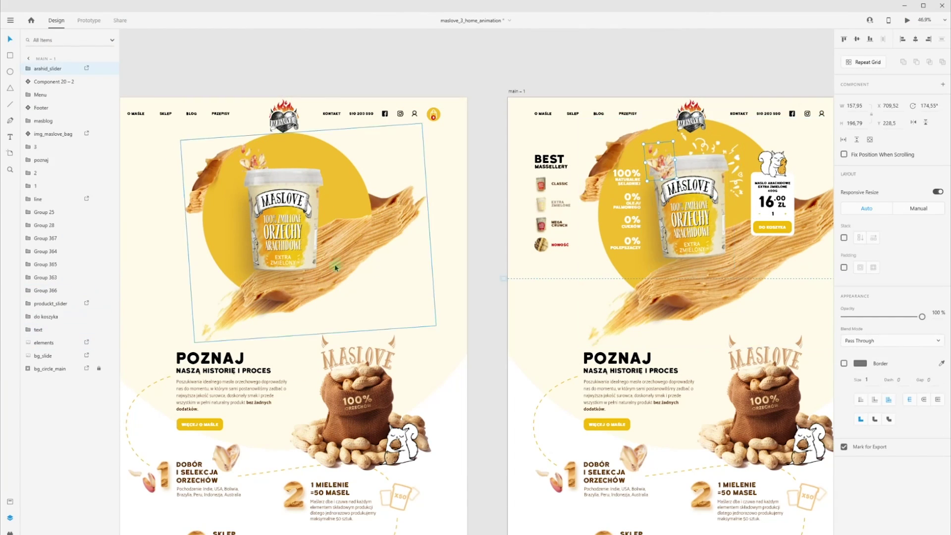
{"action": "key", "text": "ctrl+bracketright"}
{"action": "left_click", "coordinate": [670, 148]}
{"action": "scroll", "coordinate": [674, 141], "scroll_direction": "up", "scroll_amount": 2}
{"action": "left_click_drag", "start_coordinate": [642, 161], "coordinate": [633, 137]}
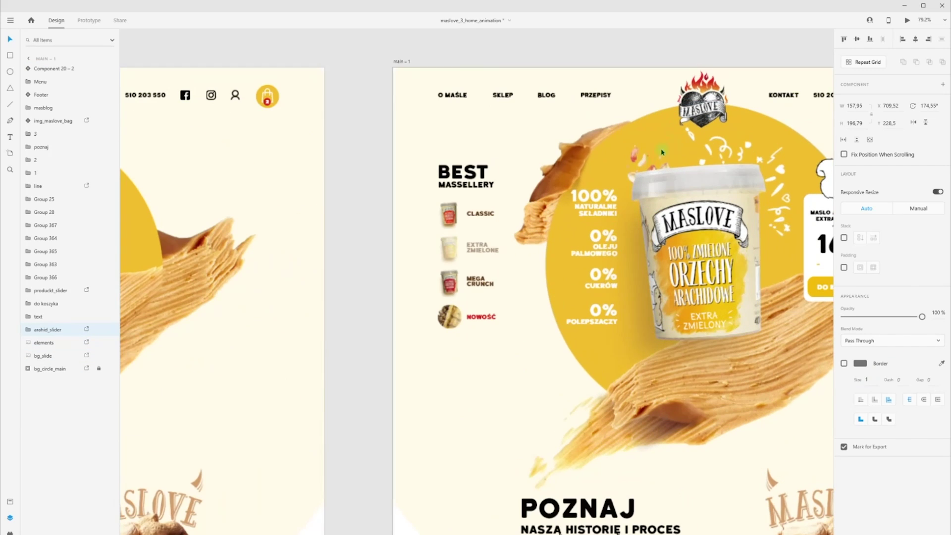
Enlarge the nuts on main – 1 to about 231 × 288 and place them above the jar lid at X 639,62, Y 68,29
{"action": "left_click_drag", "start_coordinate": [582, 95], "coordinate": [671, 163]}
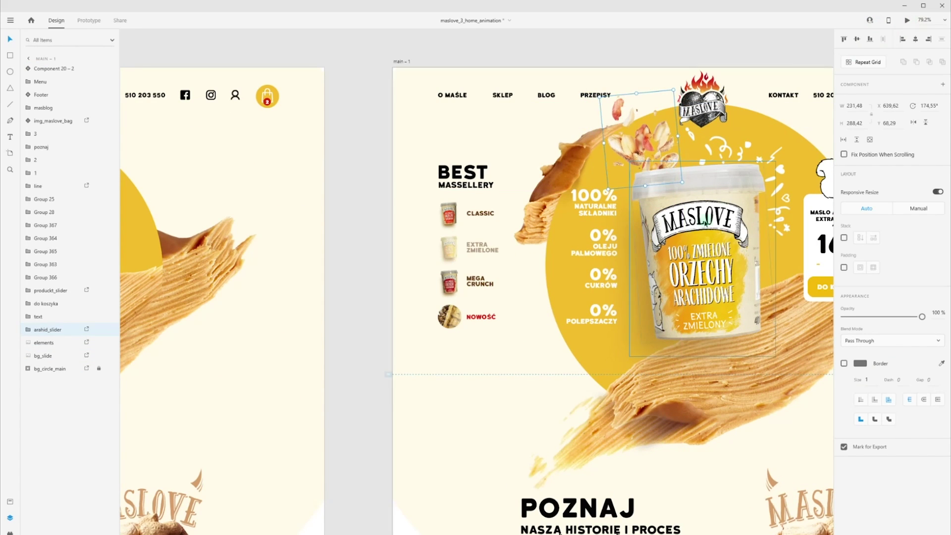
{"action": "key", "text": "ctrl+Return"}
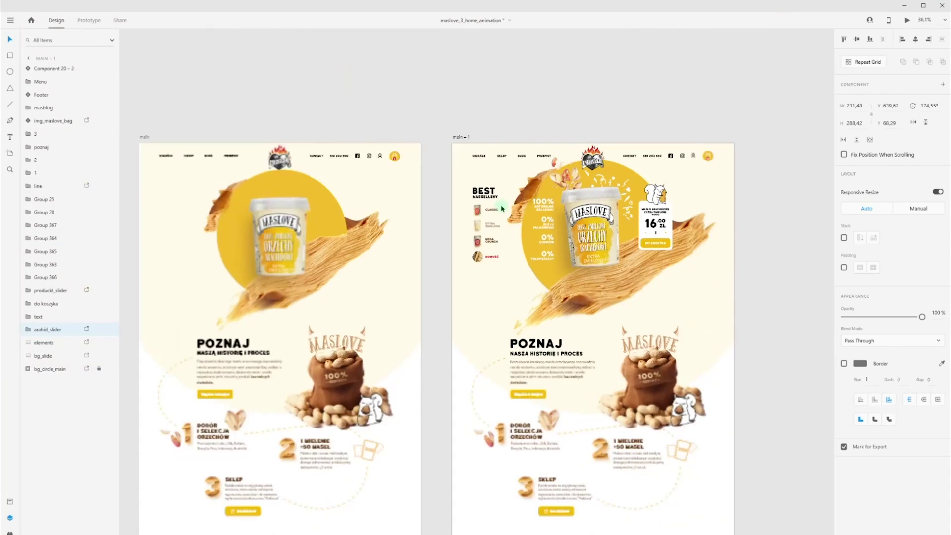
Set the Auto-Animate duration of the main artboard's tap interaction to 2,5 s
{"action": "left_click_drag", "start_coordinate": [501, 209], "coordinate": [594, 145]}
{"action": "left_click", "coordinate": [237, 75]}
{"action": "left_click_drag", "start_coordinate": [239, 76], "coordinate": [191, 75]}
{"action": "left_click", "coordinate": [89, 20]}
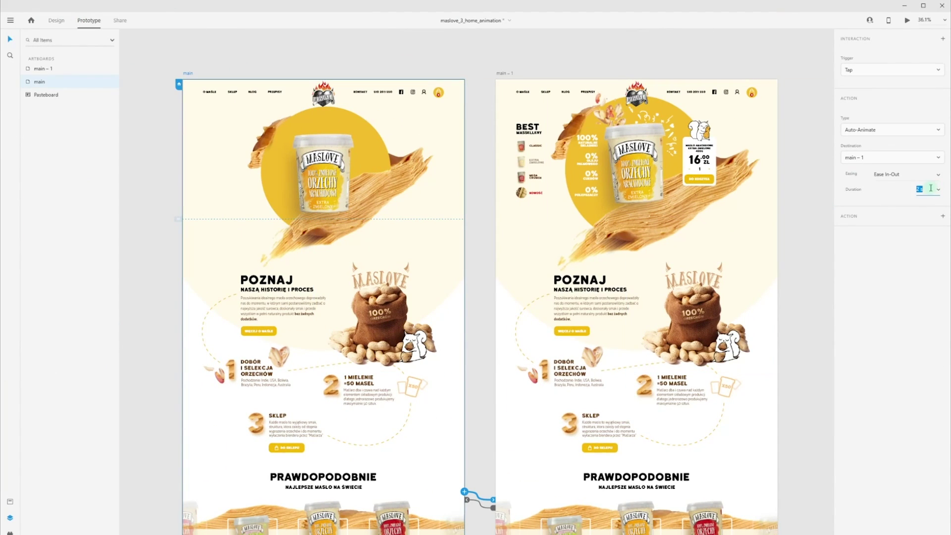
Preview the hero animation with its new duration and close the preview
{"action": "key", "text": "ctrl+Return"}
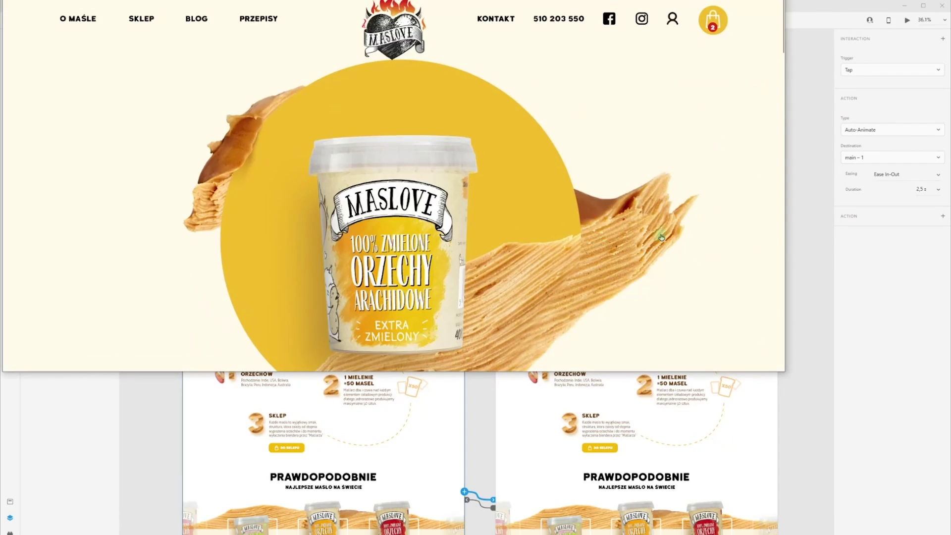
{"action": "left_click", "coordinate": [709, 218]}
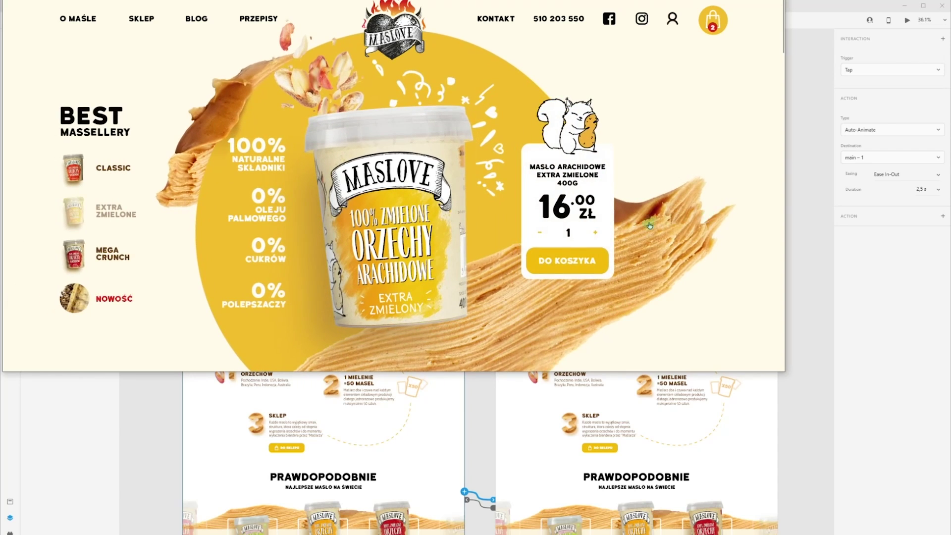
{"action": "left_click", "coordinate": [658, 207]}
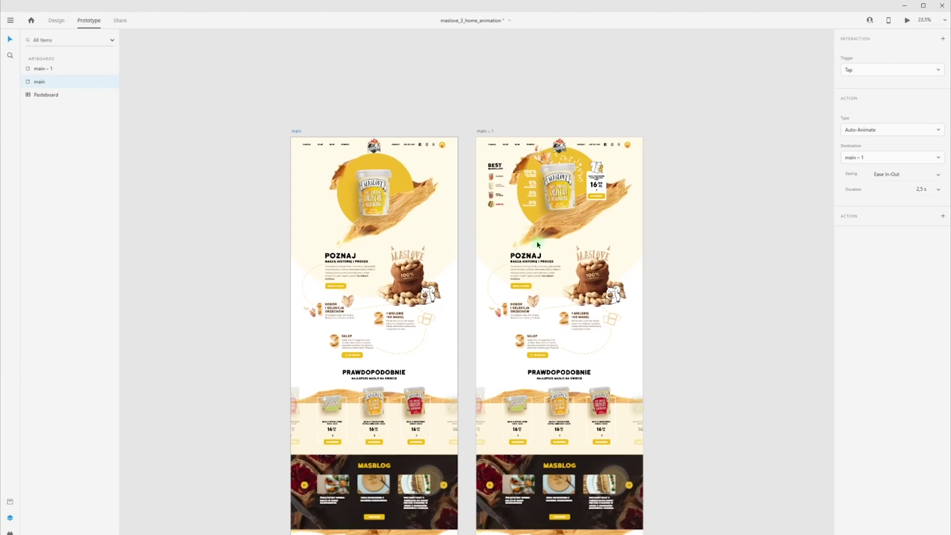
Duplicate the main – 1 artboard and place the copy beside it as a third artboard
{"action": "key", "text": "space"}
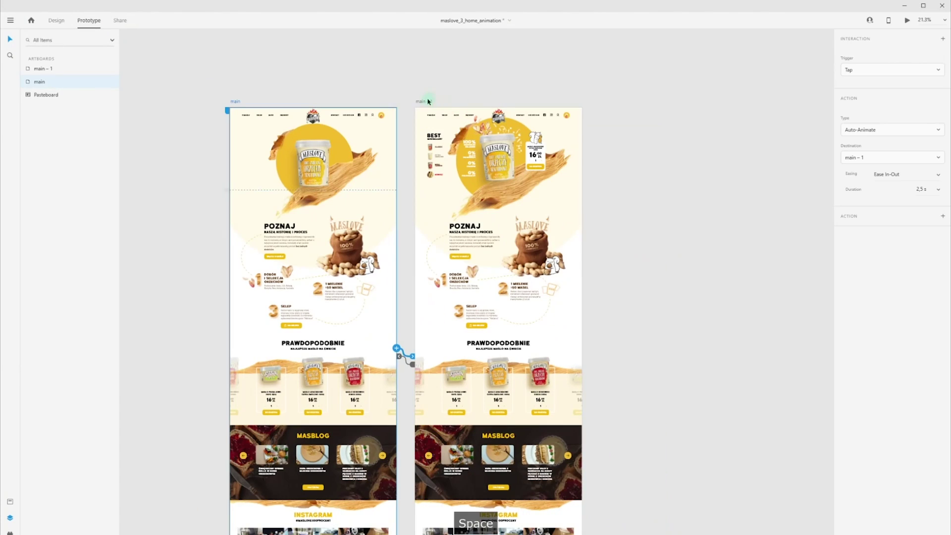
{"action": "left_click", "coordinate": [429, 102]}
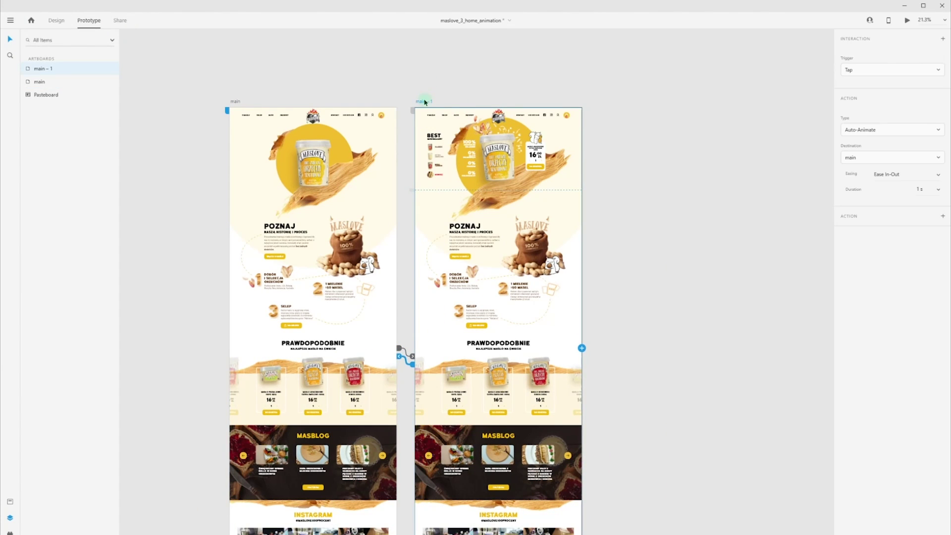
{"action": "left_click_drag", "start_coordinate": [424, 102], "coordinate": [610, 104]}
{"action": "key", "text": "space"}
{"action": "left_click_drag", "start_coordinate": [653, 94], "coordinate": [555, 69]}
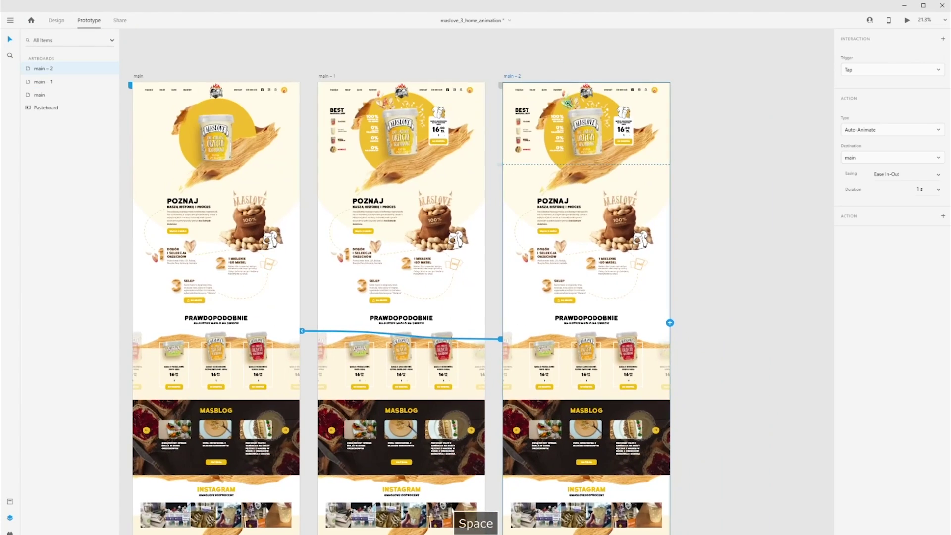
Redirect the main – 1 tap interaction from main to the main – 2 artboard
{"action": "left_click", "coordinate": [326, 77]}
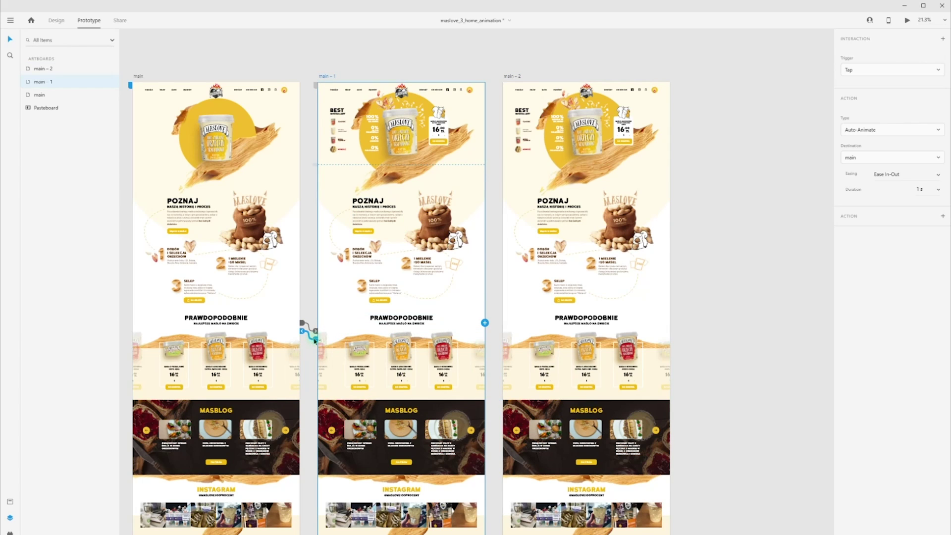
{"action": "left_click_drag", "start_coordinate": [314, 340], "coordinate": [575, 328]}
{"action": "scroll", "coordinate": [444, 304], "scroll_direction": "down", "scroll_amount": 3}
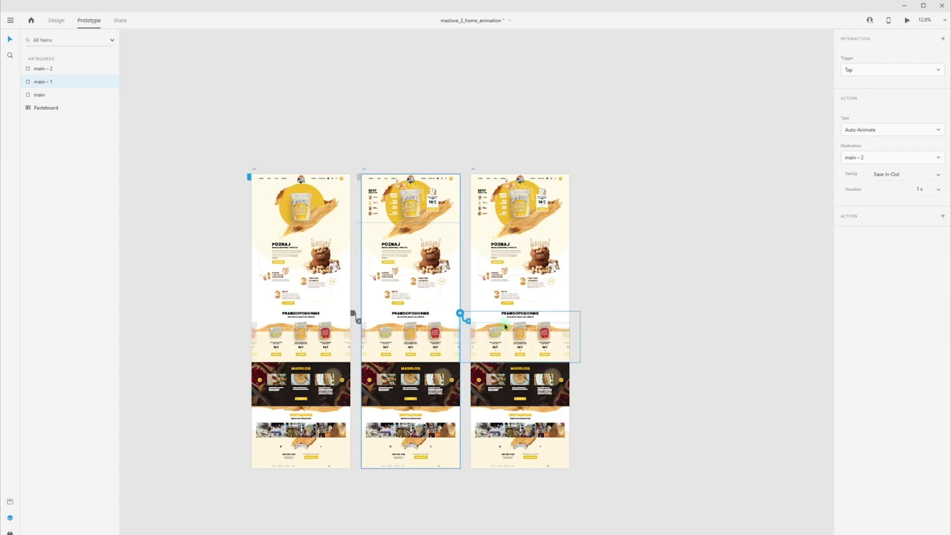
Move all content of main – 2 up so the POZNAJ section starts at the top of the artboard
{"action": "left_click", "coordinate": [478, 169]}
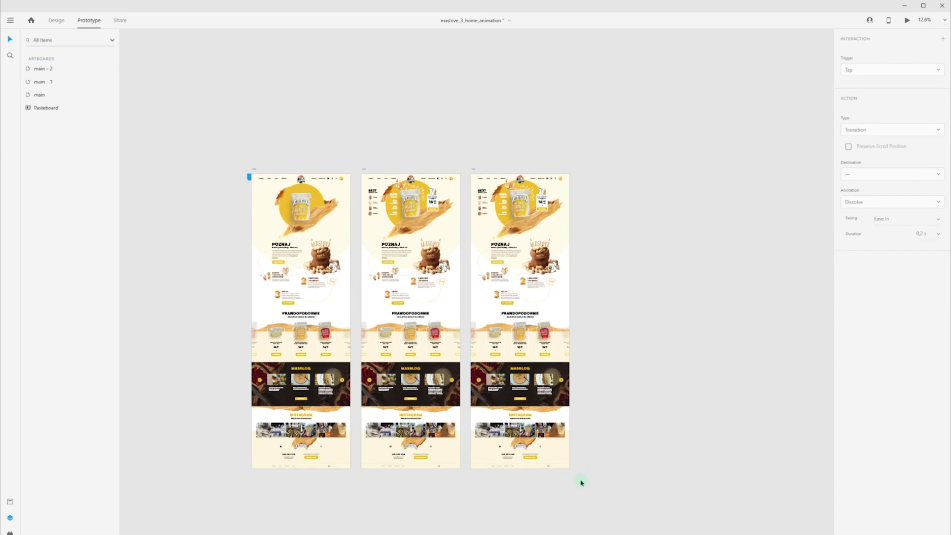
{"action": "left_click_drag", "start_coordinate": [580, 480], "coordinate": [469, 168]}
{"action": "scroll", "coordinate": [583, 341], "scroll_direction": "up", "scroll_amount": 2}
{"action": "left_click_drag", "start_coordinate": [506, 332], "coordinate": [509, 257]}
{"action": "left_click", "coordinate": [640, 235]}
In Design mode, move the product list, jar and text block above main – 2 farther up, placing the text at Y -833,72
{"action": "scroll", "coordinate": [487, 179], "scroll_direction": "up", "scroll_amount": 6}
{"action": "key", "text": "space"}
{"action": "left_click_drag", "start_coordinate": [194, 382], "coordinate": [319, 329]}
{"action": "left_click", "coordinate": [311, 364]}
{"action": "key", "text": "space"}
{"action": "key", "text": "ctrl+Tab"}
{"action": "left_click", "coordinate": [289, 270]}
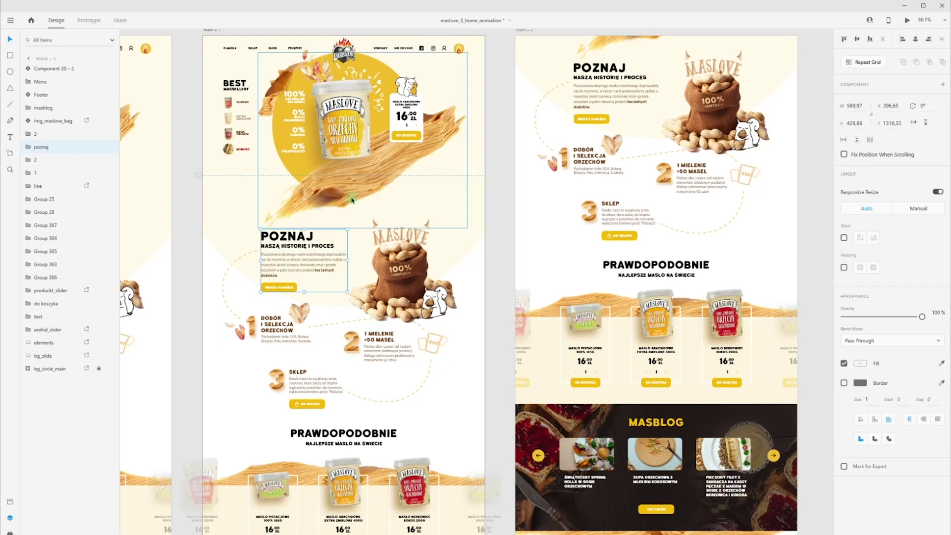
{"action": "scroll", "coordinate": [349, 201], "scroll_direction": "down", "scroll_amount": 2}
{"action": "key", "text": "space"}
{"action": "left_click_drag", "start_coordinate": [351, 201], "coordinate": [349, 330]}
{"action": "left_click", "coordinate": [550, 215]}
{"action": "left_click", "coordinate": [590, 179]}
{"action": "left_click", "coordinate": [502, 162]}
{"action": "left_click", "coordinate": [503, 150], "text": "shift"}
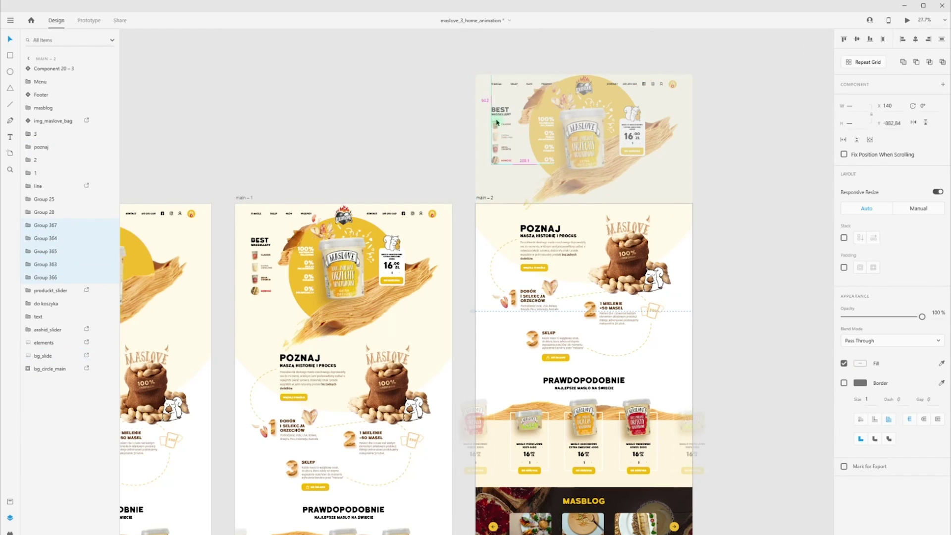
{"action": "left_click_drag", "start_coordinate": [496, 122], "coordinate": [497, 112]}
{"action": "left_click_drag", "start_coordinate": [586, 143], "coordinate": [586, 134]}
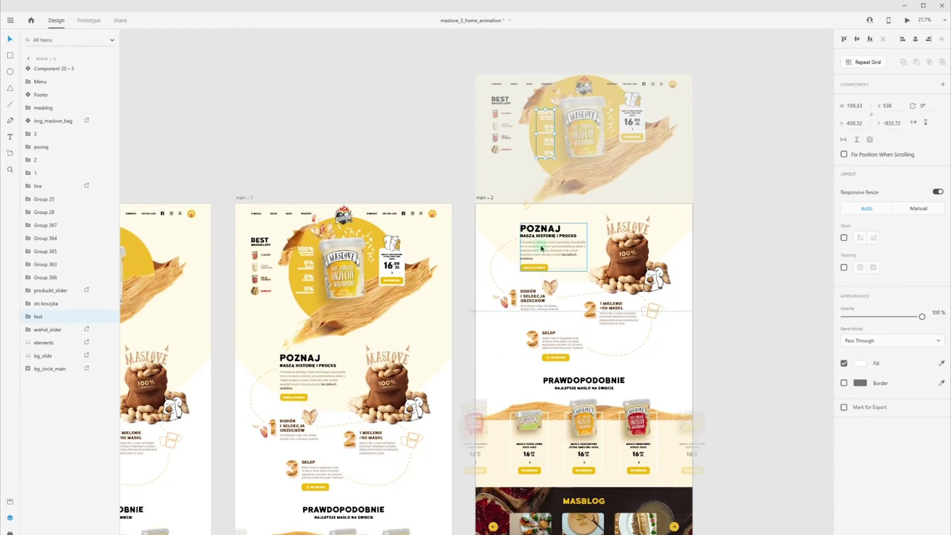
Lower the POZNAJ text on main – 1 to Y 1343,32 along with the bag and numbered steps, and shift bg_circle_main on main – 2 to Y -1311
{"action": "left_click", "coordinate": [313, 378]}
{"action": "key", "text": "space"}
{"action": "left_click_drag", "start_coordinate": [317, 487], "coordinate": [319, 410]}
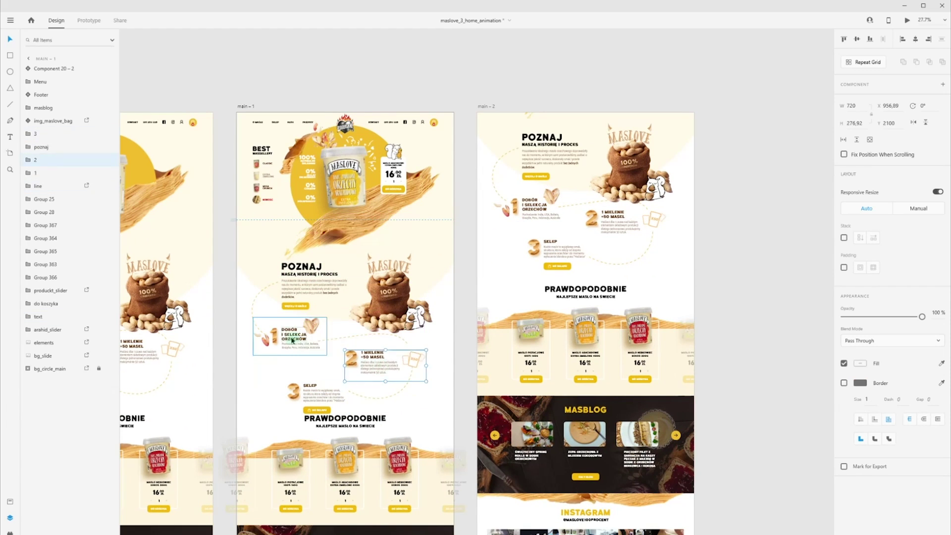
{"action": "left_click_drag", "start_coordinate": [397, 302], "coordinate": [398, 315]}
{"action": "left_click", "coordinate": [317, 282]}
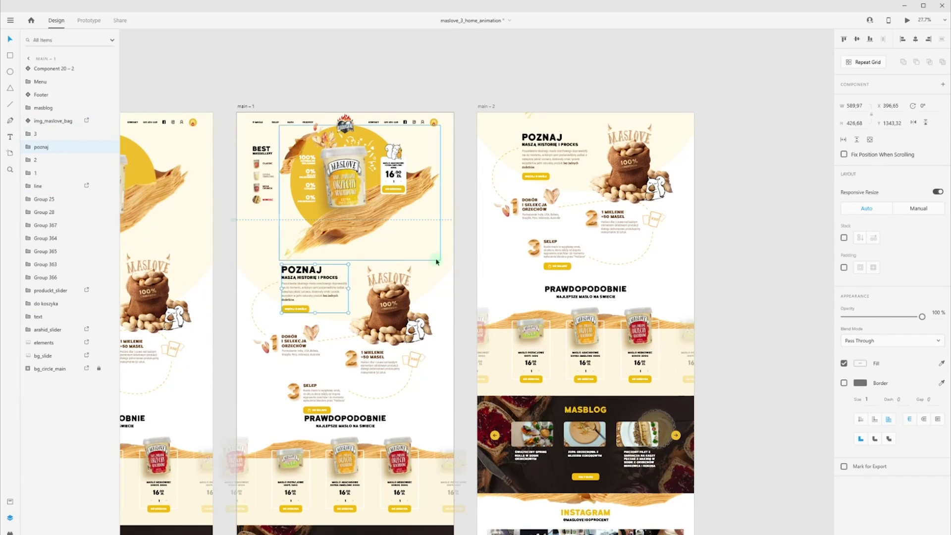
{"action": "left_click_drag", "start_coordinate": [493, 135], "coordinate": [489, 154]}
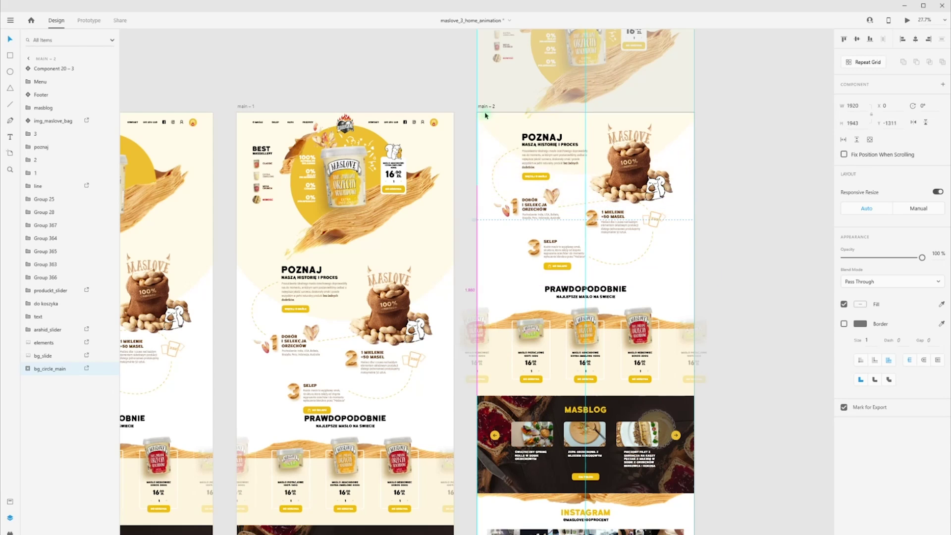
In Prototype mode, set the Auto-Animate duration from main – 1 to main – 2 to 2 s
{"action": "left_click", "coordinate": [255, 108]}
{"action": "key", "text": "ctrl+Tab"}
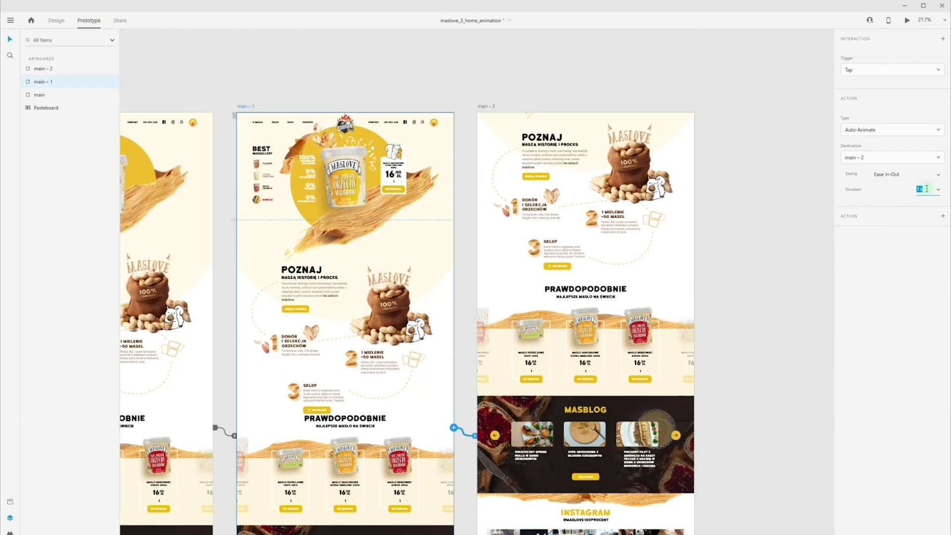
{"action": "left_click", "coordinate": [926, 189]}
{"action": "left_click", "coordinate": [255, 108]}
Preview the transition from the hero to the POZNAJ section and close the preview
{"action": "key", "text": "ctrl+Return"}
{"action": "left_click", "coordinate": [694, 285]}
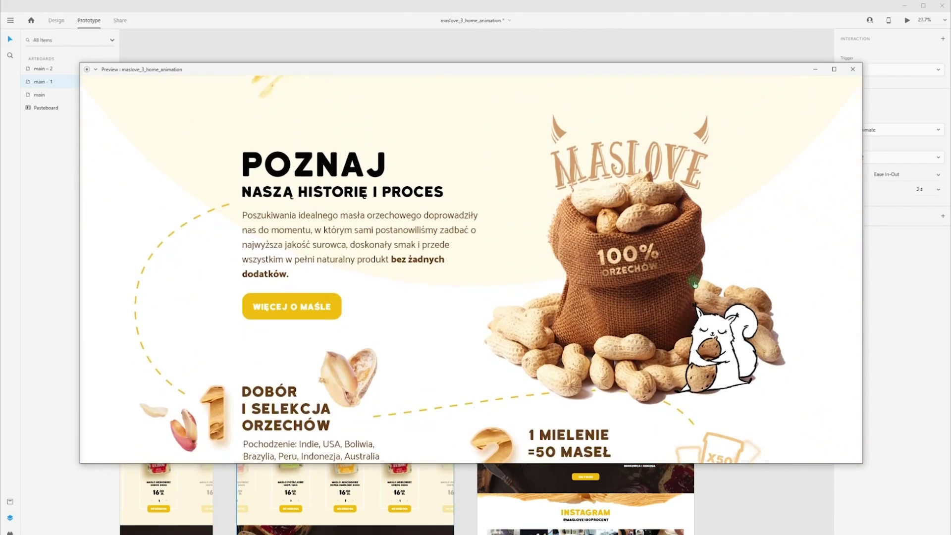
{"action": "left_click", "coordinate": [852, 69]}
On main – 1, move the peanut bag up and the POZNAJ text and numbered steps 2 and 3 down
{"action": "left_click_drag", "start_coordinate": [396, 312], "coordinate": [396, 290]}
{"action": "left_click_drag", "start_coordinate": [319, 300], "coordinate": [319, 304]}
{"action": "left_click_drag", "start_coordinate": [313, 393], "coordinate": [313, 408]}
{"action": "left_click_drag", "start_coordinate": [381, 361], "coordinate": [381, 378]}
{"action": "key", "text": "ctrl+z"}
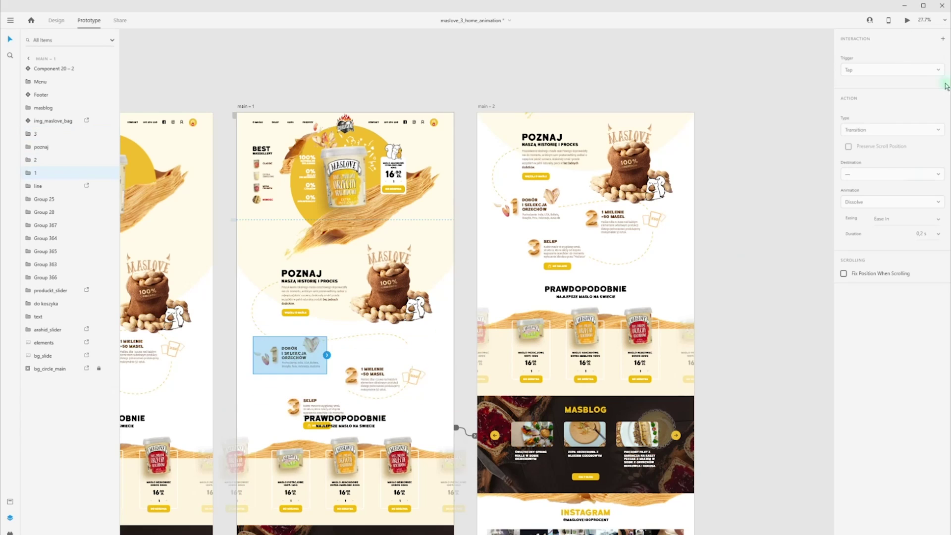
Preview the POZNAJ transition with the rearranged bag and numbered steps, and return to the artboards
{"action": "left_click", "coordinate": [639, 274]}
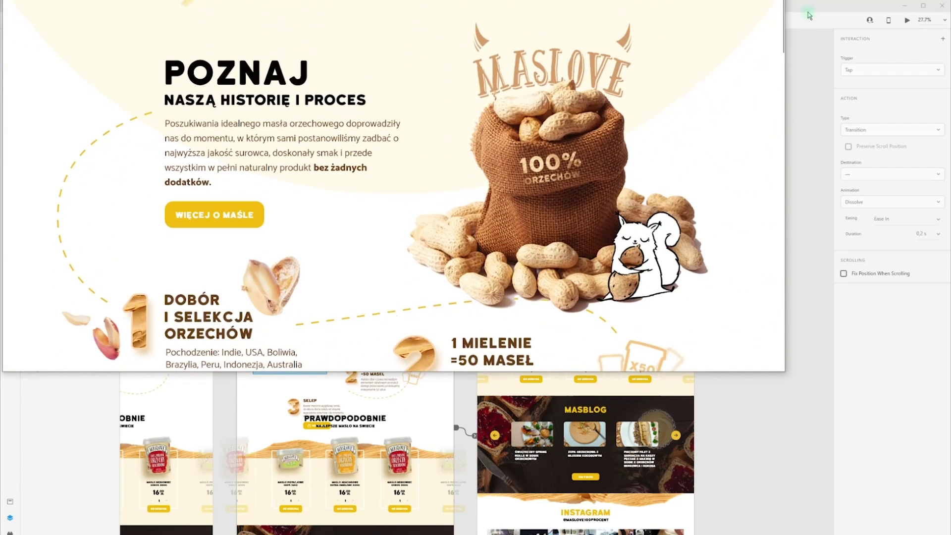
{"action": "left_click", "coordinate": [808, 13]}
{"action": "left_click", "coordinate": [535, 207]}
Move the POZNAJ text block on main – 1 slightly up
{"action": "scroll", "coordinate": [441, 284], "scroll_direction": "down", "scroll_amount": 3}
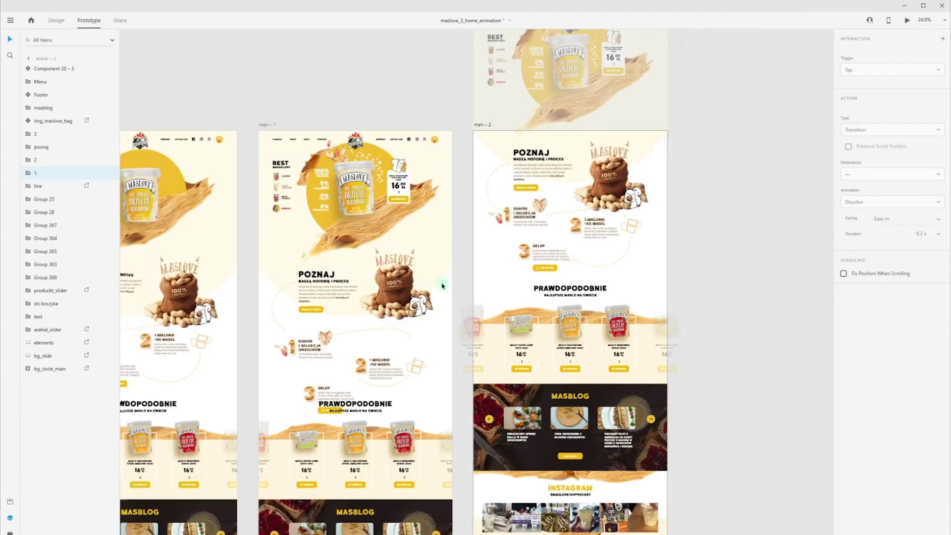
{"action": "left_click_drag", "start_coordinate": [442, 284], "coordinate": [446, 215]}
{"action": "left_click", "coordinate": [301, 79]}
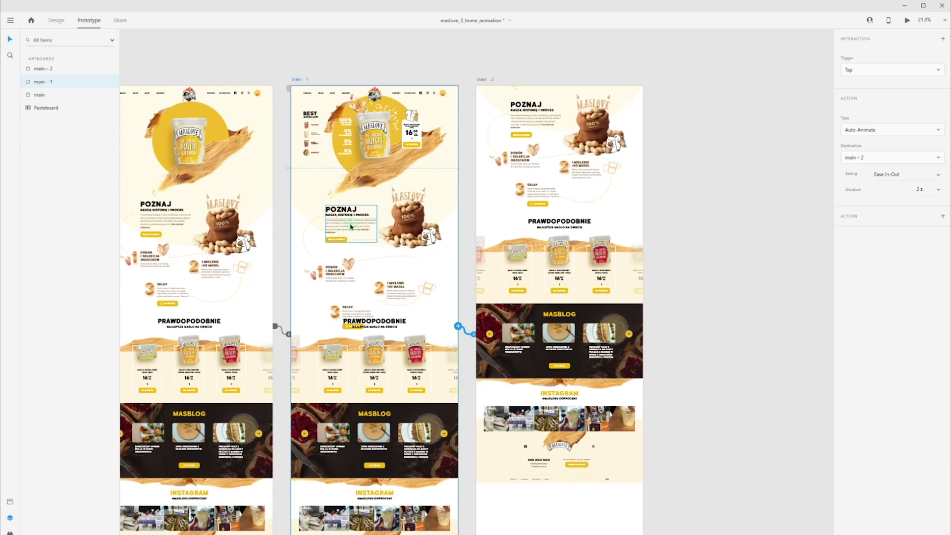
{"action": "left_click_drag", "start_coordinate": [351, 226], "coordinate": [340, 212]}
Preview the transition with the raised POZNAJ text and close the preview
{"action": "left_click", "coordinate": [910, 21]}
{"action": "scroll", "coordinate": [674, 262], "scroll_direction": "down", "scroll_amount": 8}
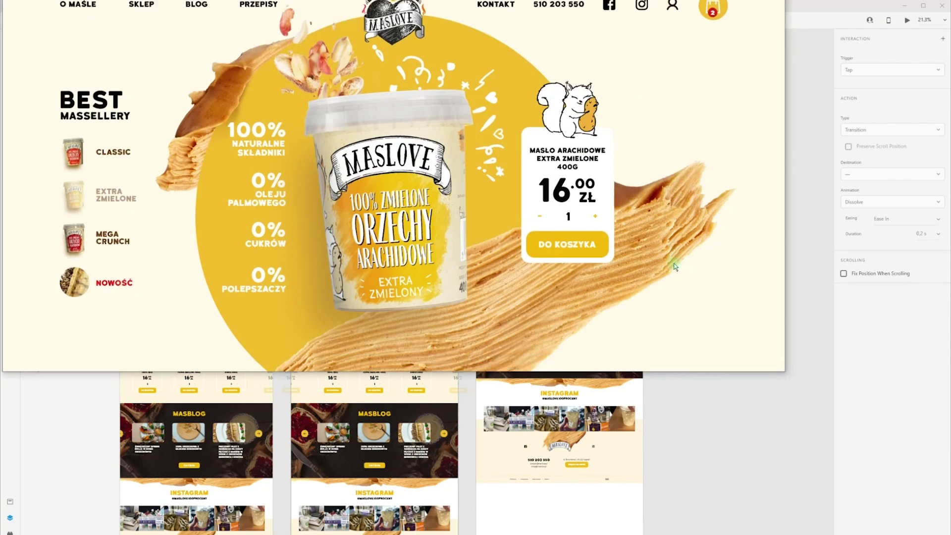
{"action": "left_click", "coordinate": [773, 6]}
Select the PRAWDOPODOBNIE section and everything below it on main – 1 and shift it down
{"action": "left_click_drag", "start_coordinate": [461, 241], "coordinate": [503, 263]}
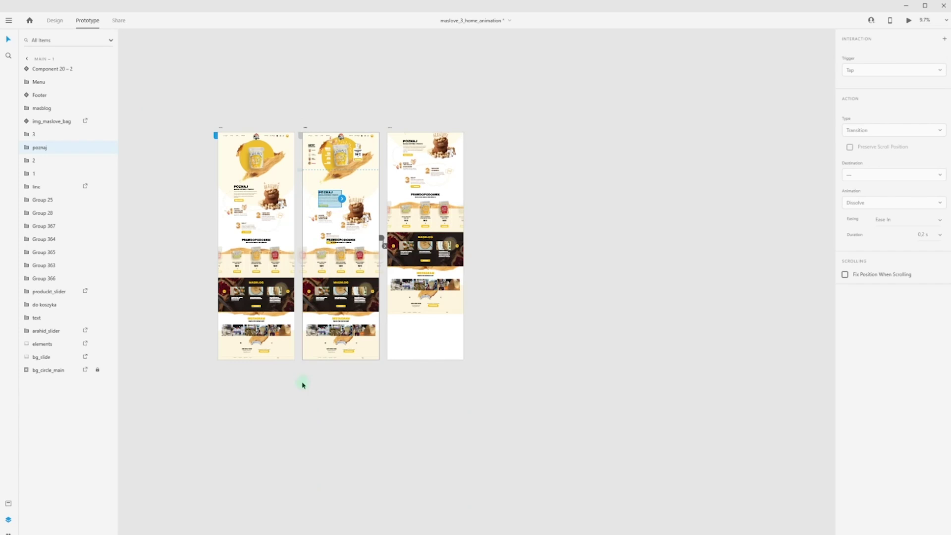
{"action": "left_click_drag", "start_coordinate": [302, 379], "coordinate": [336, 276]}
{"action": "scroll", "coordinate": [323, 236], "scroll_direction": "up", "scroll_amount": 5}
{"action": "left_click_drag", "start_coordinate": [323, 236], "coordinate": [294, 306]}
Move the peanut bag and numbered steps on main – 1 down together, and fine-tune the heights of the POZNAJ text and bag
{"action": "left_click_drag", "start_coordinate": [264, 337], "coordinate": [386, 227]}
{"action": "left_click_drag", "start_coordinate": [365, 257], "coordinate": [365, 277]}
{"action": "left_click", "coordinate": [344, 227]}
{"action": "left_click_drag", "start_coordinate": [294, 253], "coordinate": [294, 231]}
{"action": "left_click_drag", "start_coordinate": [358, 290], "coordinate": [358, 283]}
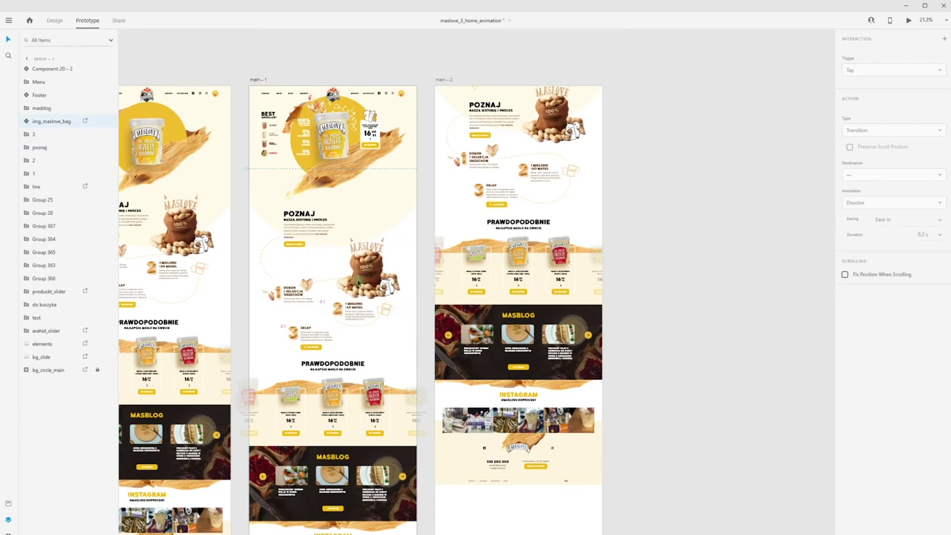
Preview the transition from main – 1 to main – 2 with the lowered sections and close the preview
{"action": "key", "text": "ctrl+Return"}
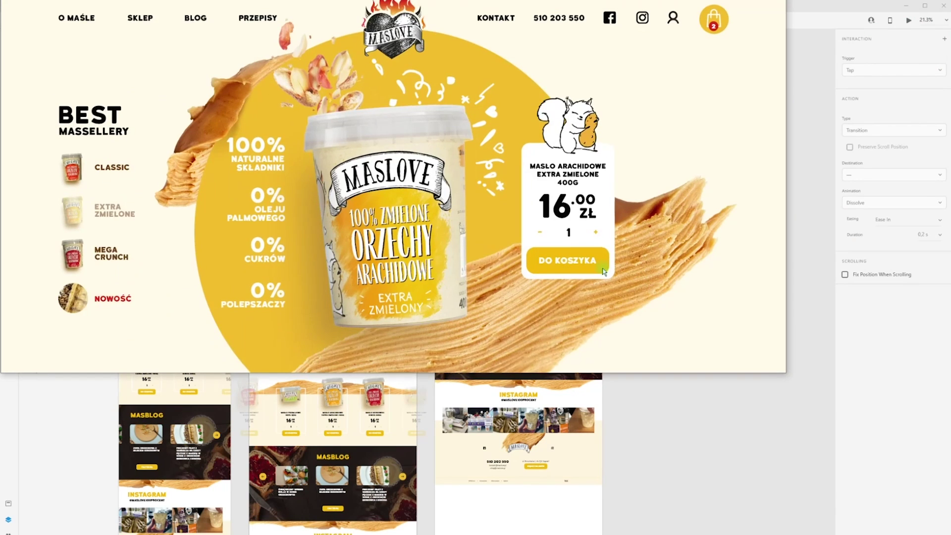
{"action": "scroll", "coordinate": [648, 242], "scroll_direction": "down", "scroll_amount": 5}
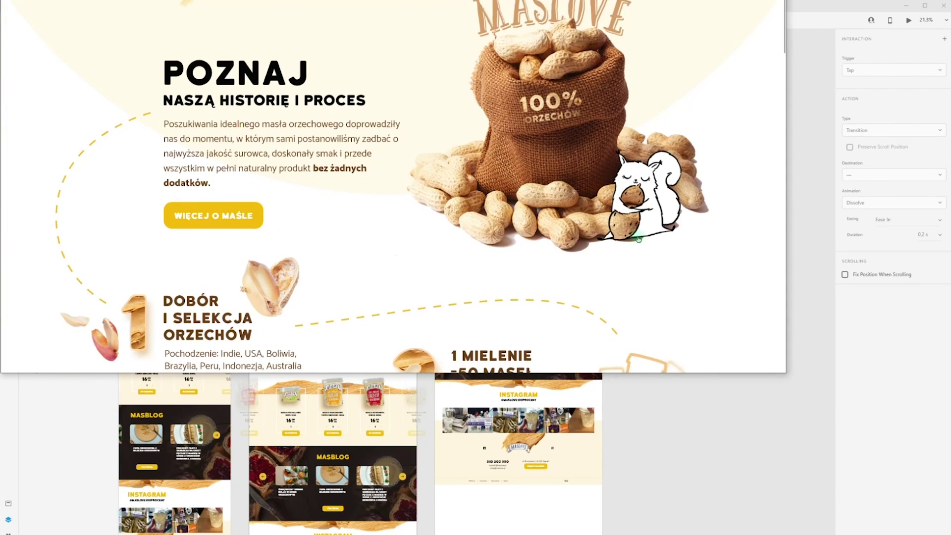
{"action": "key", "text": "Escape"}
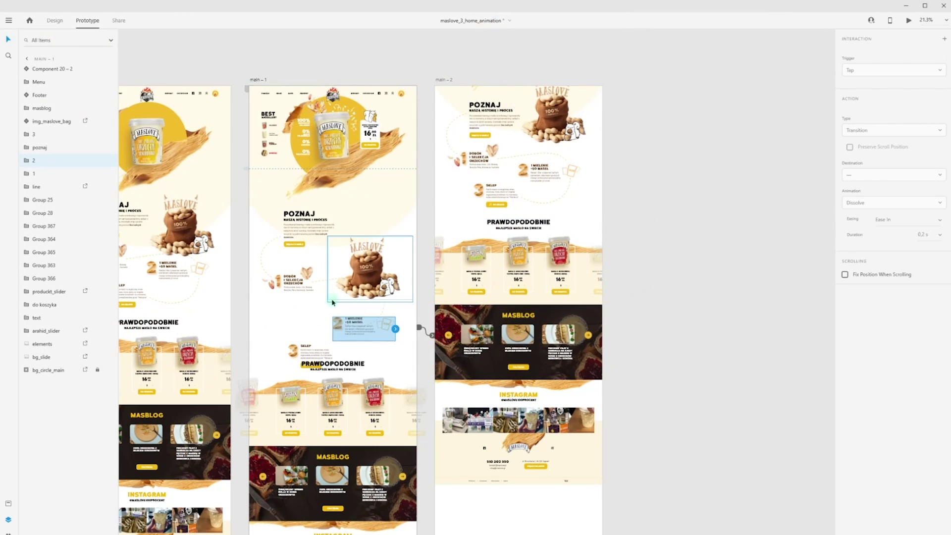
Preview the POZNAJ transition with numbered steps 2 and 3 placed lower, and return to the artboards
{"action": "key", "text": "ctrl+Return"}
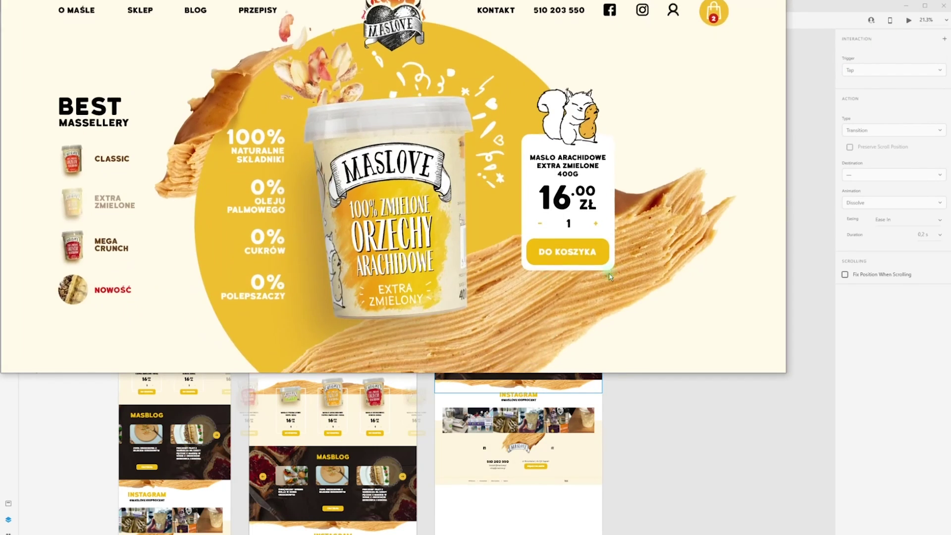
{"action": "scroll", "coordinate": [376, 265], "scroll_direction": "down", "scroll_amount": 5}
{"action": "key", "text": "alt+Tab"}
On main – 1, move the peanut bag toward the artboard's right edge and raise the POZNAJ text block
{"action": "left_click_drag", "start_coordinate": [376, 265], "coordinate": [392, 265]}
{"action": "scroll", "coordinate": [309, 253], "scroll_direction": "up", "scroll_amount": 2}
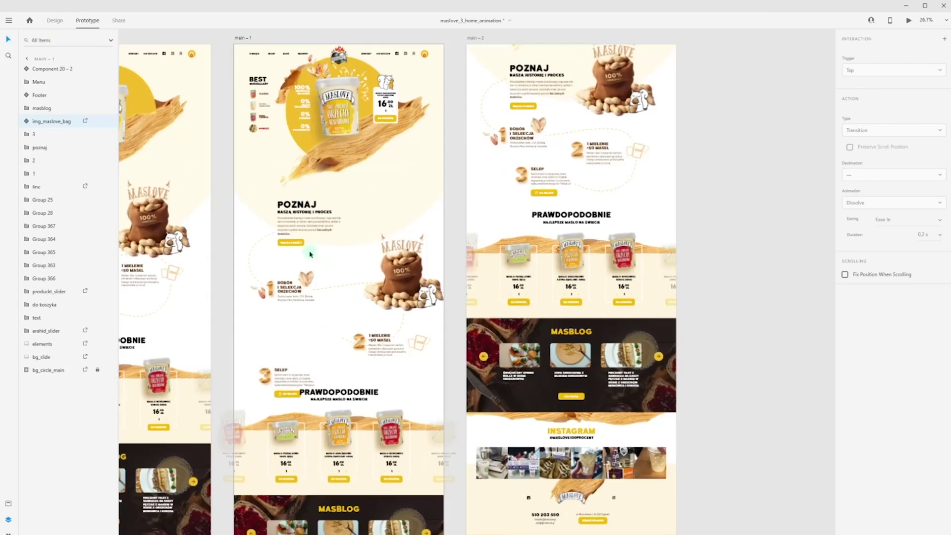
{"action": "left_click_drag", "start_coordinate": [314, 226], "coordinate": [314, 212]}
{"action": "key", "text": "space"}
{"action": "left_click_drag", "start_coordinate": [523, 156], "coordinate": [491, 283]}
{"action": "left_click_drag", "start_coordinate": [589, 211], "coordinate": [609, 226]}
{"action": "left_click", "coordinate": [308, 218]}
Preview the transition with the repositioned bag and POZNAJ text, and return to the artboards
{"action": "left_click", "coordinate": [909, 21]}
{"action": "scroll", "coordinate": [601, 262], "scroll_direction": "down", "scroll_amount": 5}
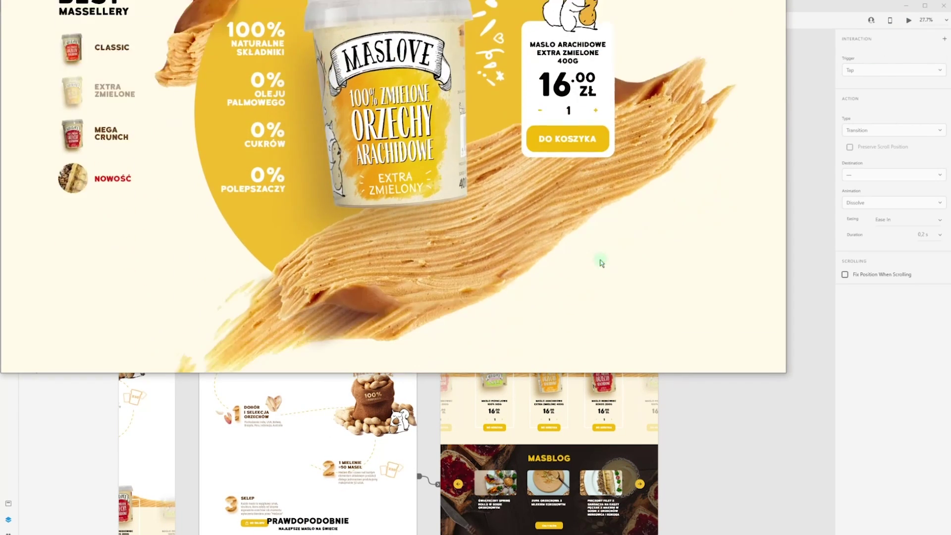
{"action": "key", "text": "alt+Tab"}
Offset the hero circle, jar and do koszyka card from each other above main – 2 and preview the transition
{"action": "key", "text": "space"}
{"action": "left_click_drag", "start_coordinate": [554, 156], "coordinate": [531, 241]}
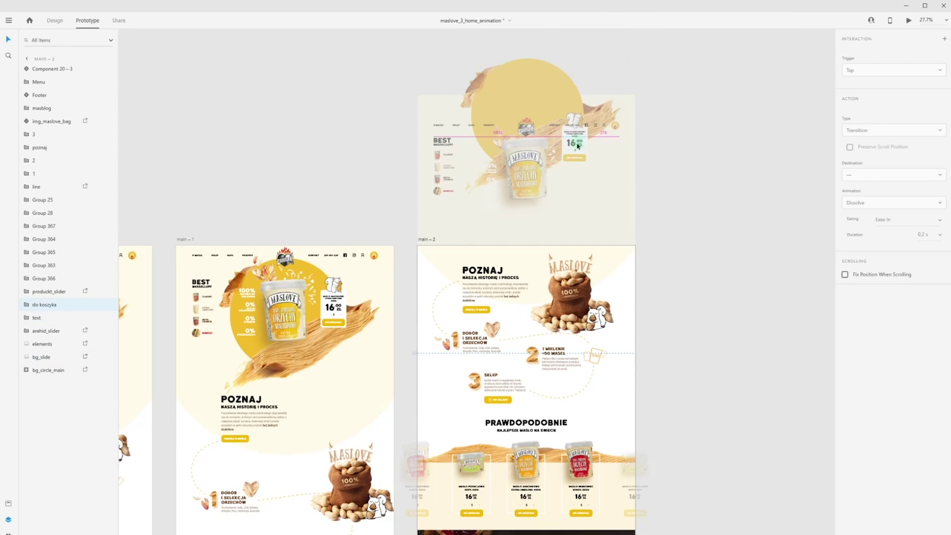
{"action": "left_click", "coordinate": [909, 18]}
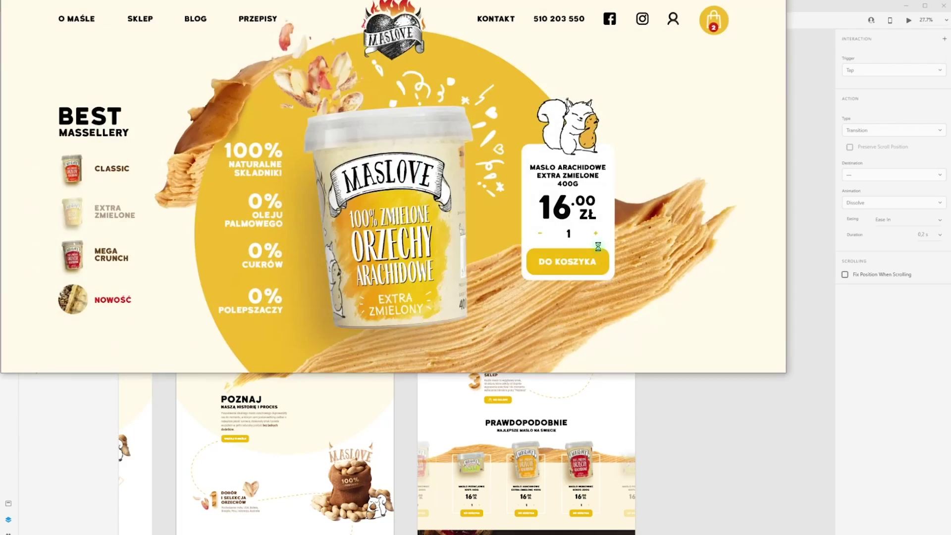
Close the preview and duplicate the main – 2 artboard beside the original
{"action": "scroll", "coordinate": [639, 248], "scroll_direction": "down", "scroll_amount": 6}
{"action": "left_click", "coordinate": [796, 3]}
{"action": "left_click_drag", "start_coordinate": [595, 291], "coordinate": [471, 144]}
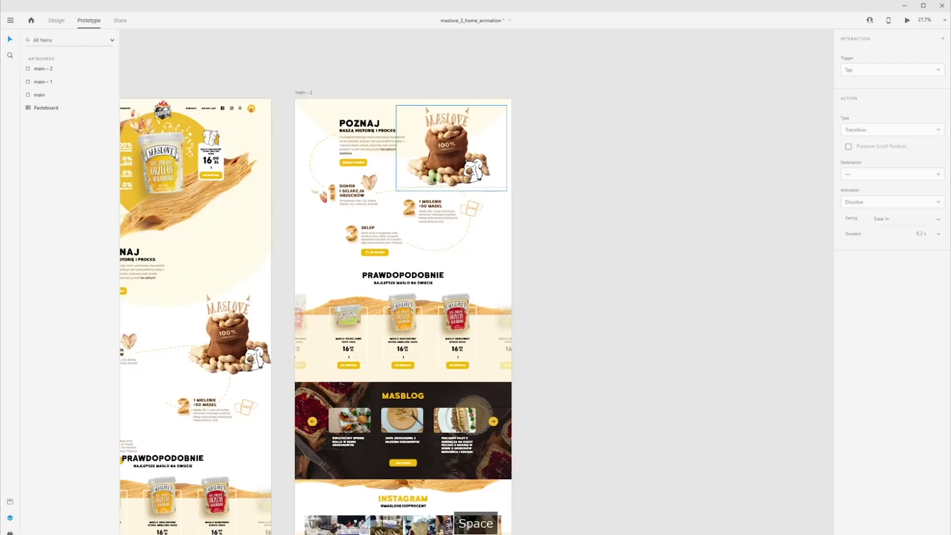
{"action": "left_click_drag", "start_coordinate": [304, 92], "coordinate": [547, 89]}
{"action": "left_click", "coordinate": [304, 92]}
{"action": "scroll", "coordinate": [430, 201], "scroll_direction": "down", "scroll_amount": 3}
{"action": "left_click_drag", "start_coordinate": [430, 202], "coordinate": [394, 198]}
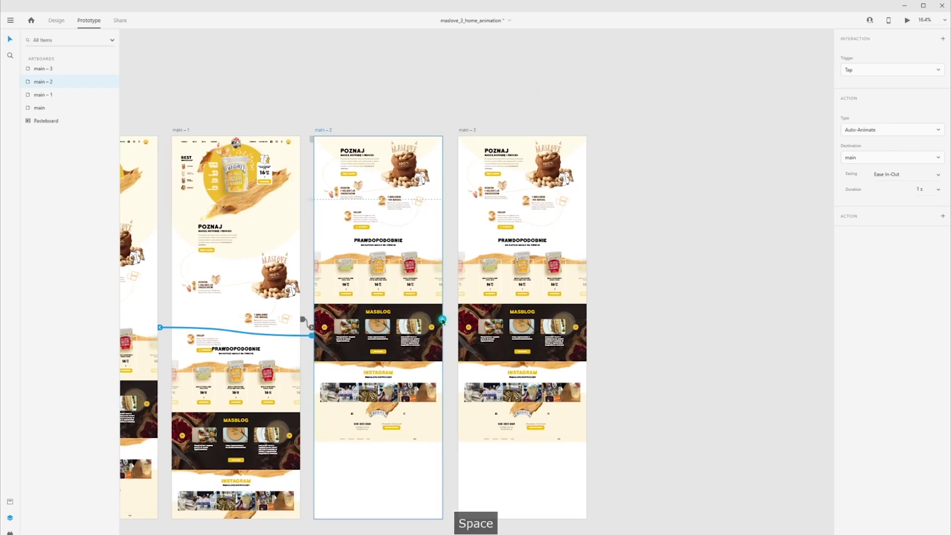
Replace main – 2's link to main with a Time-triggered Auto-Animate to main – 3, using 0 s delay, Ease In-Out and 3 s duration
{"action": "key", "text": "Delete"}
{"action": "left_click_drag", "start_coordinate": [443, 319], "coordinate": [473, 325]}
{"action": "left_click", "coordinate": [912, 70]}
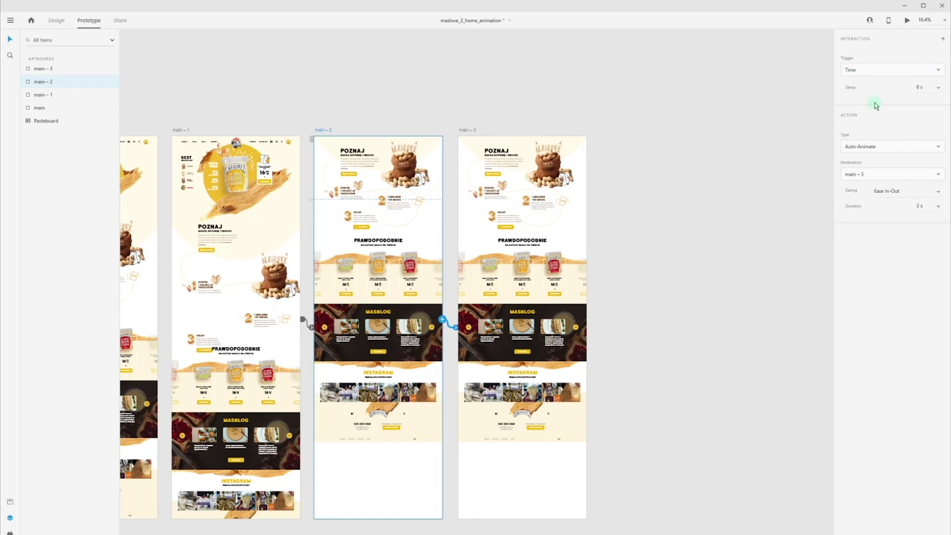
{"action": "left_click", "coordinate": [920, 147]}
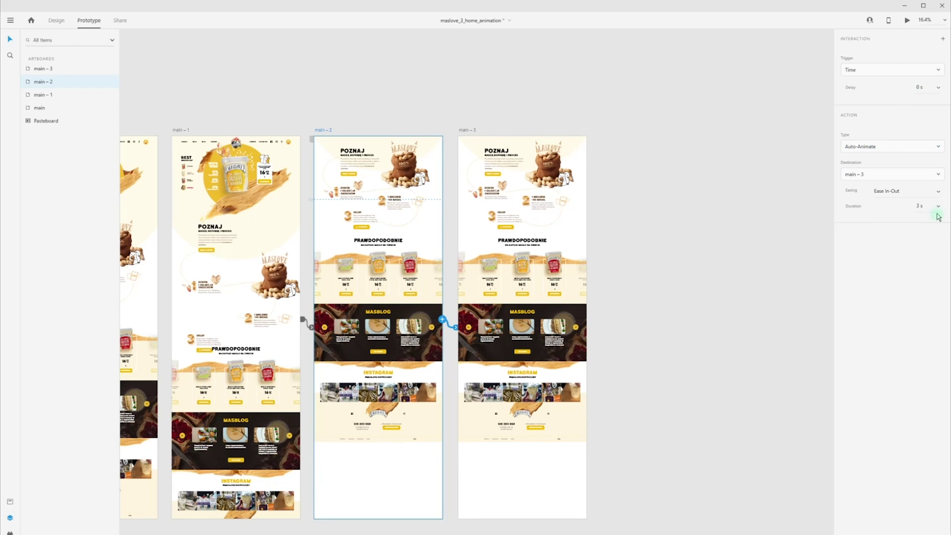
Shift all the content on main – 3 upward so the numbered process steps sit at the artboard's top
{"action": "left_click", "coordinate": [499, 382]}
{"action": "key", "text": "ctrl+a"}
{"action": "scroll", "coordinate": [571, 158], "scroll_direction": "up", "scroll_amount": 3}
{"action": "left_click_drag", "start_coordinate": [528, 196], "coordinate": [527, 121]}
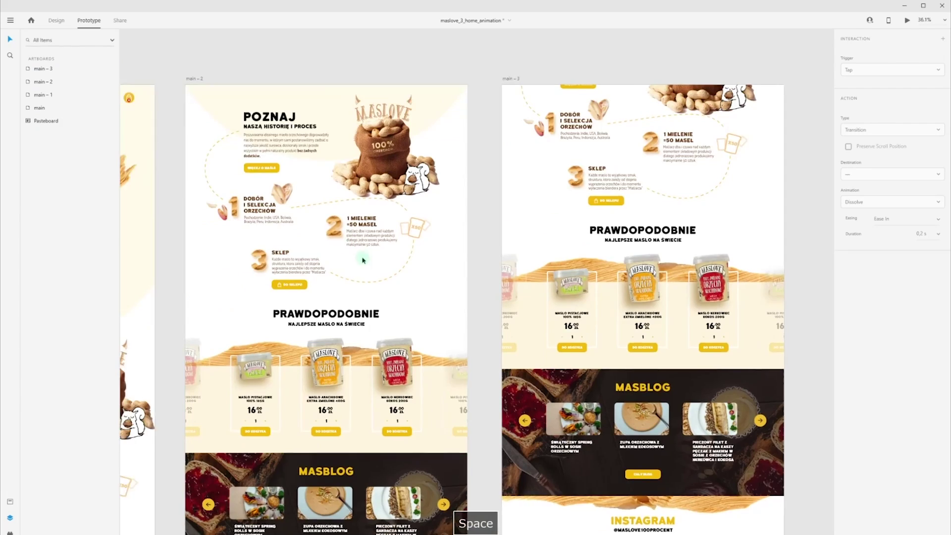
Lower numbered steps 2 and 3 on main – 2, and raise the peanut bag and POZNAJ block on main – 3
{"action": "scroll", "coordinate": [349, 246], "scroll_direction": "down", "scroll_amount": 2}
{"action": "left_click", "coordinate": [367, 239]}
{"action": "left_click_drag", "start_coordinate": [313, 262], "coordinate": [313, 282]}
{"action": "left_click_drag", "start_coordinate": [400, 230], "coordinate": [400, 240]}
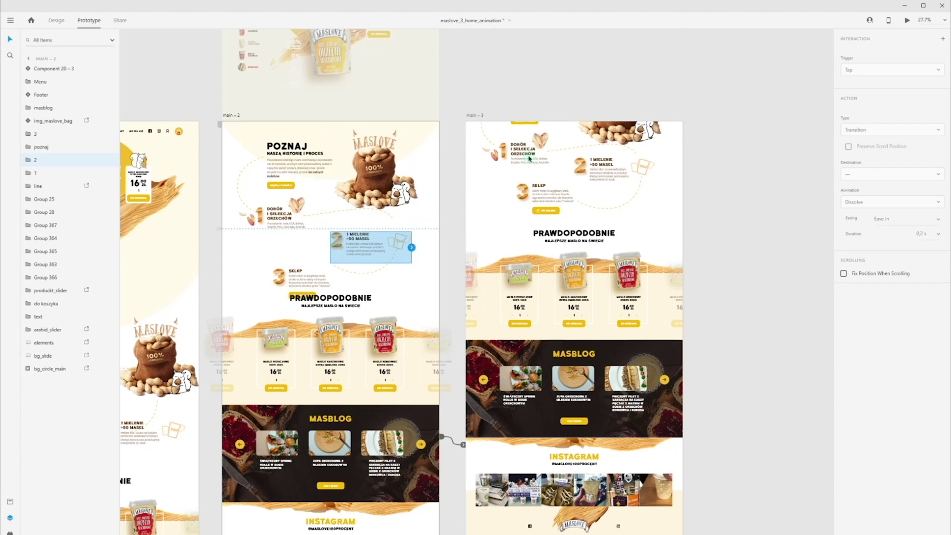
{"action": "left_click_drag", "start_coordinate": [614, 132], "coordinate": [614, 117]}
{"action": "left_click_drag", "start_coordinate": [534, 122], "coordinate": [533, 101]}
Preview the animation from the hero through to the numbered process steps, and close the preview
{"action": "left_click", "coordinate": [379, 171]}
{"action": "left_click", "coordinate": [139, 186]}
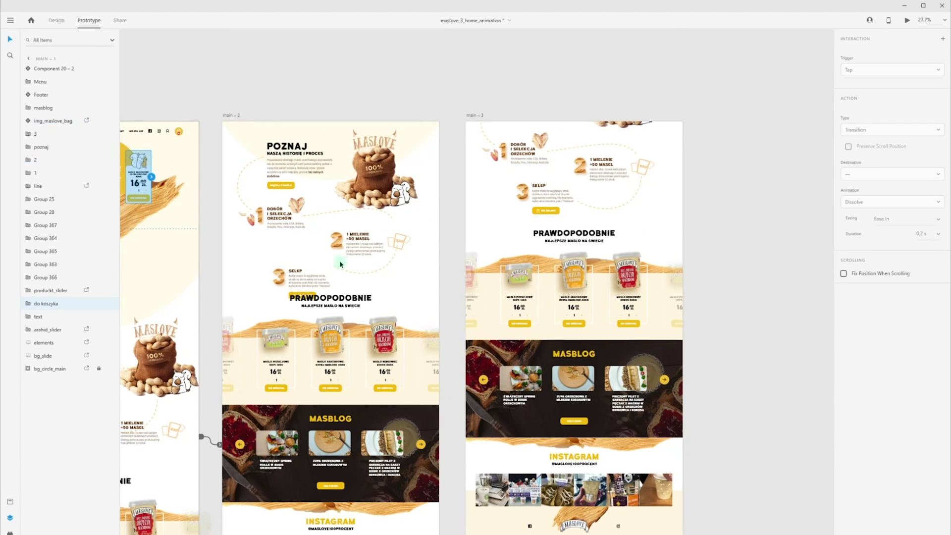
{"action": "key", "text": "ctrl+shift+l"}
{"action": "left_click", "coordinate": [907, 20]}
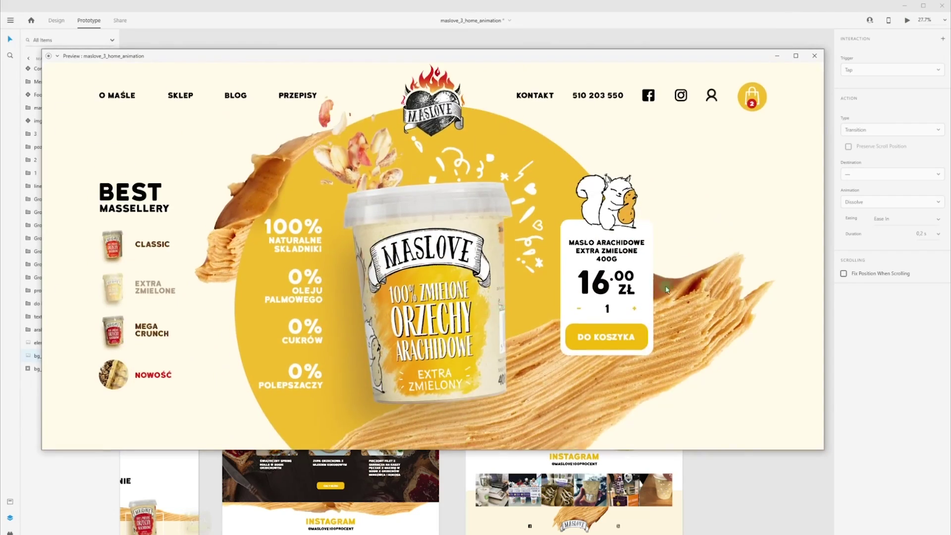
{"action": "scroll", "coordinate": [735, 285], "scroll_direction": "down", "scroll_amount": 10}
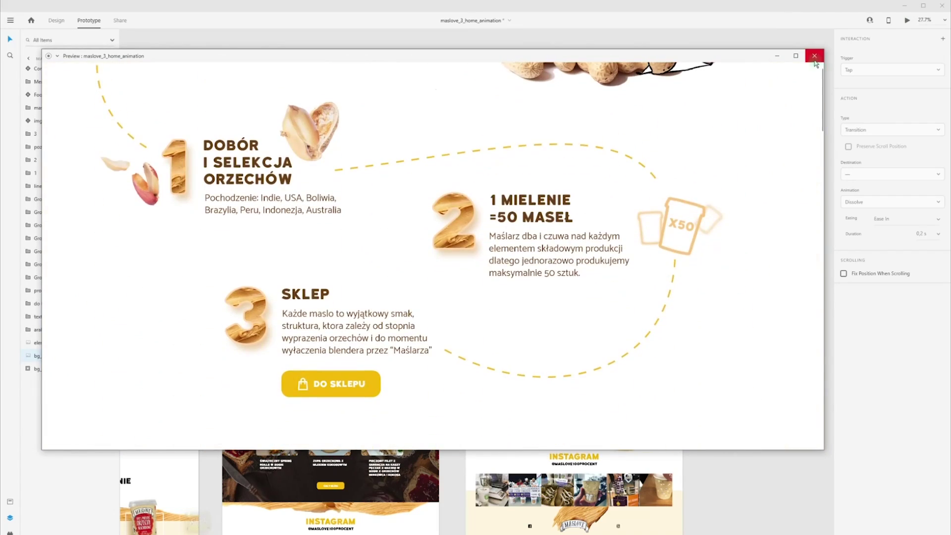
{"action": "left_click", "coordinate": [814, 61]}
Nudge the peanut images in numbered step 1 slightly upward on main – 2 and main – 3
{"action": "left_click", "coordinate": [692, 276]}
{"action": "scroll", "coordinate": [612, 170], "scroll_direction": "up", "scroll_amount": 3}
{"action": "double_click", "coordinate": [561, 174]}
{"action": "key", "text": "space"}
{"action": "left_click_drag", "start_coordinate": [229, 290], "coordinate": [438, 284]}
{"action": "left_click", "coordinate": [292, 231]}
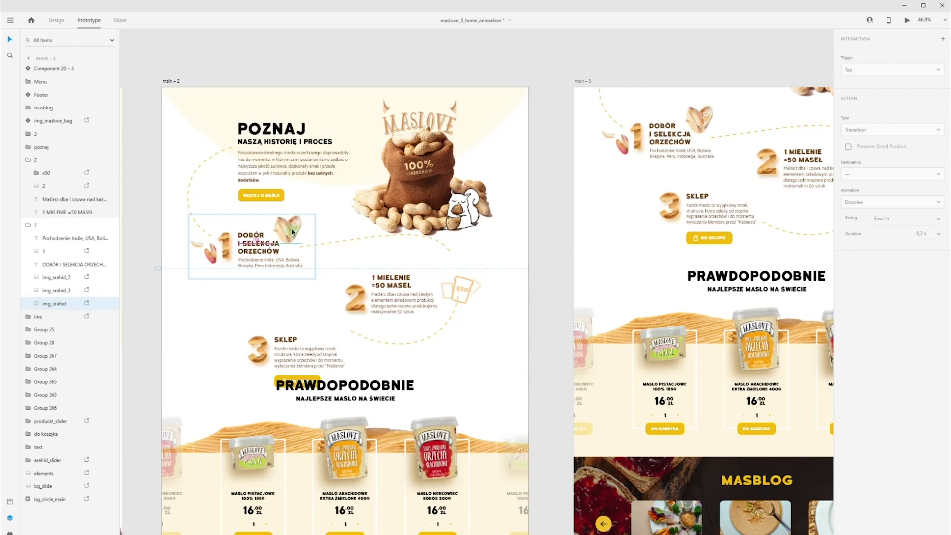
{"action": "left_click", "coordinate": [619, 150]}
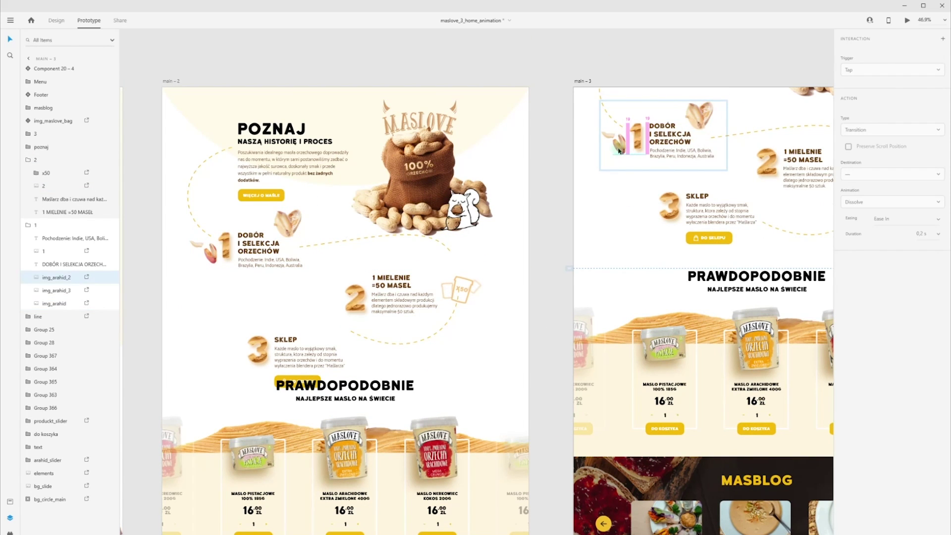
{"action": "left_click", "coordinate": [607, 134]}
In numbered step 1 on main – 1, offset the single peanut image upward and the two loose peanut images downward
{"action": "key", "text": "space"}
{"action": "left_click_drag", "start_coordinate": [277, 297], "coordinate": [591, 241]}
{"action": "left_click_drag", "start_coordinate": [693, 257], "coordinate": [416, 246]}
{"action": "scroll", "coordinate": [416, 246], "scroll_direction": "down", "scroll_amount": 4}
{"action": "left_click_drag", "start_coordinate": [227, 326], "coordinate": [329, 250]}
{"action": "scroll", "coordinate": [280, 289], "scroll_direction": "up", "scroll_amount": 4}
{"action": "double_click", "coordinate": [331, 268]}
{"action": "left_click", "coordinate": [242, 315]}
{"action": "left_click", "coordinate": [229, 306], "text": "shift"}
{"action": "left_click_drag", "start_coordinate": [228, 306], "coordinate": [229, 316]}
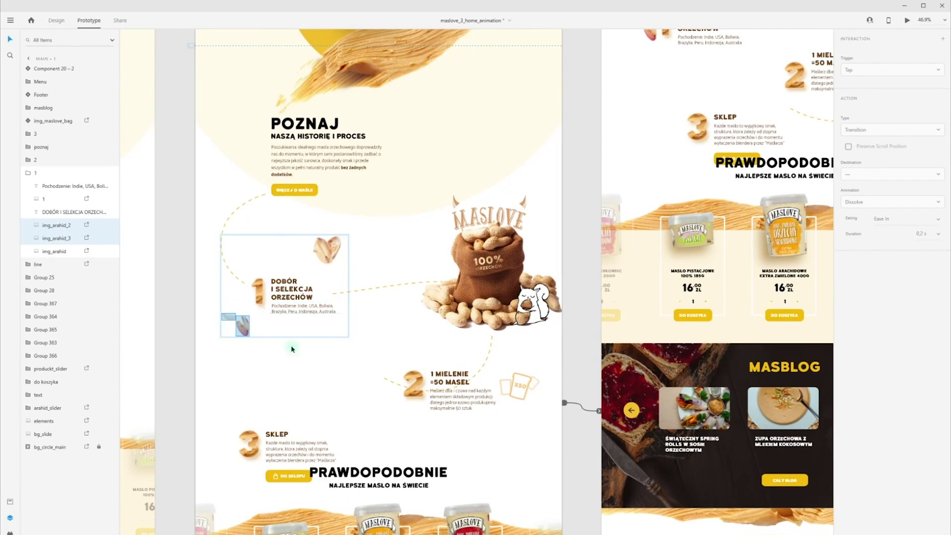
Move the numeral graphics 2, 1 and 3 on main – 1 lower than their text blocks
{"action": "double_click", "coordinate": [414, 384]}
{"action": "left_click_drag", "start_coordinate": [414, 385], "coordinate": [414, 407]}
{"action": "double_click", "coordinate": [258, 291]}
{"action": "left_click_drag", "start_coordinate": [258, 292], "coordinate": [258, 316]}
{"action": "double_click", "coordinate": [249, 445]}
{"action": "left_click_drag", "start_coordinate": [249, 444], "coordinate": [249, 470]}
Preview the transition with the offset peanuts and numerals, and return to the artboards
{"action": "scroll", "coordinate": [323, 342], "scroll_direction": "down", "scroll_amount": 2}
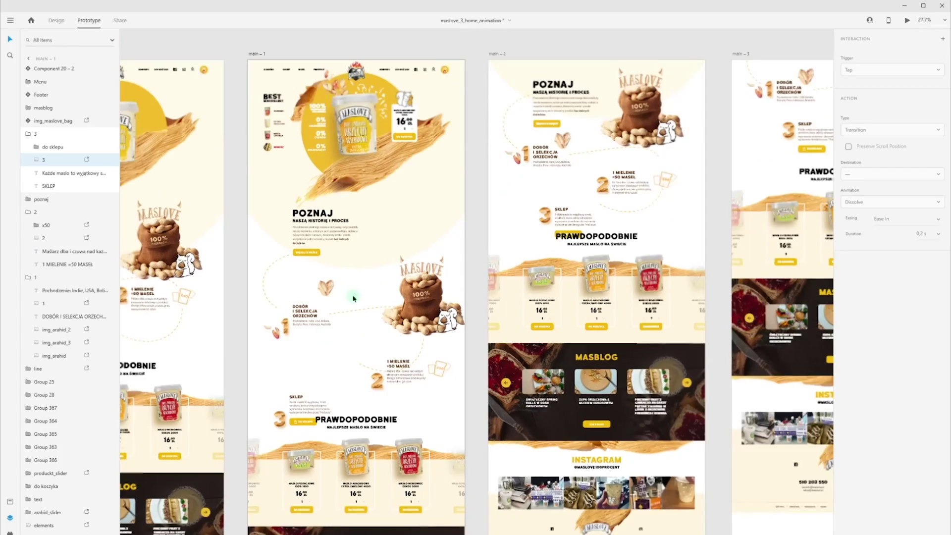
{"action": "left_click", "coordinate": [341, 238]}
{"action": "left_click", "coordinate": [907, 20]}
{"action": "scroll", "coordinate": [596, 232], "scroll_direction": "down", "scroll_amount": 5}
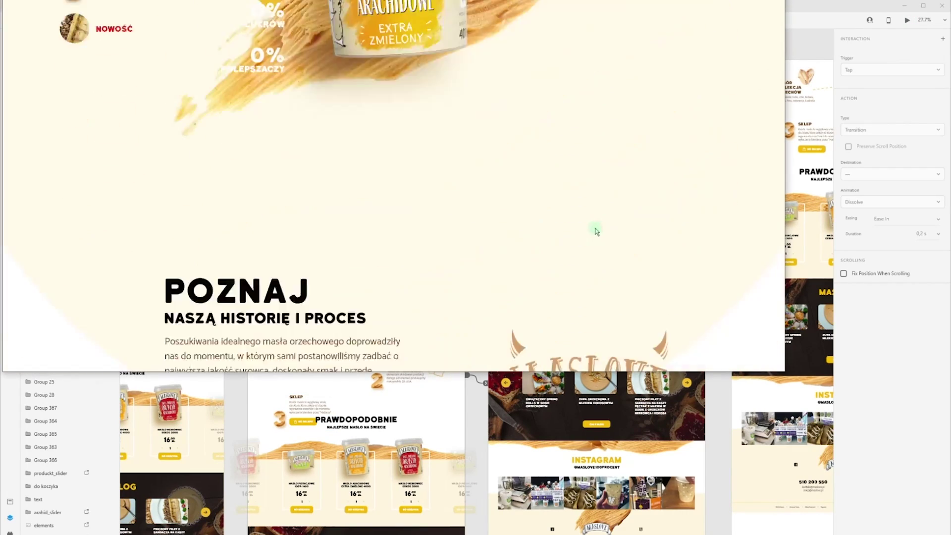
{"action": "scroll", "coordinate": [596, 232], "scroll_direction": "down", "scroll_amount": 10}
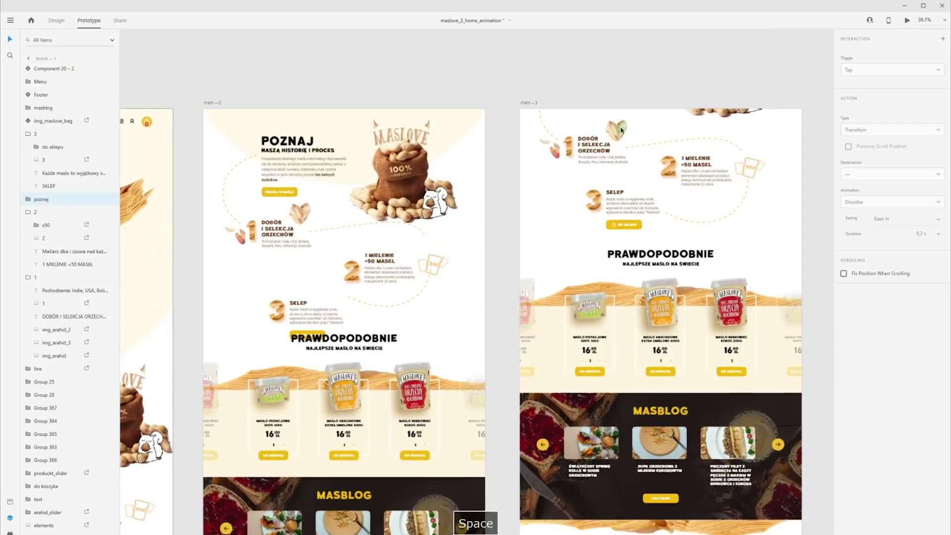
In Design mode, raise the single peanut and the two loose peanut images of numbered step 1 on main – 3
{"action": "double_click", "coordinate": [621, 128]}
{"action": "left_click", "coordinate": [56, 20]}
{"action": "key", "text": "shift+Up"}
{"action": "scroll", "coordinate": [556, 141], "scroll_direction": "up", "scroll_amount": 2}
{"action": "left_click", "coordinate": [553, 161]}
{"action": "left_click", "coordinate": [540, 150], "text": "shift"}
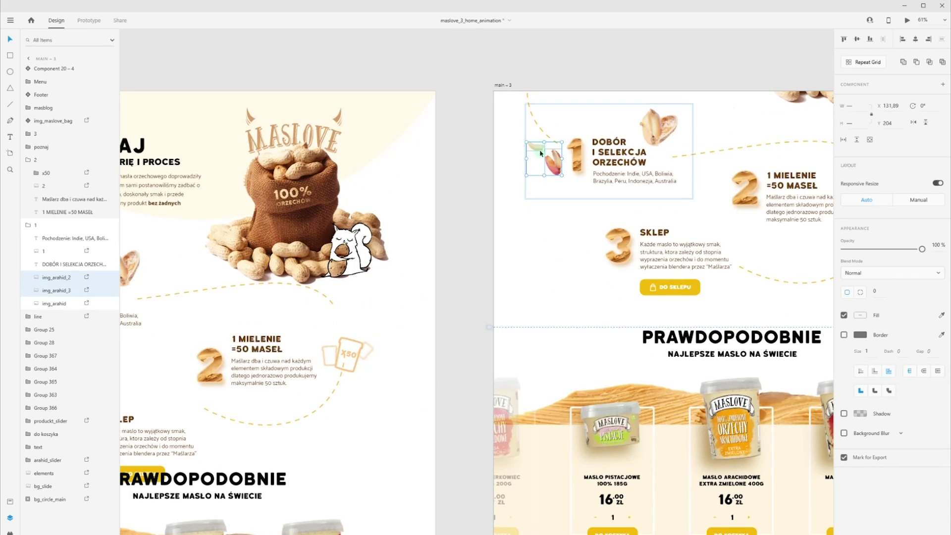
{"action": "left_click", "coordinate": [520, 137]}
{"action": "mouse_move", "coordinate": [540, 152]}
{"action": "left_mouse_down"}
{"action": "mouse_move", "coordinate": [525, 138]}
{"action": "mouse_move", "coordinate": [536, 135]}
{"action": "left_mouse_up"}
{"action": "double_click", "coordinate": [523, 138]}
On main – 3, raise the x50 jar icon and the numeral 2 graphic slightly within numbered step 2
{"action": "key", "text": "space"}
{"action": "left_click_drag", "start_coordinate": [736, 198], "coordinate": [573, 169]}
{"action": "double_click", "coordinate": [708, 169]}
{"action": "left_click_drag", "start_coordinate": [748, 144], "coordinate": [753, 132]}
{"action": "left_click", "coordinate": [578, 167]}
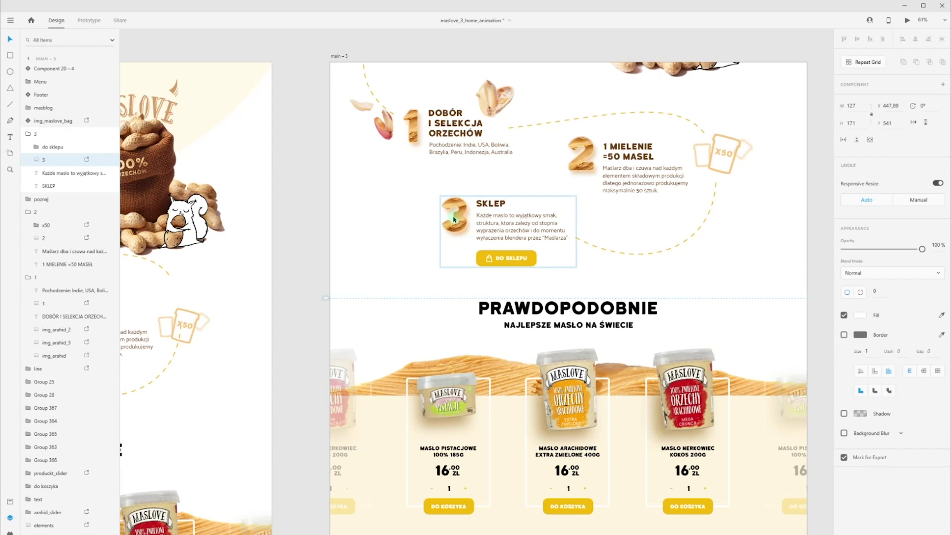
Preview the whole animation starting from main – 1, replay it once, and close the preview
{"action": "scroll", "coordinate": [545, 247], "scroll_direction": "down", "scroll_amount": 3}
{"action": "left_click", "coordinate": [365, 214]}
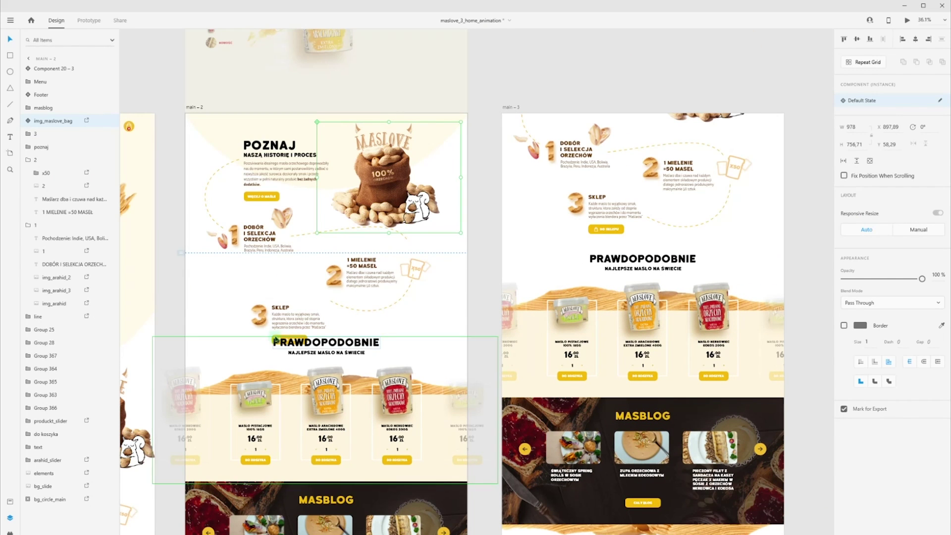
{"action": "key", "text": "space"}
{"action": "left_click_drag", "start_coordinate": [177, 243], "coordinate": [312, 220]}
{"action": "left_click", "coordinate": [262, 218]}
{"action": "key", "text": "ctrl+Return"}
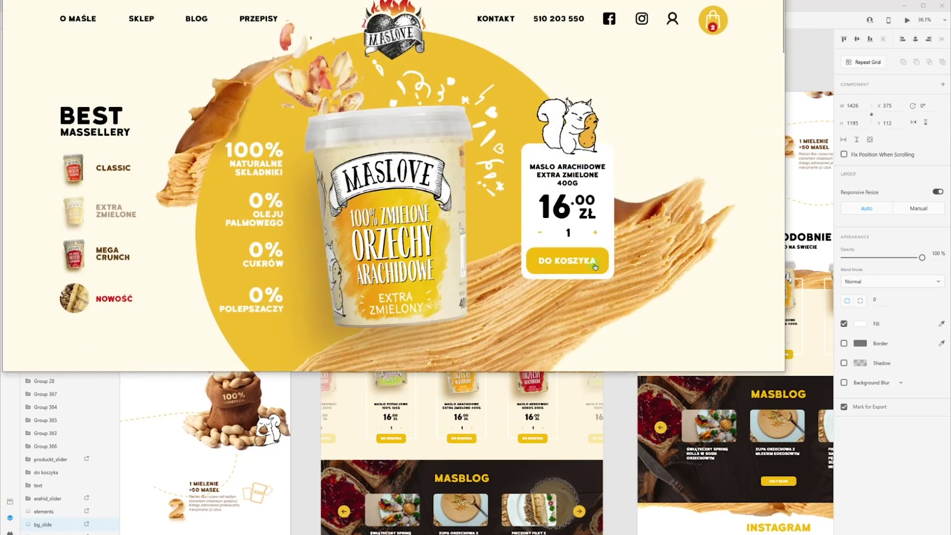
{"action": "scroll", "coordinate": [616, 272], "scroll_direction": "down", "scroll_amount": 10}
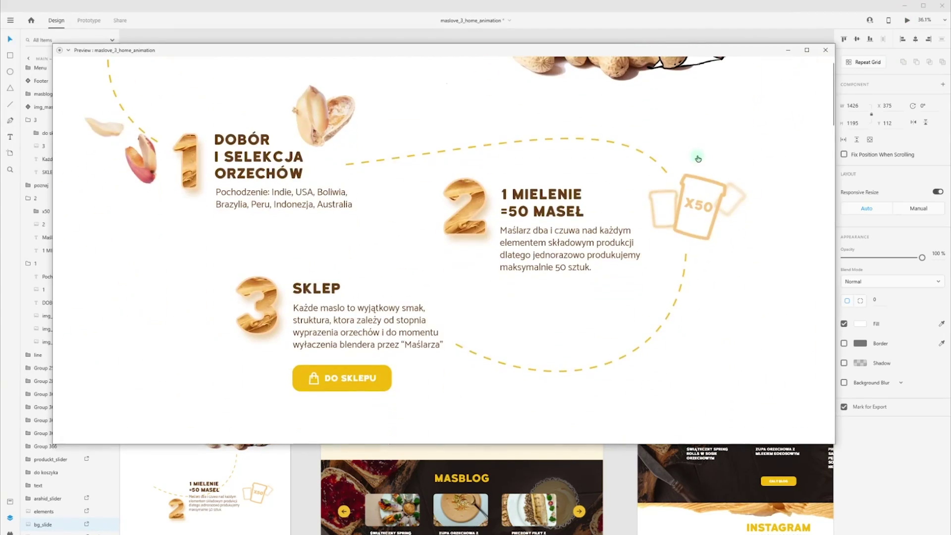
{"action": "scroll", "coordinate": [516, 206], "scroll_direction": "up", "scroll_amount": 10}
{"action": "scroll", "coordinate": [637, 257], "scroll_direction": "down", "scroll_amount": 10}
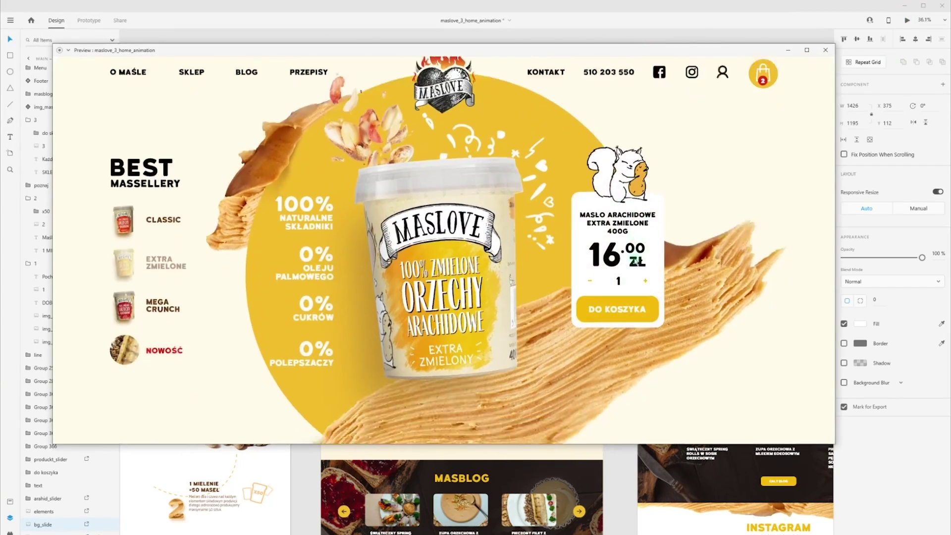
{"action": "left_click", "coordinate": [825, 51]}
Examine the placement of the peanut images in numbered step 1 on main – 2
{"action": "scroll", "coordinate": [622, 254], "scroll_direction": "up", "scroll_amount": 2}
{"action": "left_click", "coordinate": [506, 285]}
{"action": "scroll", "coordinate": [505, 277], "scroll_direction": "down", "scroll_amount": 1}
{"action": "key", "text": "space"}
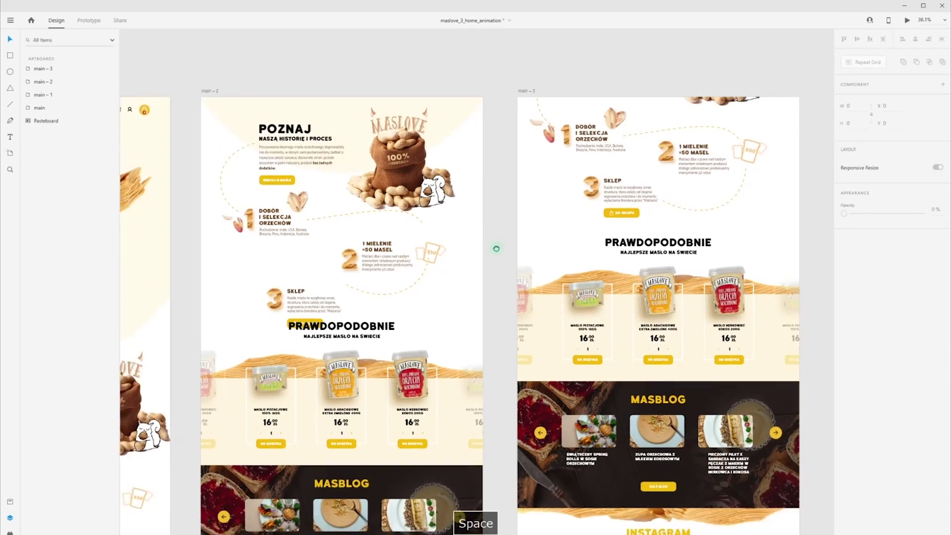
{"action": "left_click_drag", "start_coordinate": [496, 248], "coordinate": [479, 262]}
{"action": "double_click", "coordinate": [277, 212]}
{"action": "scroll", "coordinate": [276, 213], "scroll_direction": "up", "scroll_amount": 2}
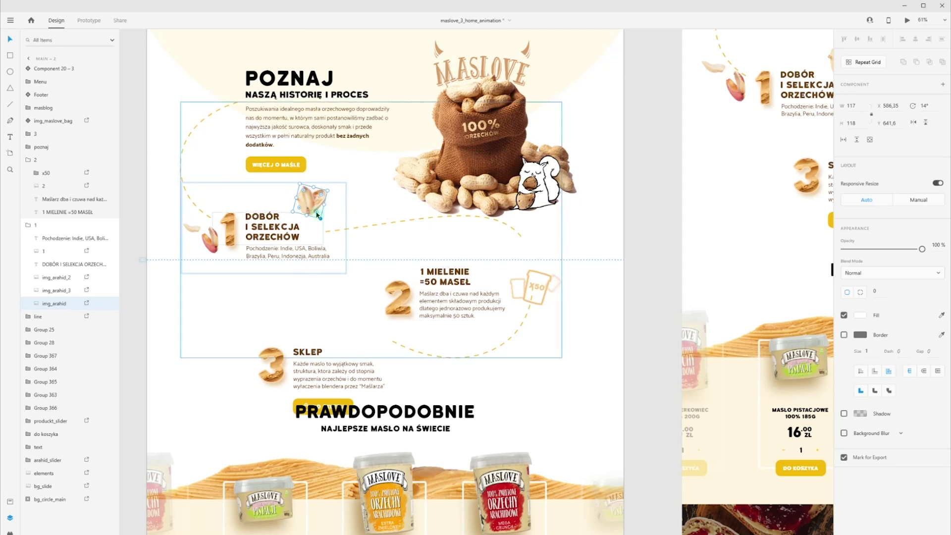
{"action": "key", "text": "space"}
{"action": "left_click_drag", "start_coordinate": [335, 222], "coordinate": [325, 240]}
{"action": "left_click", "coordinate": [199, 258]}
Raise the x50 jar icon in numbered step 2 on main – 2 to the level just above its heading
{"action": "key", "text": "space"}
{"action": "double_click", "coordinate": [535, 310]}
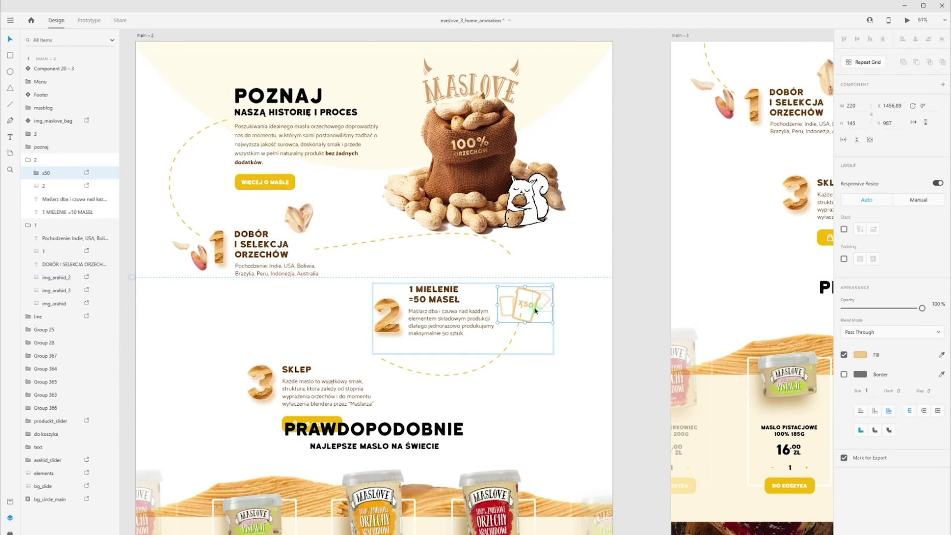
{"action": "left_click_drag", "start_coordinate": [535, 310], "coordinate": [537, 282]}
{"action": "left_click", "coordinate": [390, 332]}
{"action": "left_click_drag", "start_coordinate": [406, 340], "coordinate": [401, 336]}
{"action": "left_click", "coordinate": [267, 394]}
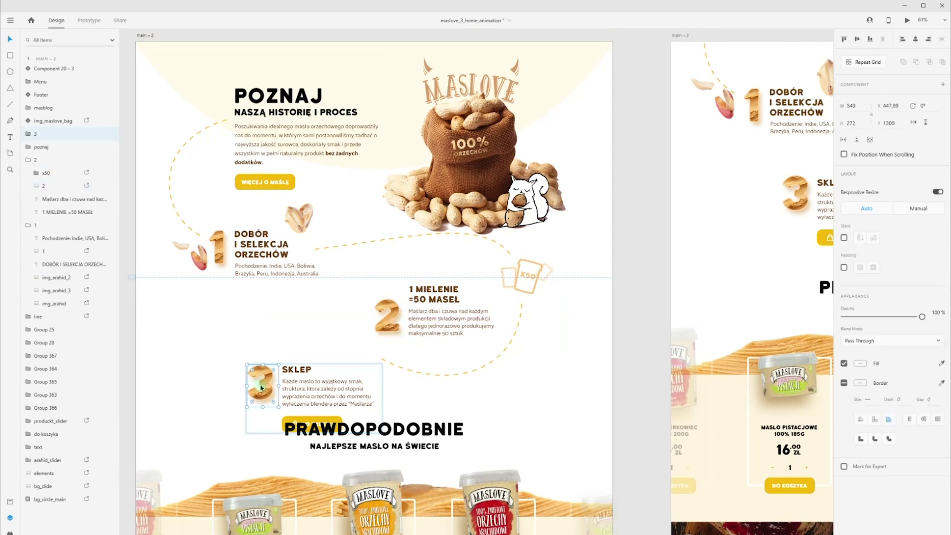
{"action": "double_click", "coordinate": [267, 394]}
Preview the staggered transition with the raised x50 icon through to main – 3, and return to the artboards
{"action": "scroll", "coordinate": [354, 274], "scroll_direction": "down", "scroll_amount": 1}
{"action": "key", "text": "space"}
{"action": "left_click_drag", "start_coordinate": [640, 243], "coordinate": [464, 250]}
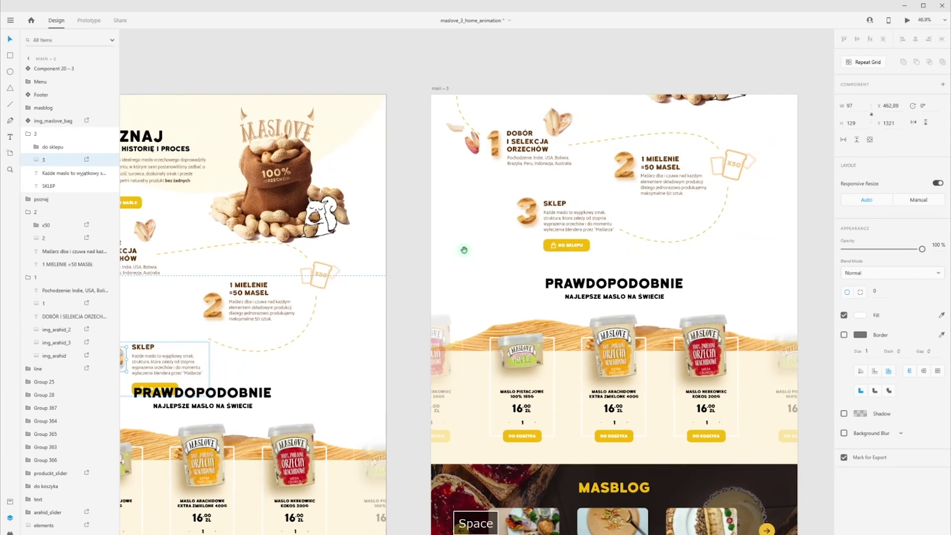
{"action": "left_click", "coordinate": [316, 185]}
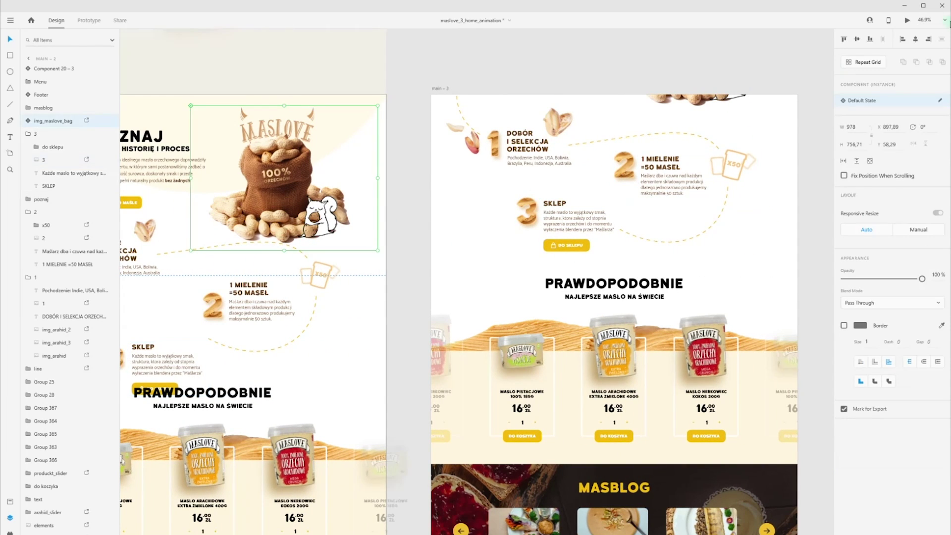
{"action": "left_click", "coordinate": [907, 20]}
{"action": "left_click_drag", "start_coordinate": [320, 252], "coordinate": [514, 251]}
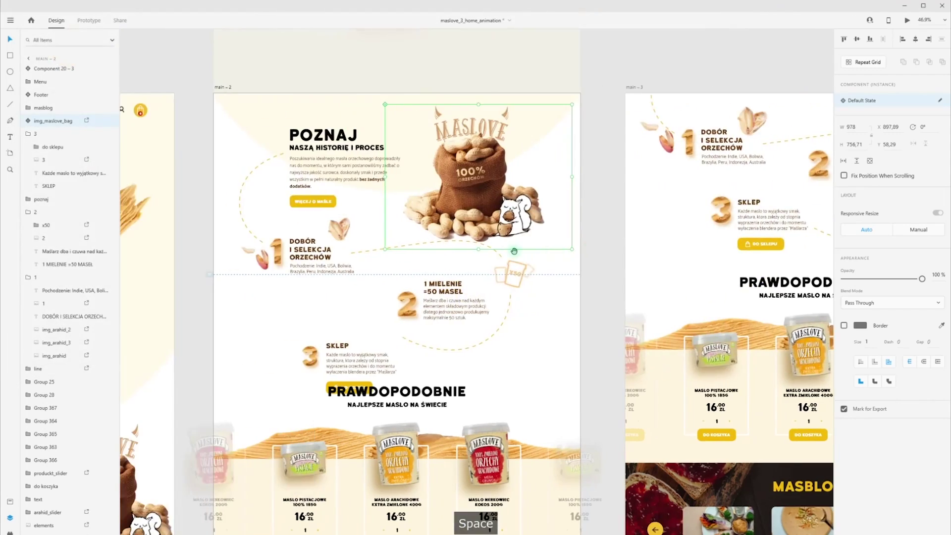
{"action": "scroll", "coordinate": [398, 259], "scroll_direction": "down", "scroll_amount": 3}
{"action": "left_click", "coordinate": [235, 272]}
{"action": "left_click", "coordinate": [908, 21]}
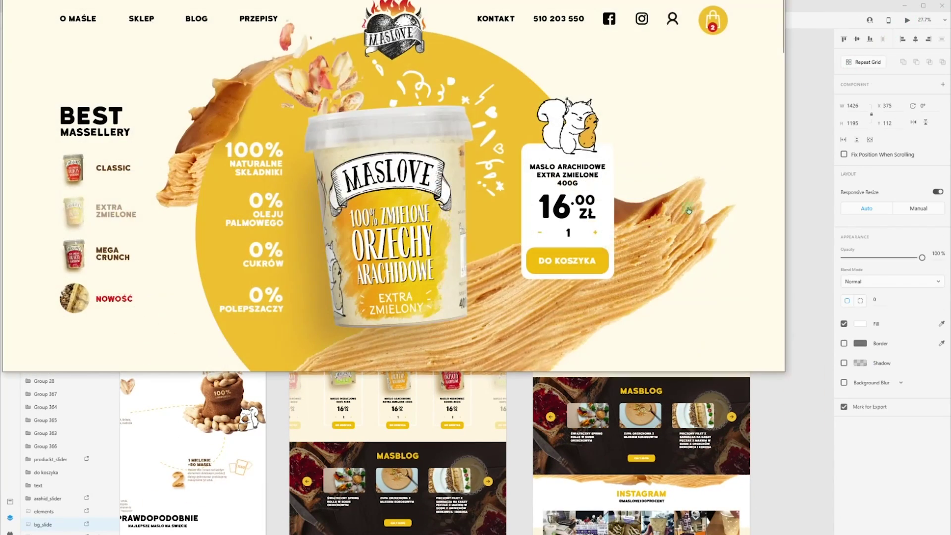
{"action": "scroll", "coordinate": [642, 242], "scroll_direction": "down", "scroll_amount": 5}
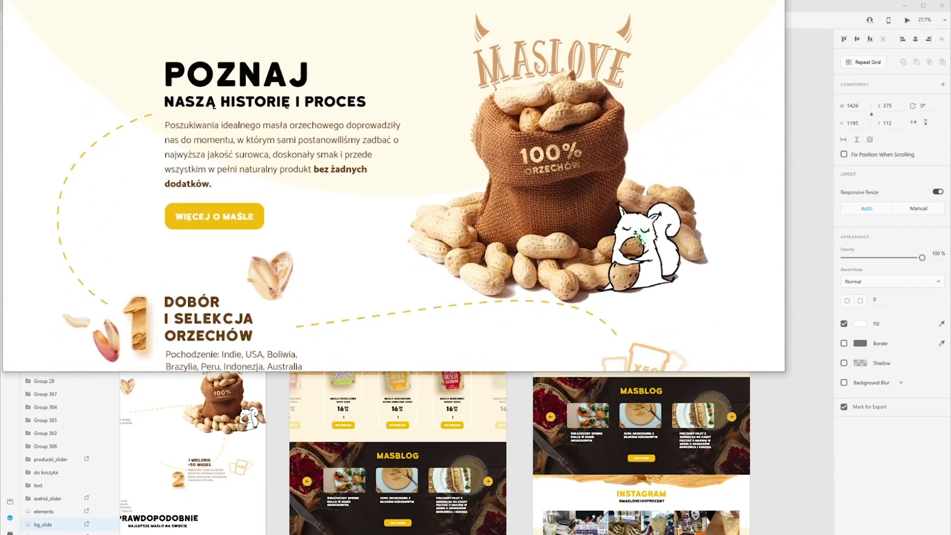
{"action": "scroll", "coordinate": [642, 242], "scroll_direction": "down", "scroll_amount": 4}
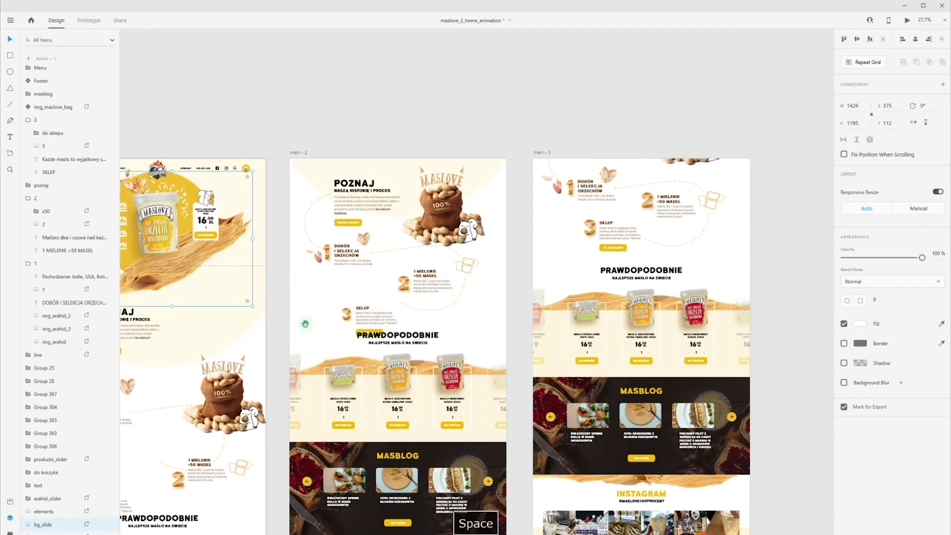
{"action": "left_click_drag", "start_coordinate": [553, 272], "coordinate": [478, 272]}
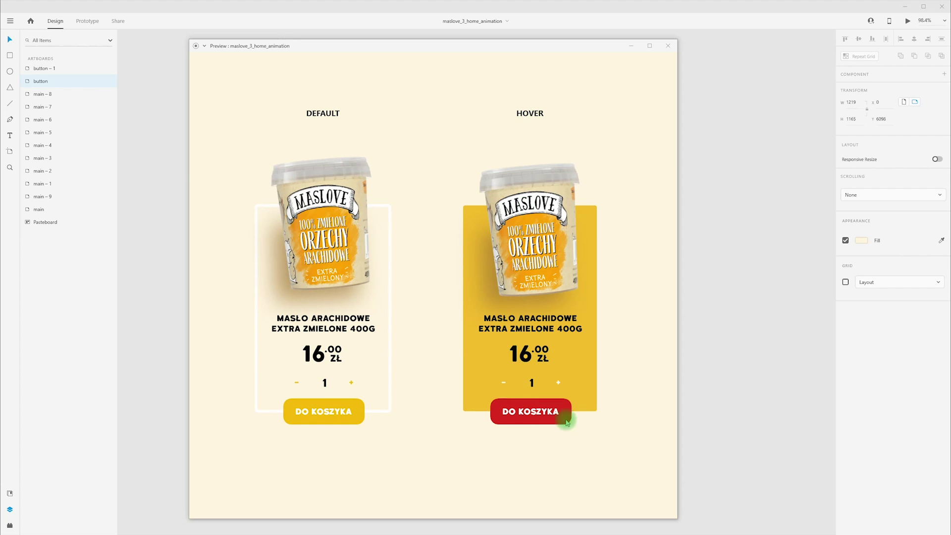
Close the preview and turn all the product card elements on the button – 1 artboard into one component
{"action": "left_click", "coordinate": [668, 46]}
{"action": "left_click", "coordinate": [332, 402]}
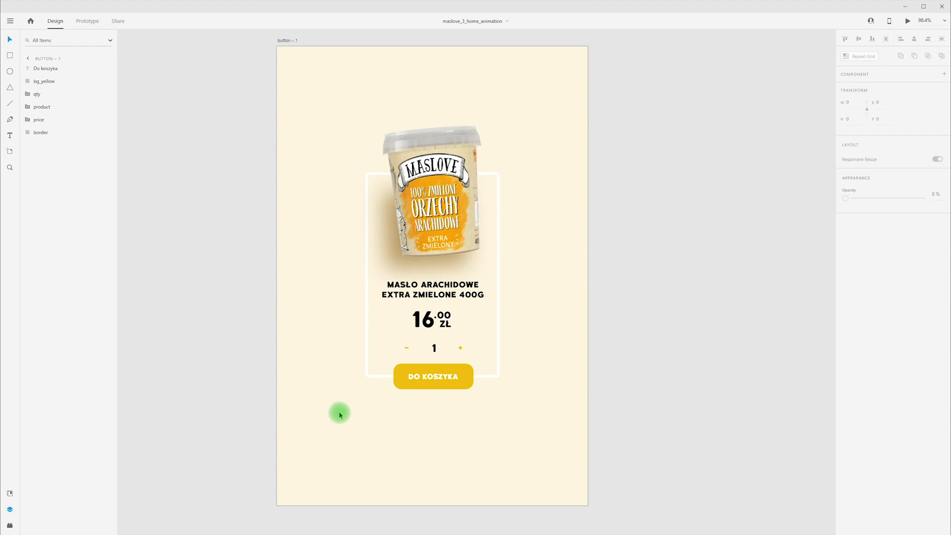
{"action": "left_click_drag", "start_coordinate": [339, 413], "coordinate": [528, 128]}
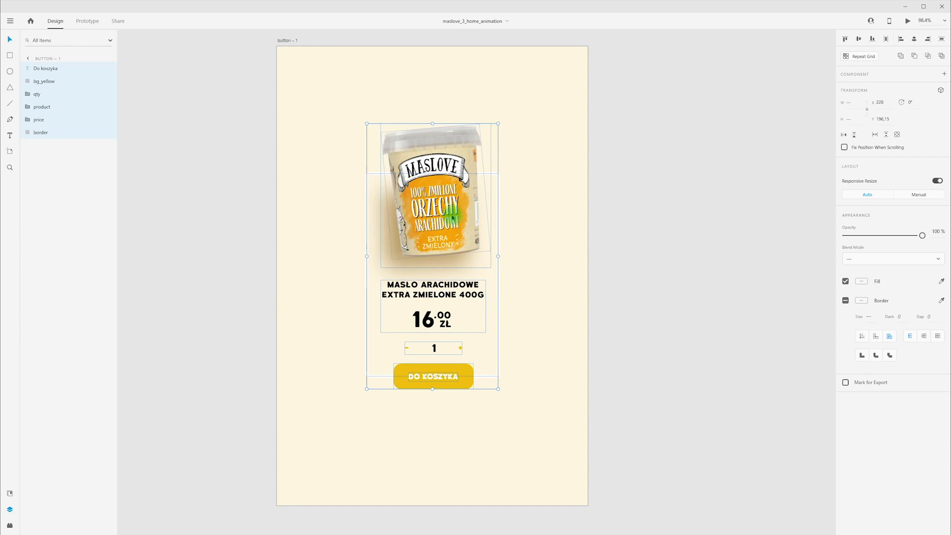
{"action": "right_click", "coordinate": [438, 227]}
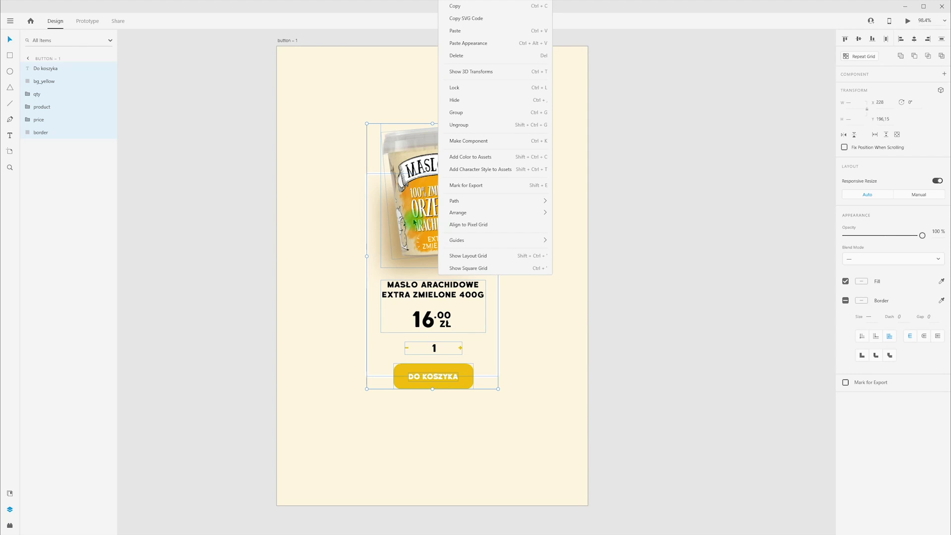
{"action": "left_click", "coordinate": [482, 141]}
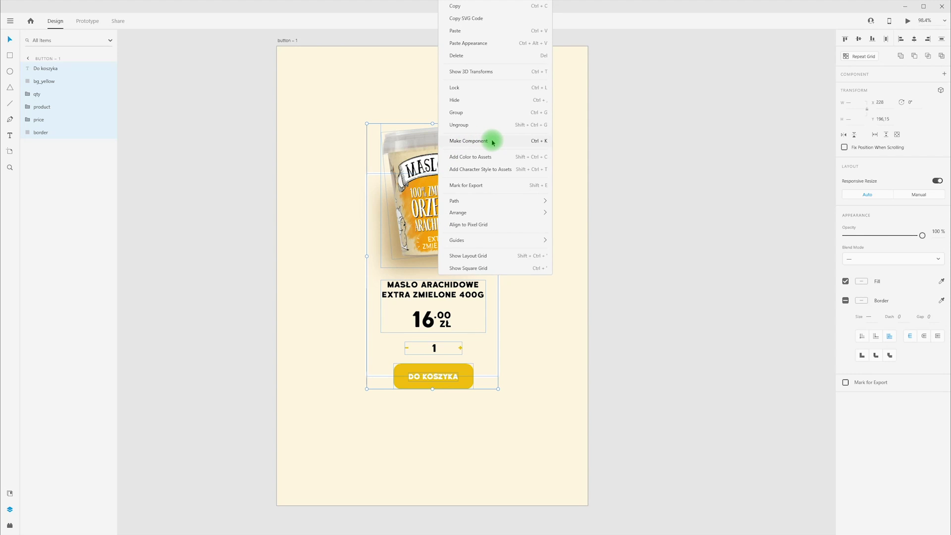
{"action": "left_click", "coordinate": [543, 330]}
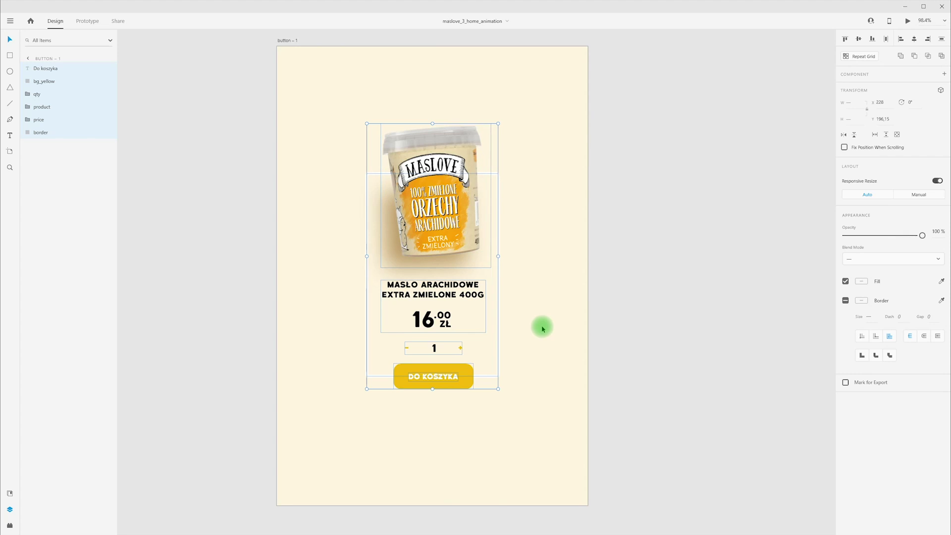
{"action": "key", "text": "ctrl+k"}
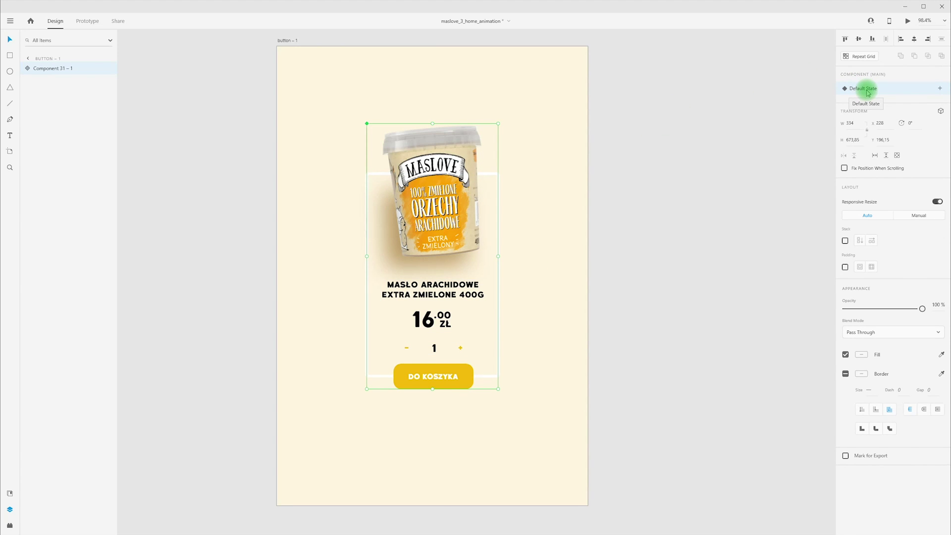
Add a Hover State to the product card component, switch between its states, and return to the Default State
{"action": "left_click", "coordinate": [940, 89]}
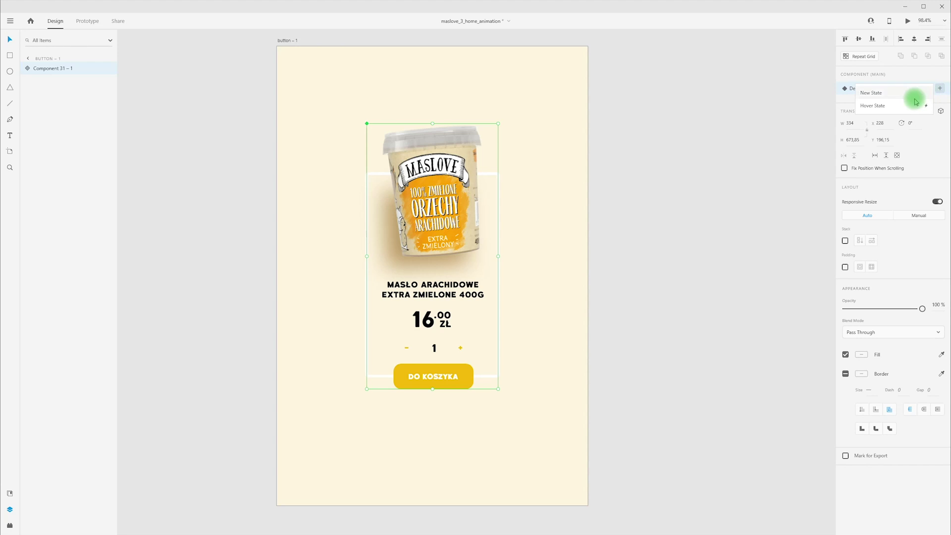
{"action": "left_click", "coordinate": [897, 110]}
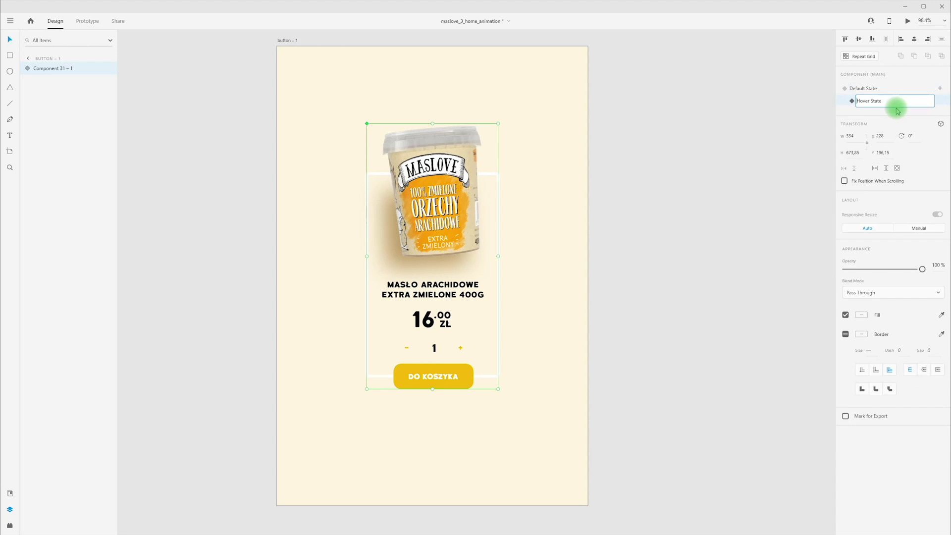
{"action": "left_click", "coordinate": [865, 89]}
{"action": "left_click", "coordinate": [870, 101]}
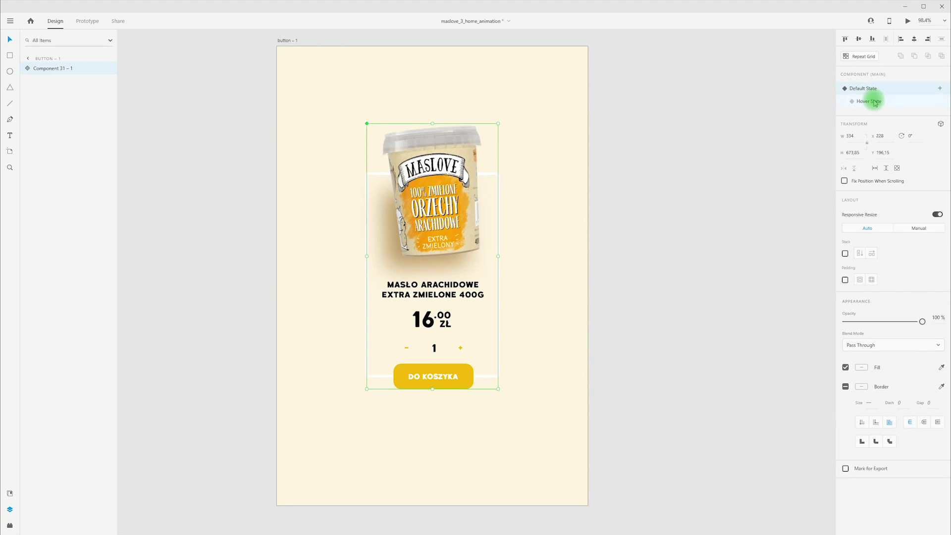
{"action": "left_click", "coordinate": [866, 88]}
{"action": "left_click", "coordinate": [867, 102]}
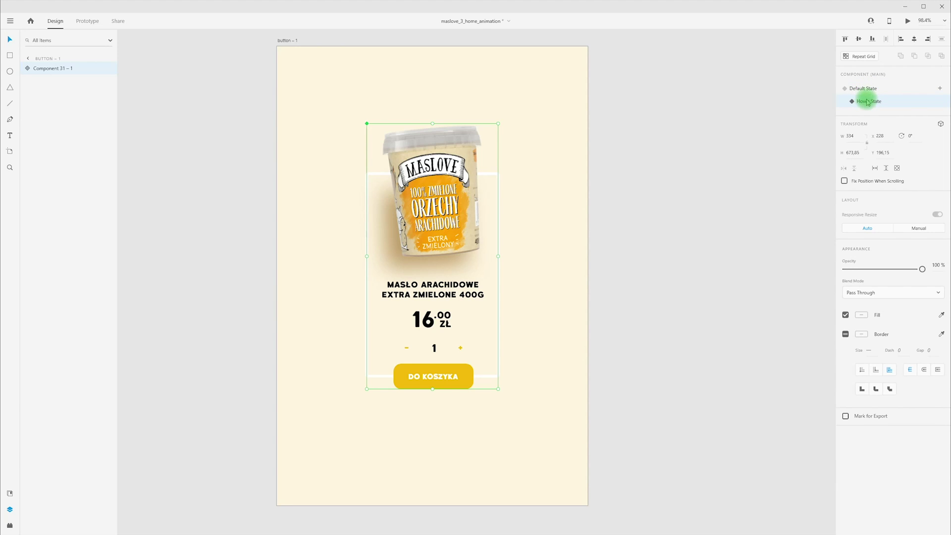
{"action": "left_click", "coordinate": [861, 89]}
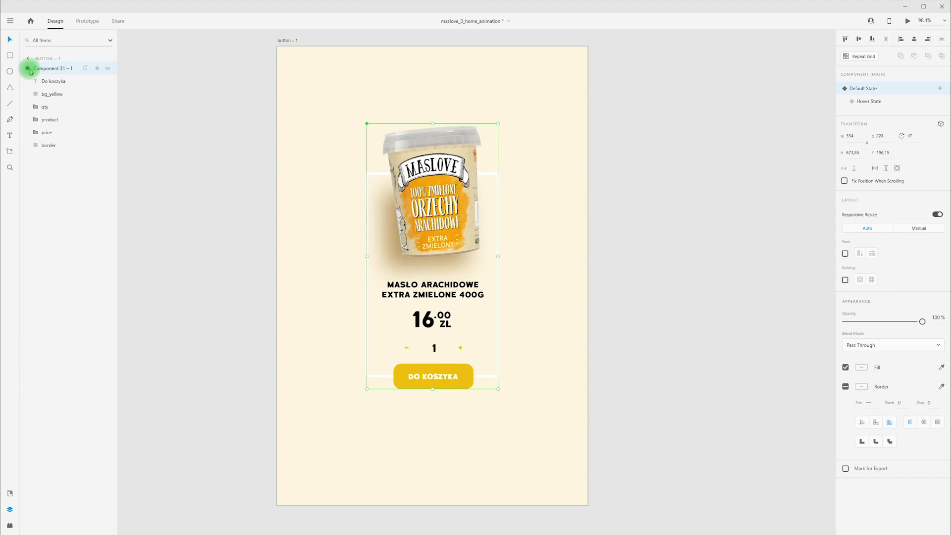
Duplicate the bg_yellow button background and place the copy directly beneath the Do koszyka text layer
{"action": "double_click", "coordinate": [399, 379]}
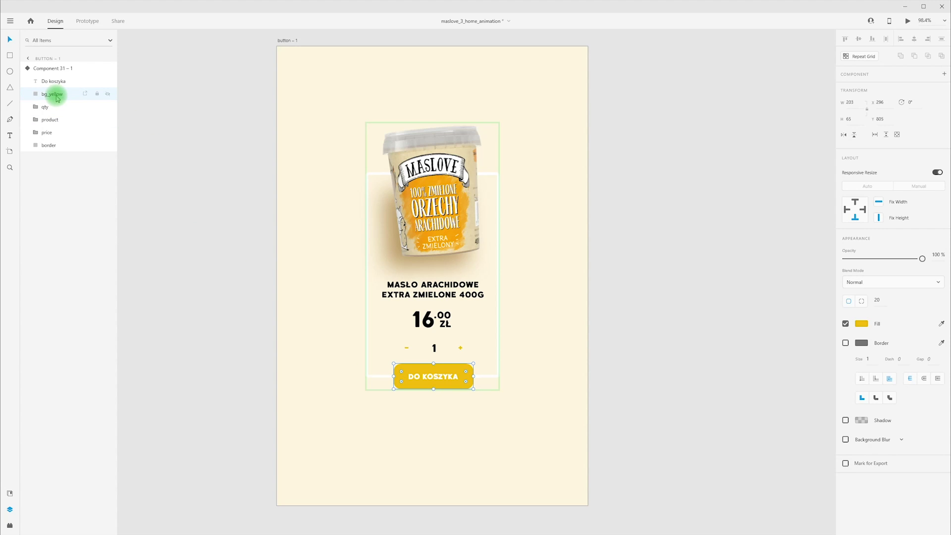
{"action": "key", "text": "ctrl+c"}
{"action": "key", "text": "ctrl+v"}
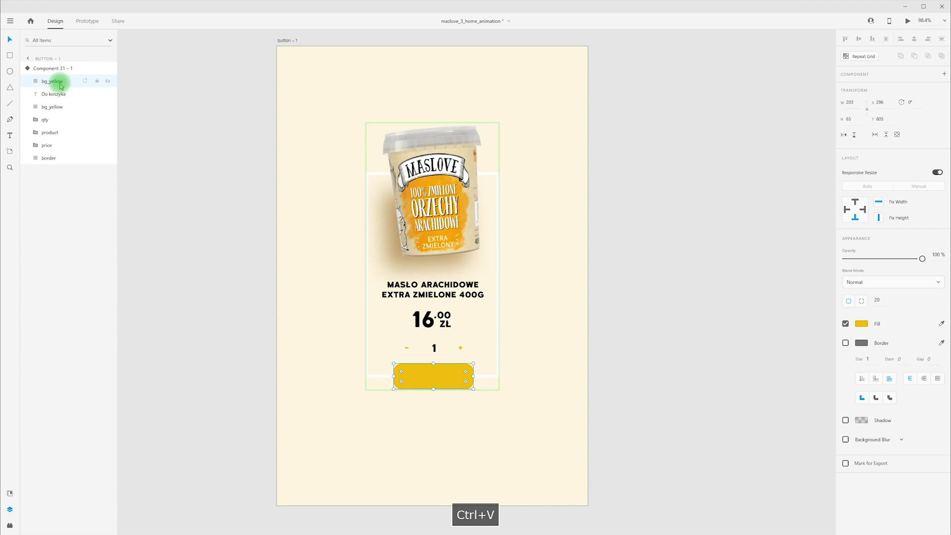
{"action": "key", "text": "ctrl+bracketleft"}
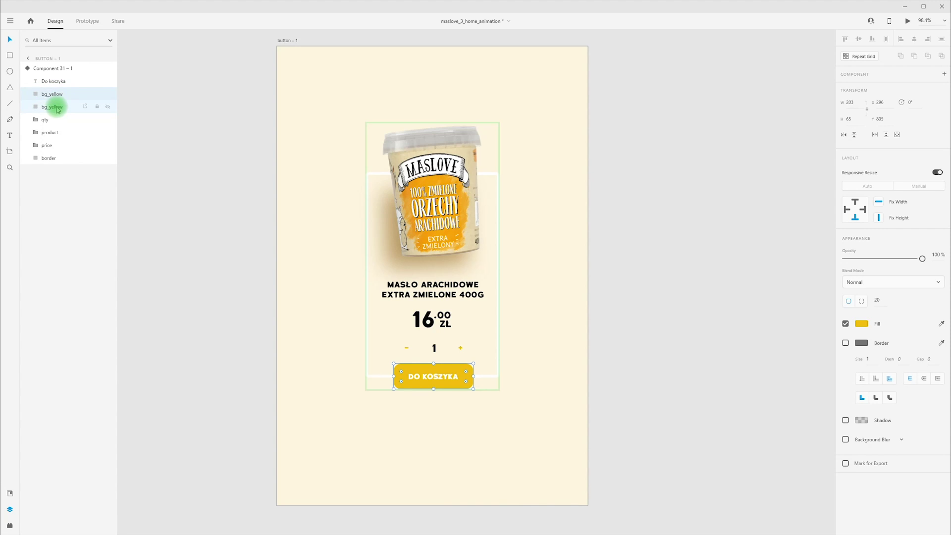
Mask the two bg_yellow shapes with each other using Mask with Shape
{"action": "left_click", "coordinate": [55, 109], "text": "ctrl"}
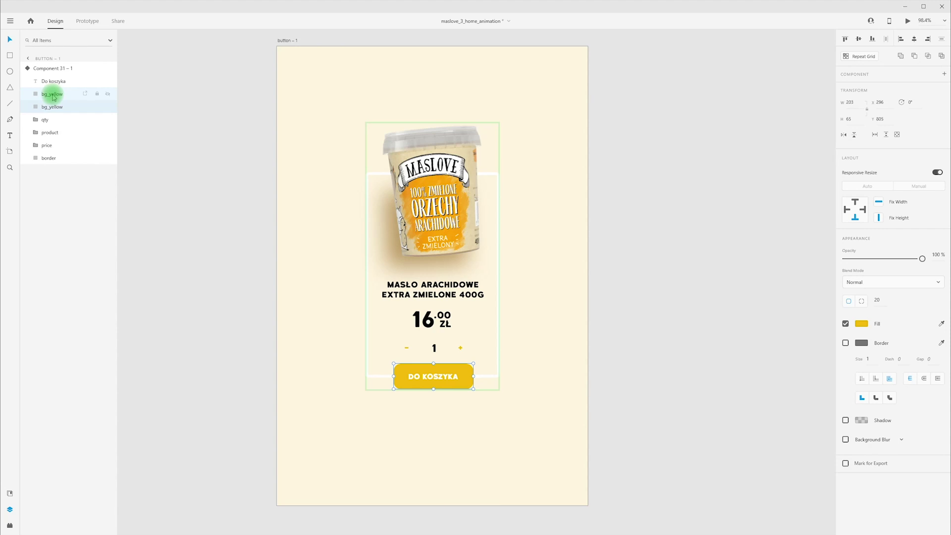
{"action": "right_click", "coordinate": [54, 97]}
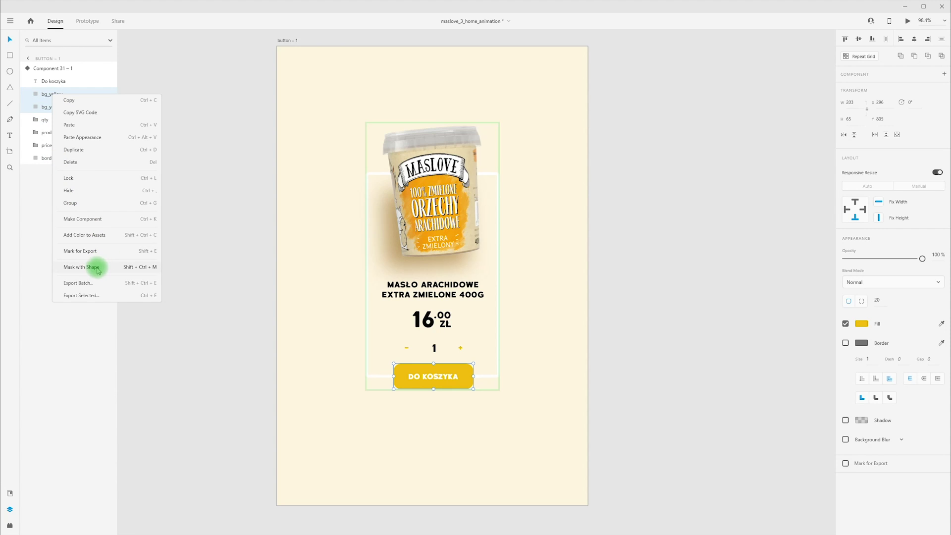
{"action": "left_click", "coordinate": [47, 100]}
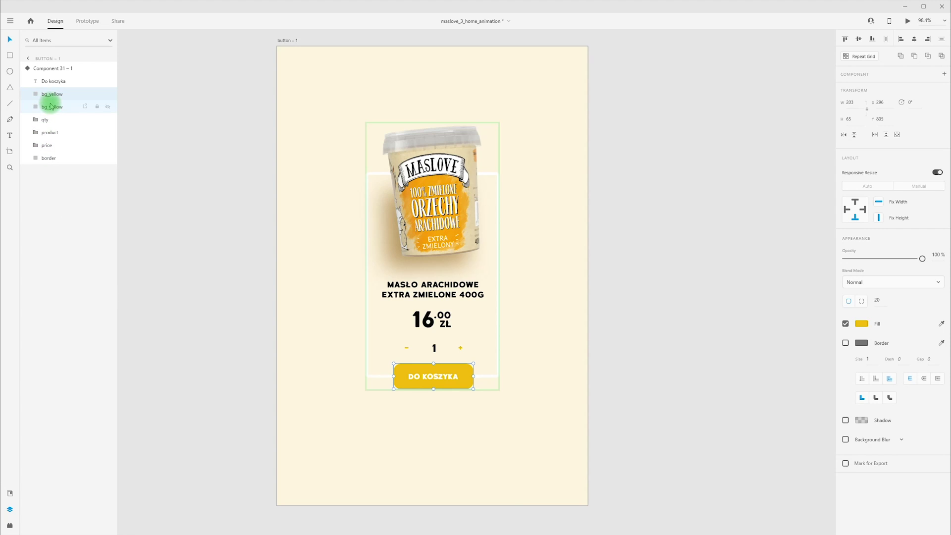
{"action": "key", "text": "ctrl+shift+m"}
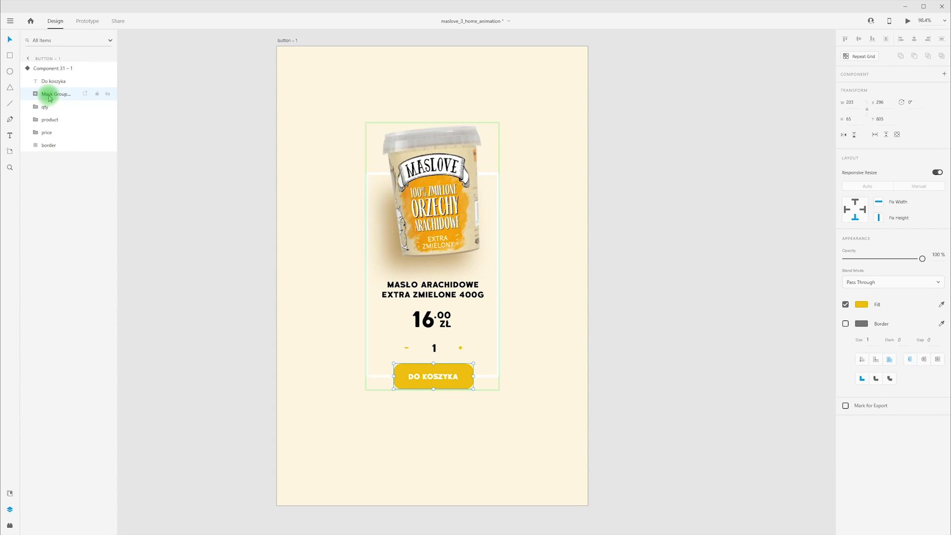
Duplicate bg_yellow inside the mask group and rename the group's lowest shape as mask
{"action": "left_click", "coordinate": [35, 96]}
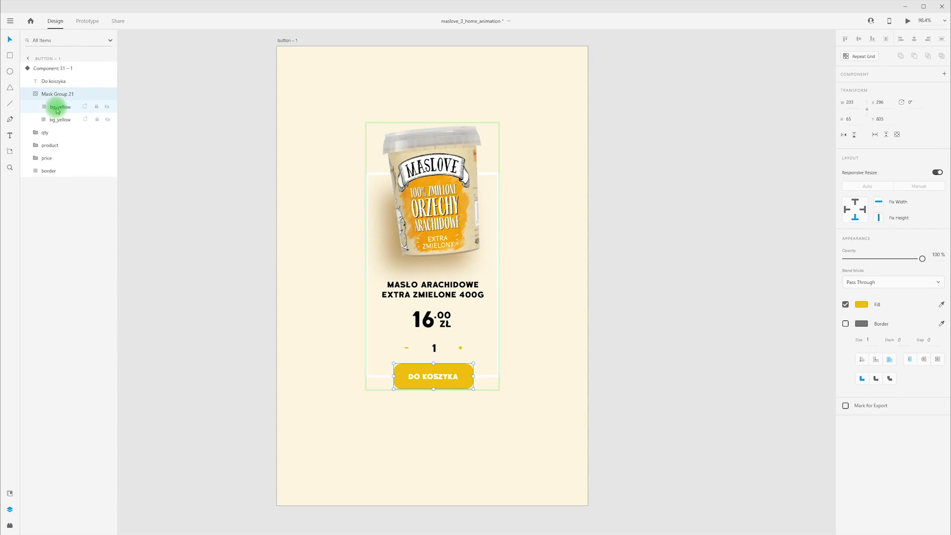
{"action": "left_click", "coordinate": [57, 109]}
{"action": "key", "text": "ctrl+c"}
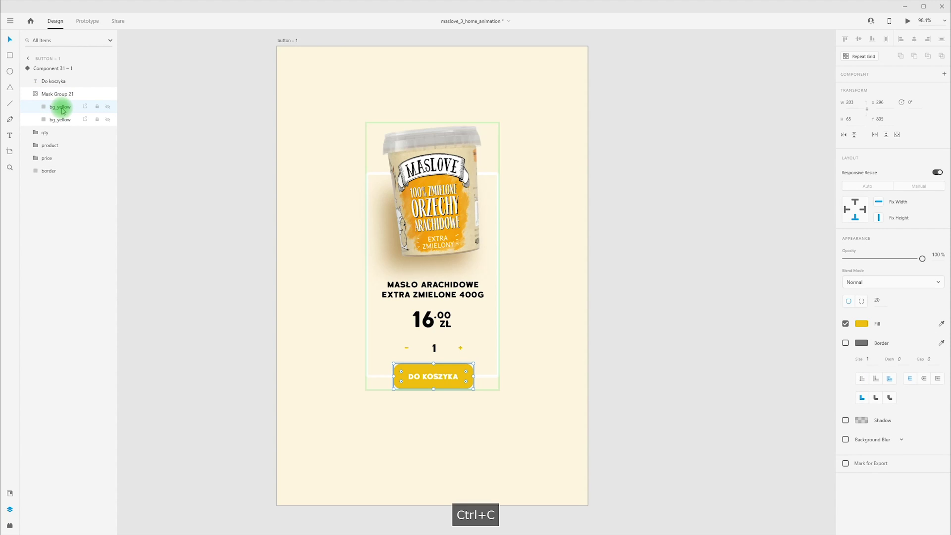
{"action": "key", "text": "ctrl+v"}
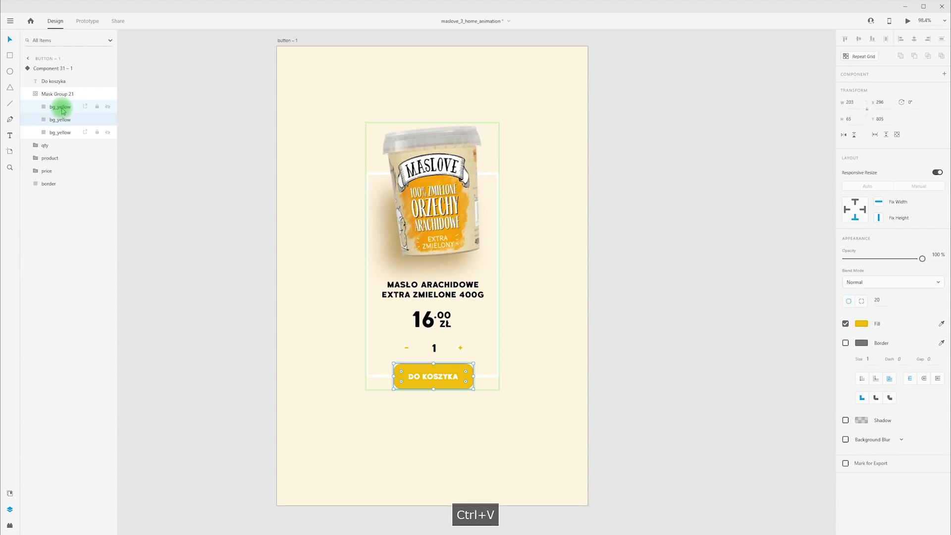
{"action": "left_click_drag", "start_coordinate": [63, 111], "coordinate": [58, 137]}
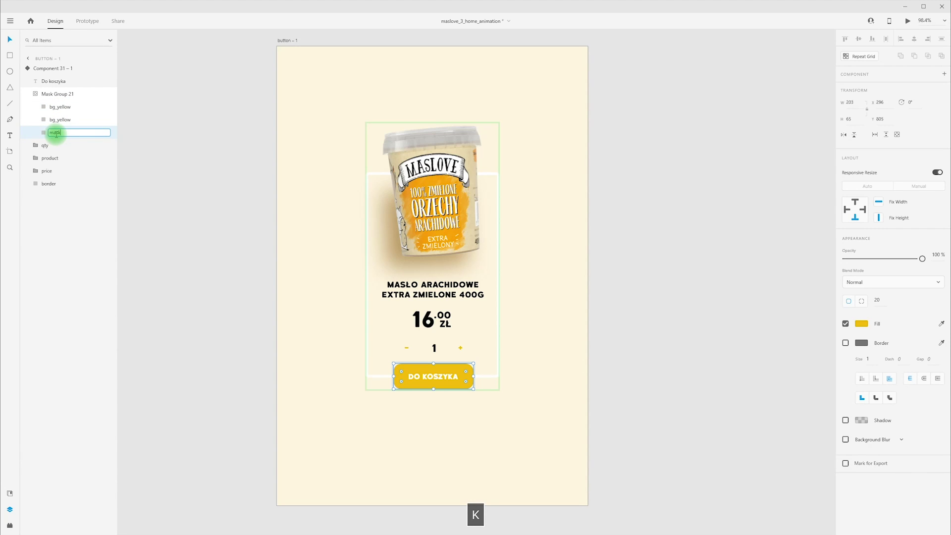
{"action": "key", "text": "Return"}
Fill the middle bg_yellow shape in the mask group with the saved red and rename it bg_red
{"action": "left_click", "coordinate": [64, 121]}
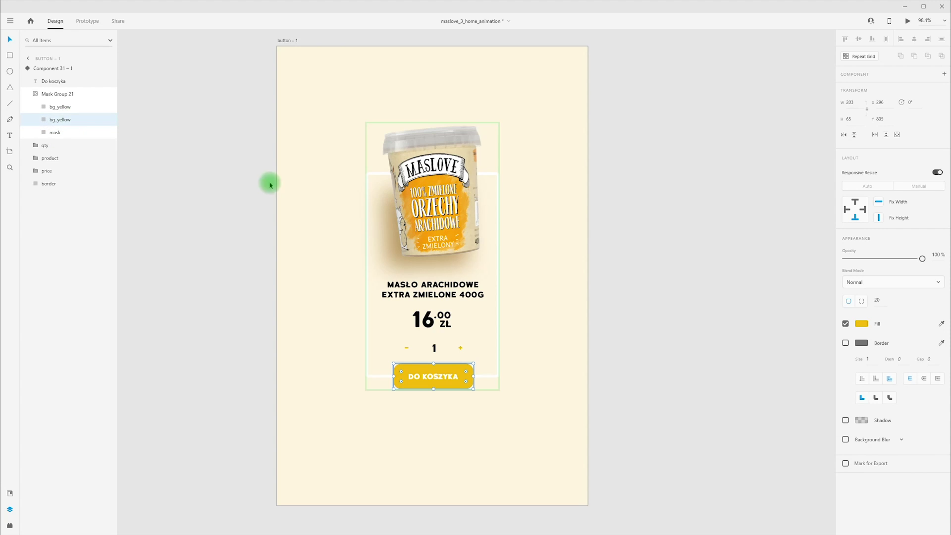
{"action": "left_click", "coordinate": [862, 326]}
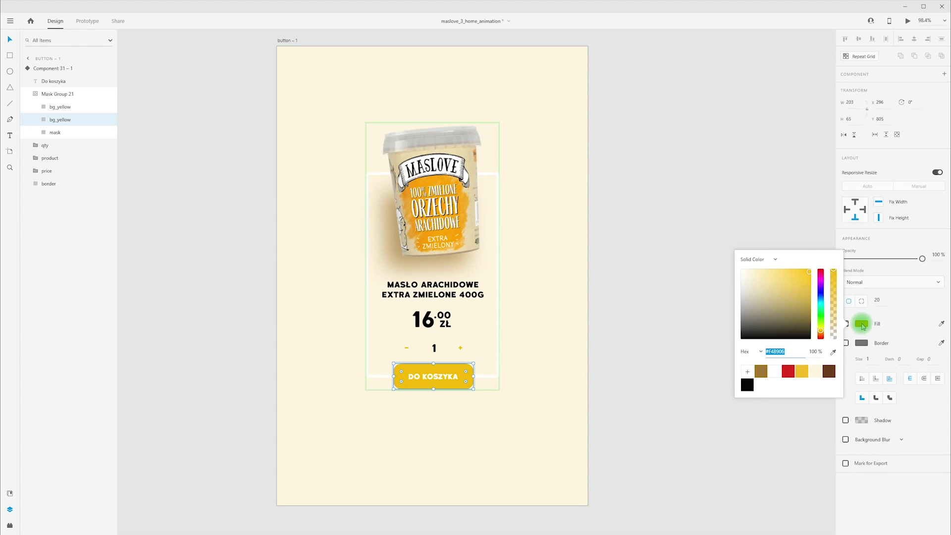
{"action": "left_click", "coordinate": [788, 372]}
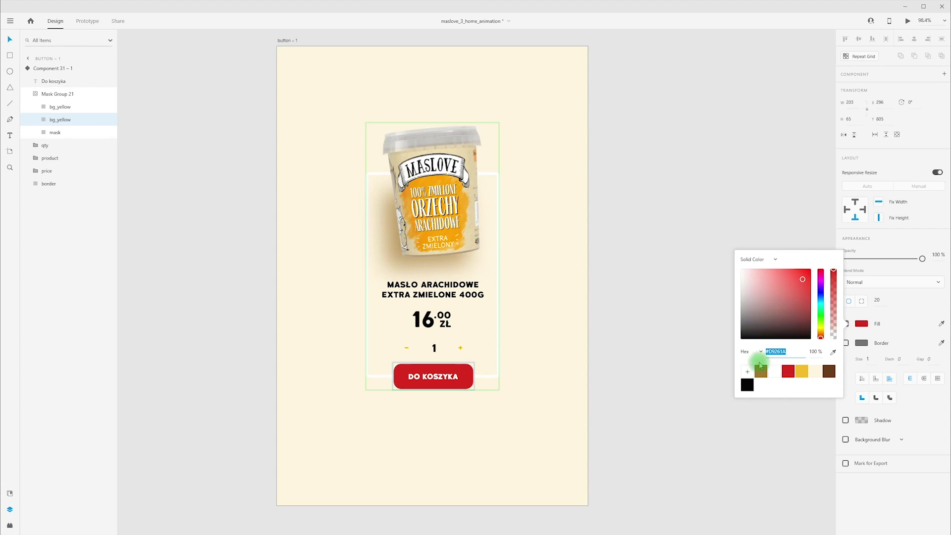
{"action": "left_click", "coordinate": [60, 120]}
{"action": "left_click_drag", "start_coordinate": [59, 122], "coordinate": [91, 121]}
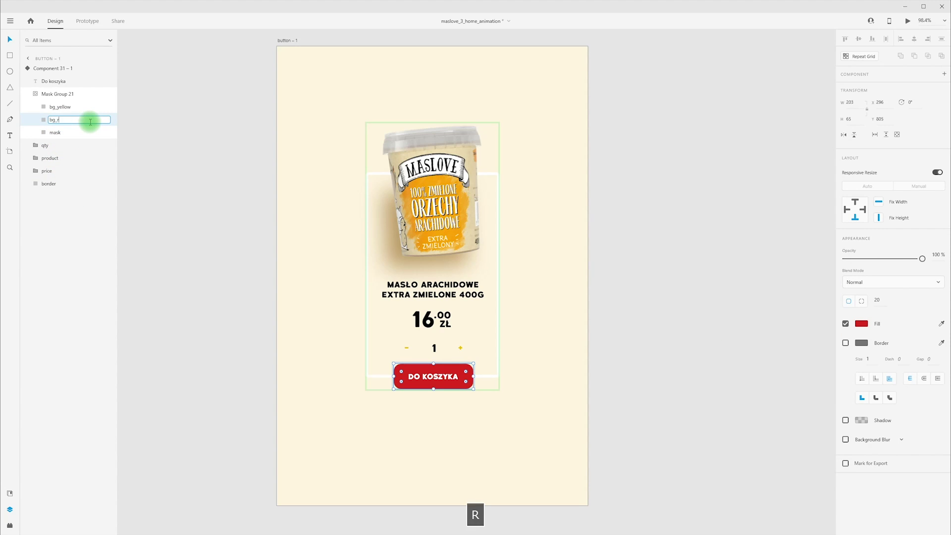
{"action": "type", "text": "red"}
{"action": "key", "text": "Return"}
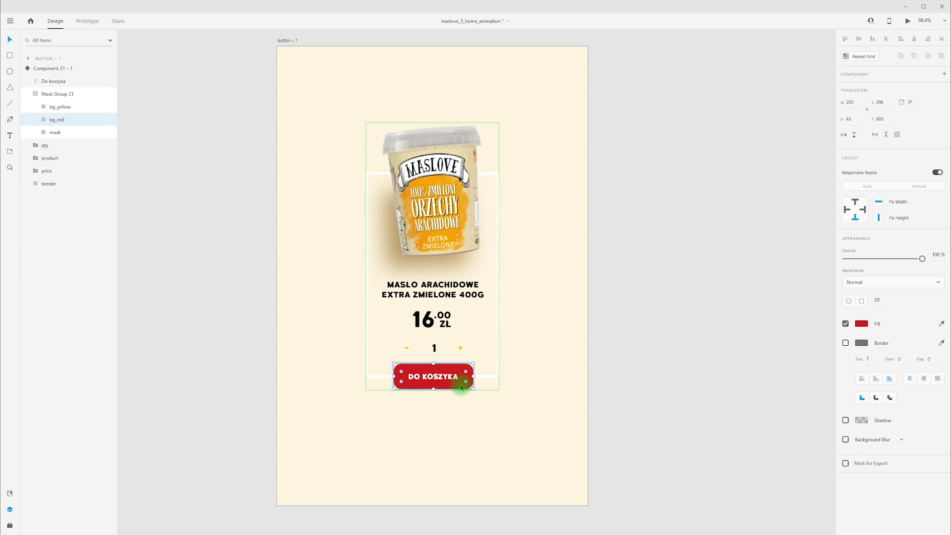
Narrow bg_red to about 39 px wide and tuck it past the left edge of the button mask
{"action": "left_click_drag", "start_coordinate": [461, 387], "coordinate": [390, 385]}
{"action": "key", "text": "ctrl+z"}
{"action": "left_click", "coordinate": [394, 437]}
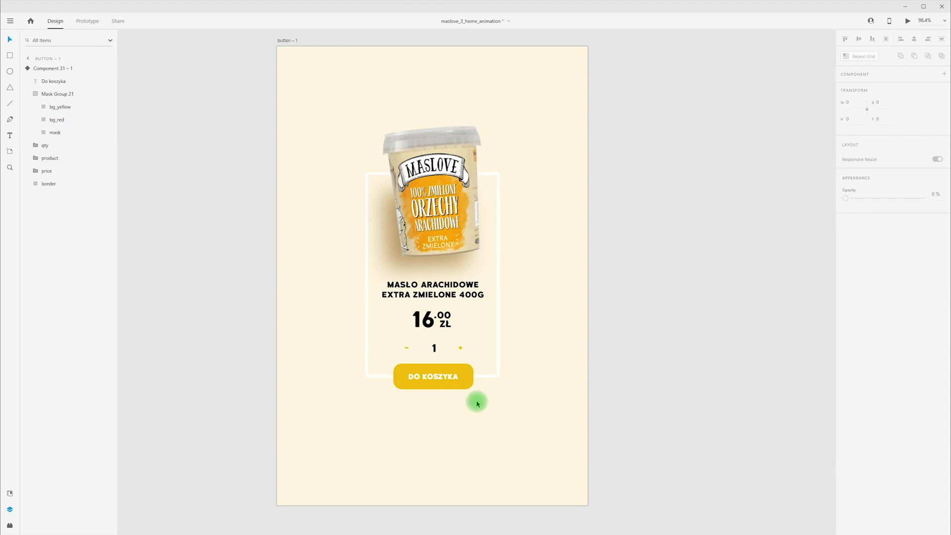
In the component's Hover State, move and widen bg_red to cover the whole Do koszyka button, and return to the Default State
{"action": "left_click", "coordinate": [459, 375]}
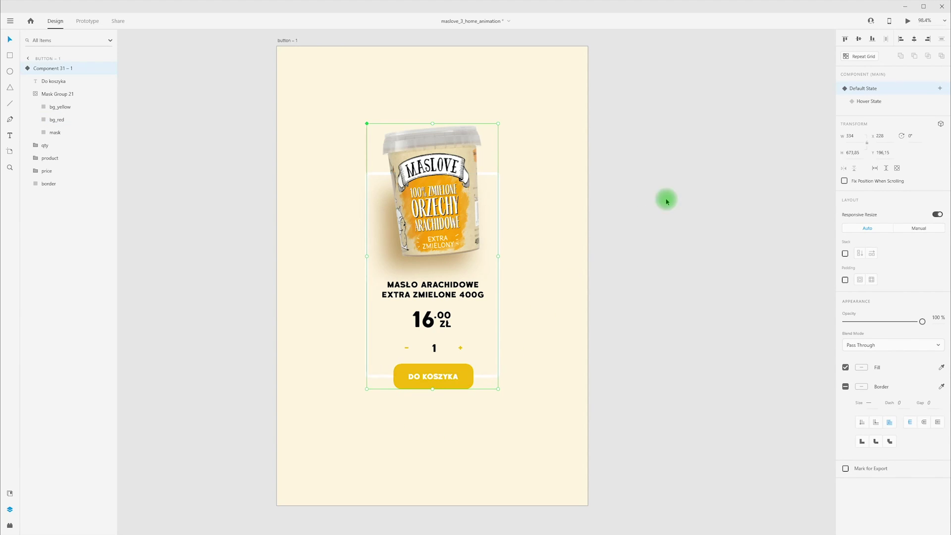
{"action": "left_click", "coordinate": [874, 102]}
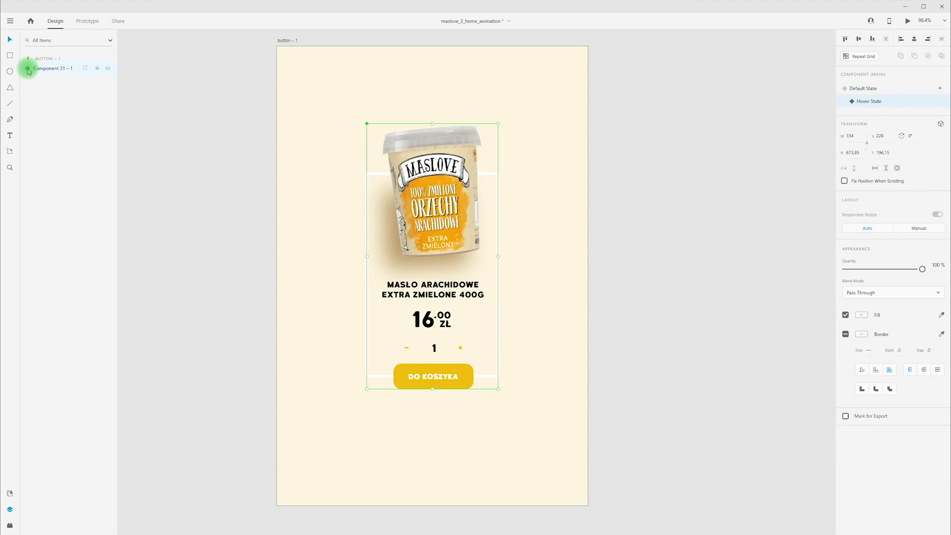
{"action": "left_click", "coordinate": [36, 94]}
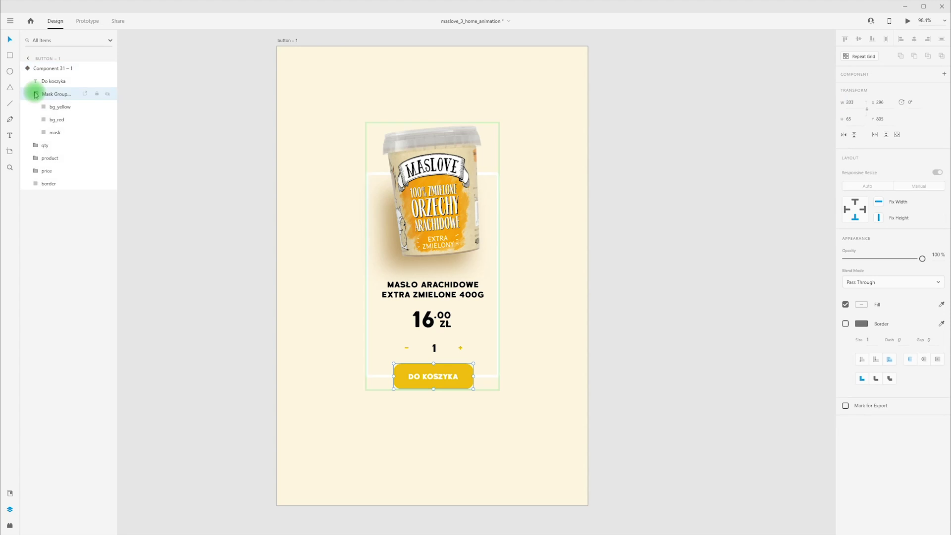
{"action": "left_click", "coordinate": [63, 122]}
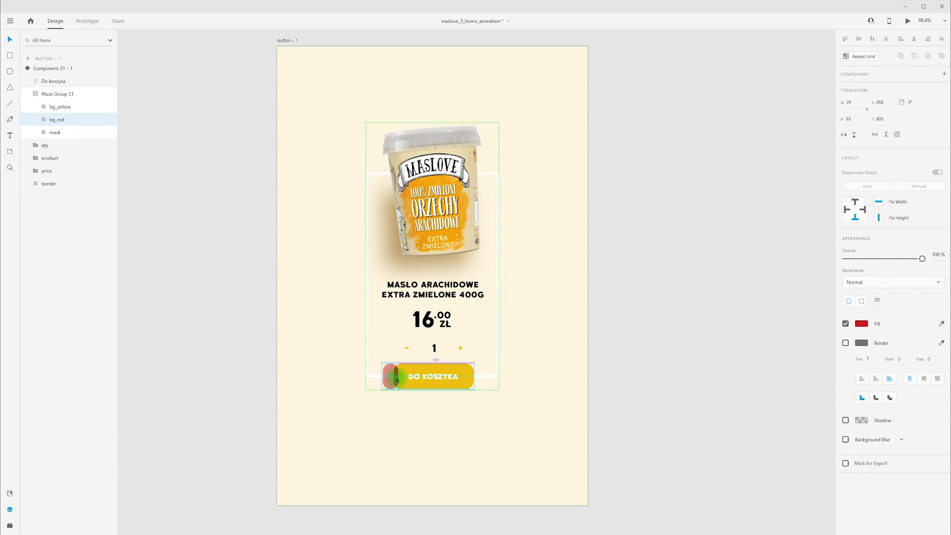
{"action": "left_click_drag", "start_coordinate": [397, 380], "coordinate": [473, 380]}
{"action": "left_click", "coordinate": [531, 314]}
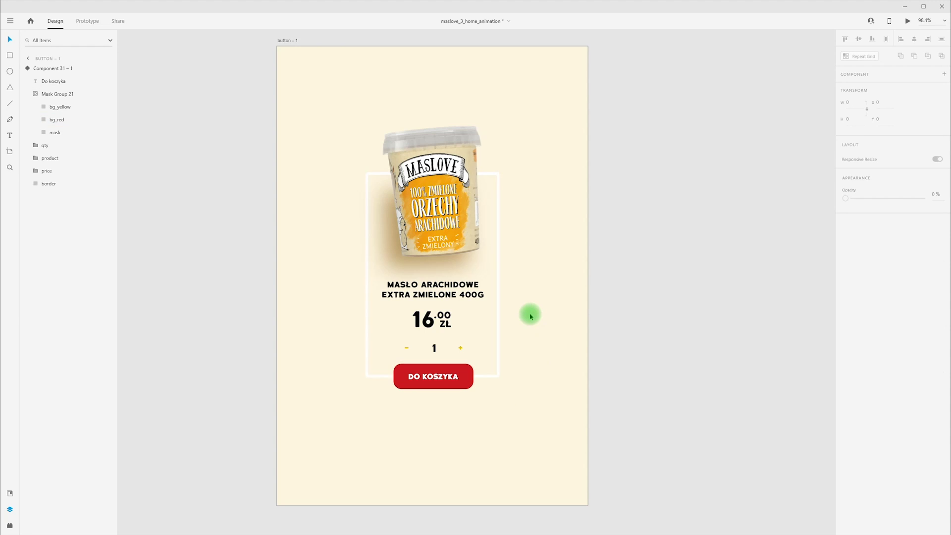
{"action": "left_click", "coordinate": [455, 210]}
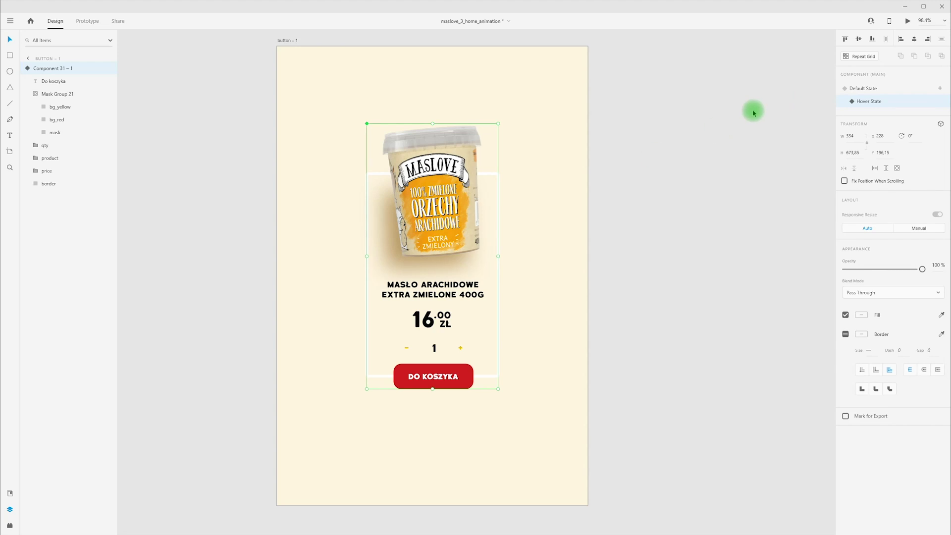
{"action": "left_click", "coordinate": [867, 93]}
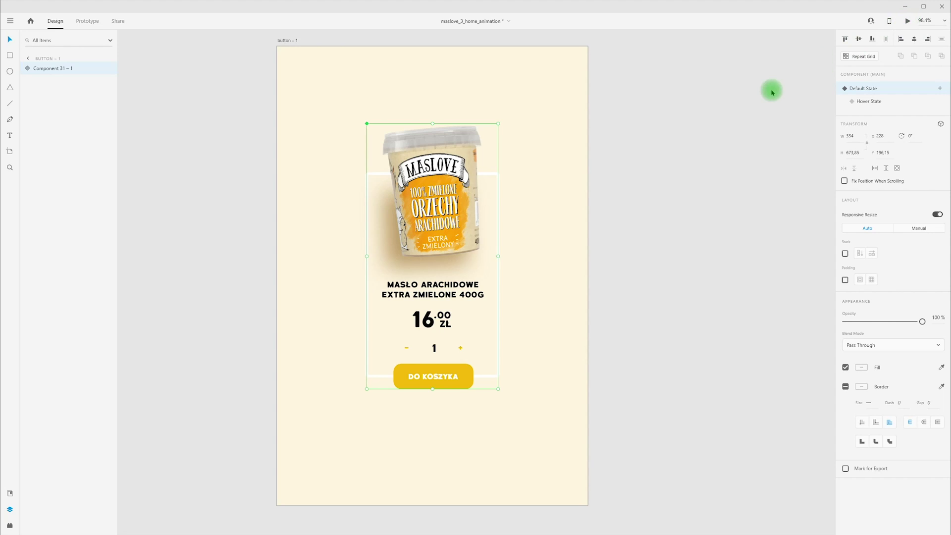
Preview the Do koszyka button's hover animation on the product card, and close the preview
{"action": "key", "text": "ctrl+Return"}
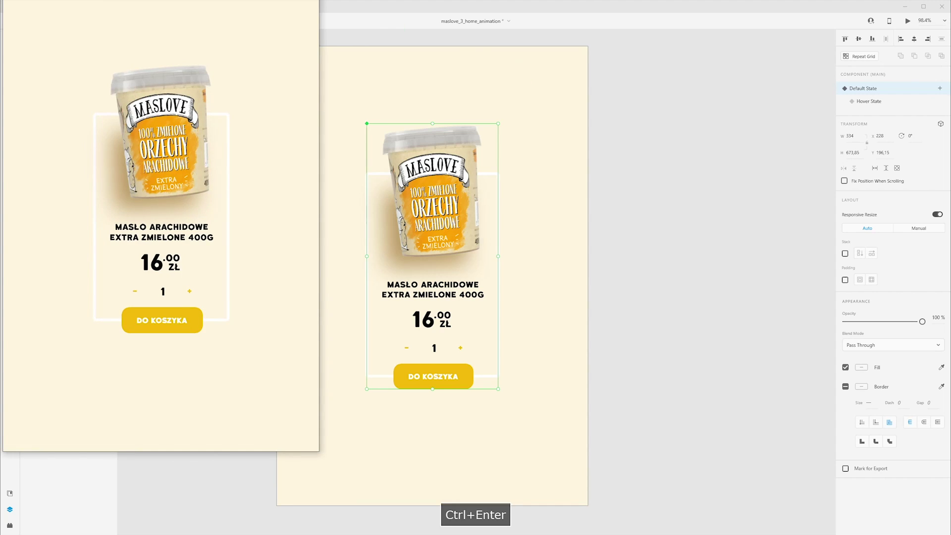
{"action": "left_click_drag", "start_coordinate": [233, 5], "coordinate": [508, 42]}
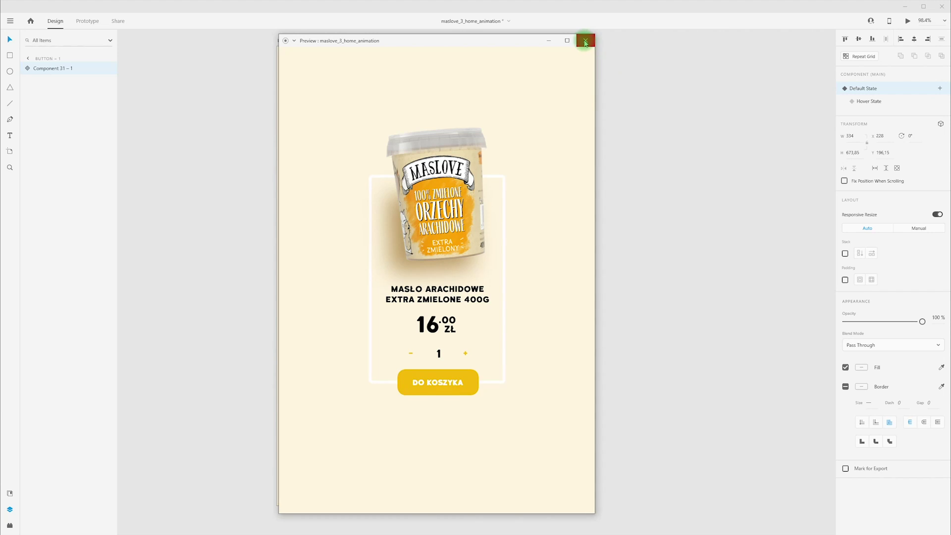
{"action": "left_click", "coordinate": [585, 42]}
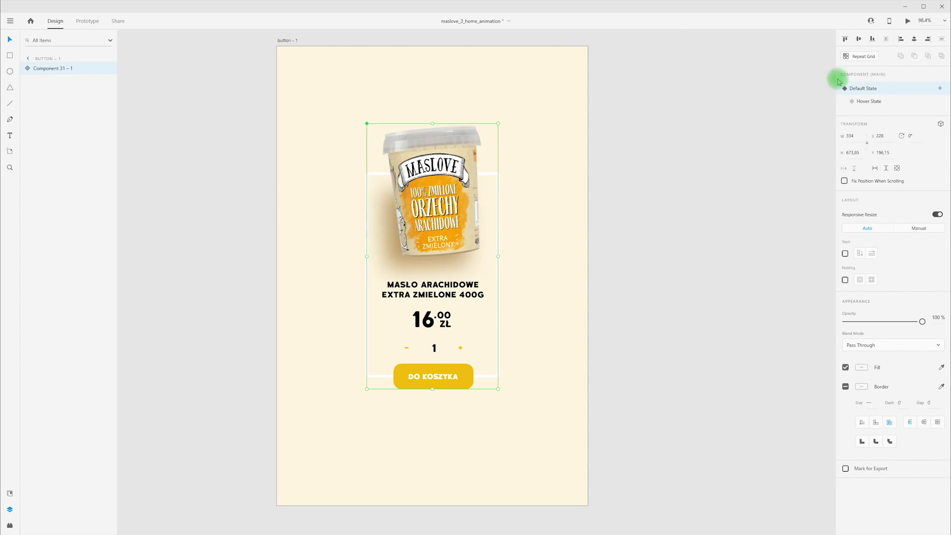
In the component's Hover State, turn off the border layer's border, fill it with the saved yellow, and return to the Default State
{"action": "left_click", "coordinate": [873, 102]}
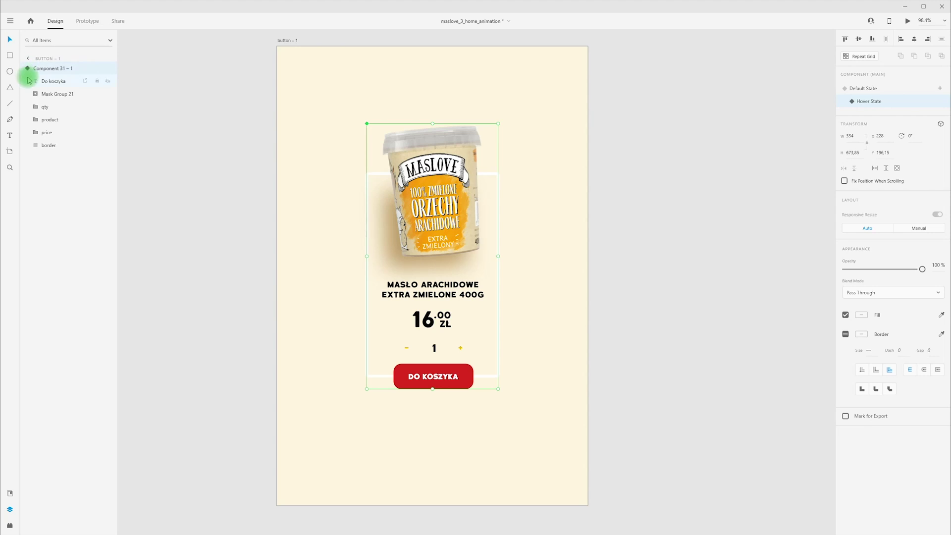
{"action": "left_click", "coordinate": [53, 146]}
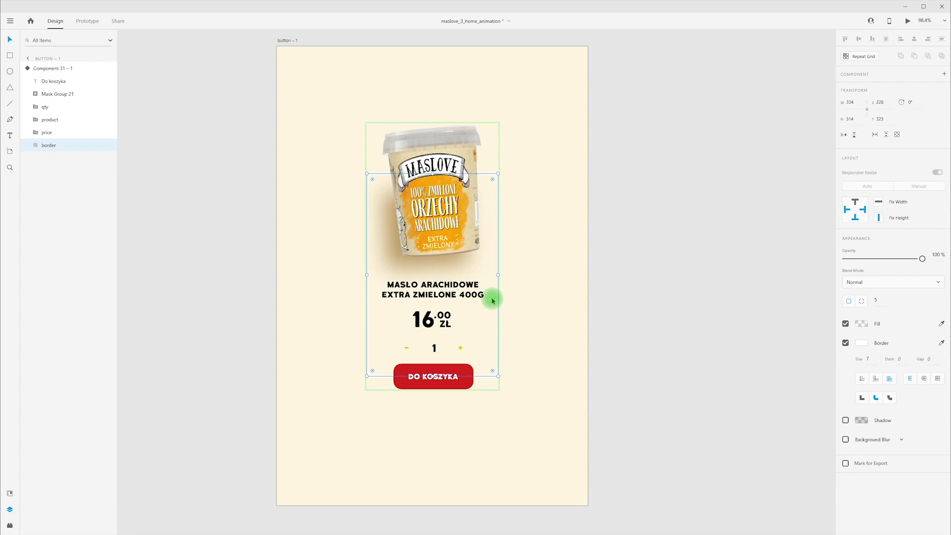
{"action": "left_click", "coordinate": [845, 343]}
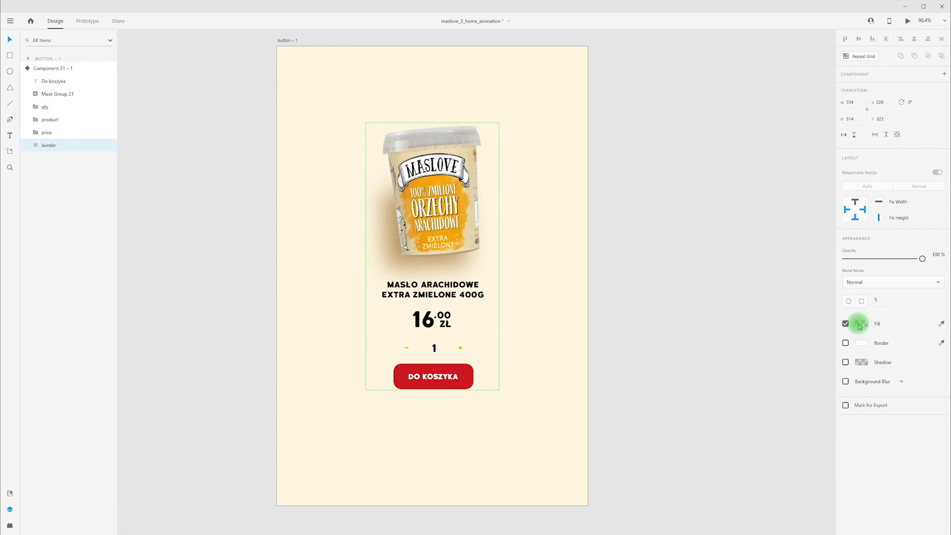
{"action": "left_click", "coordinate": [863, 325]}
{"action": "left_click", "coordinate": [803, 371]}
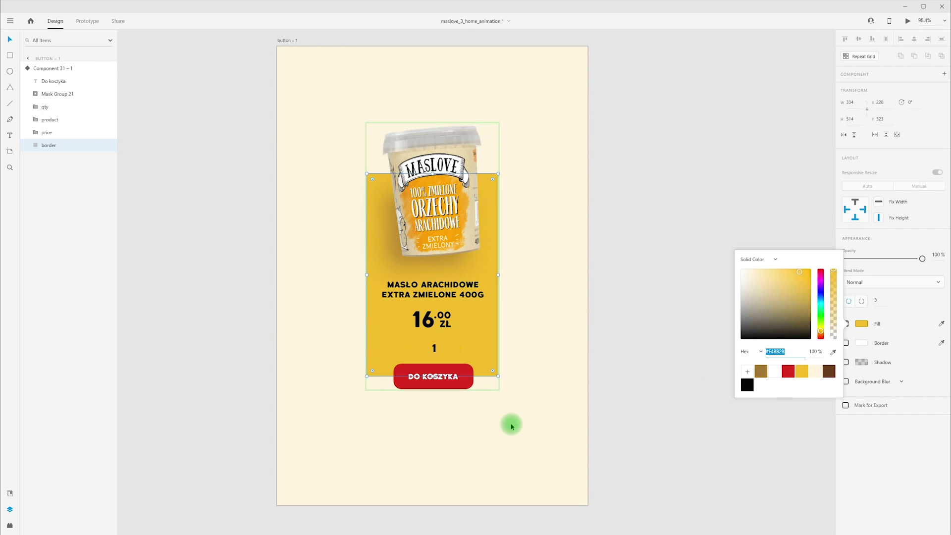
{"action": "key", "text": "Escape"}
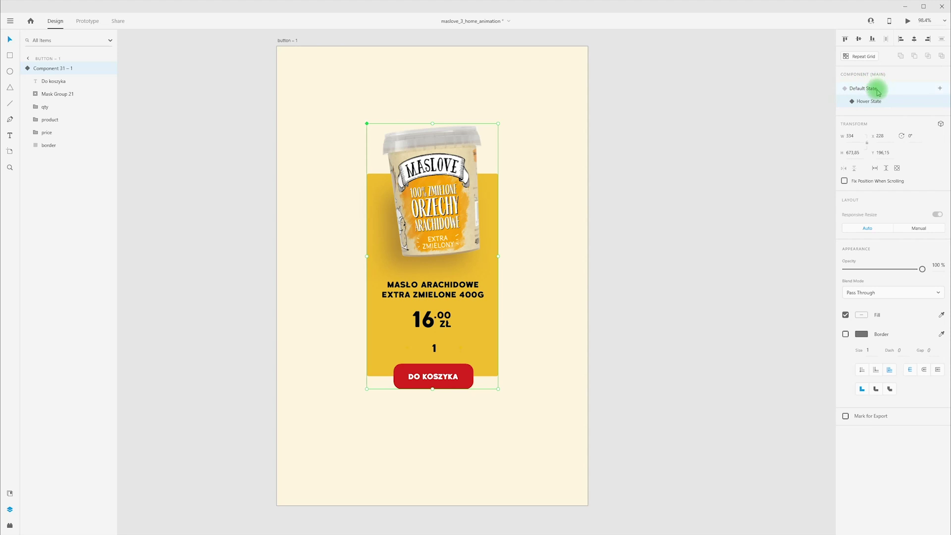
{"action": "left_click", "coordinate": [877, 91]}
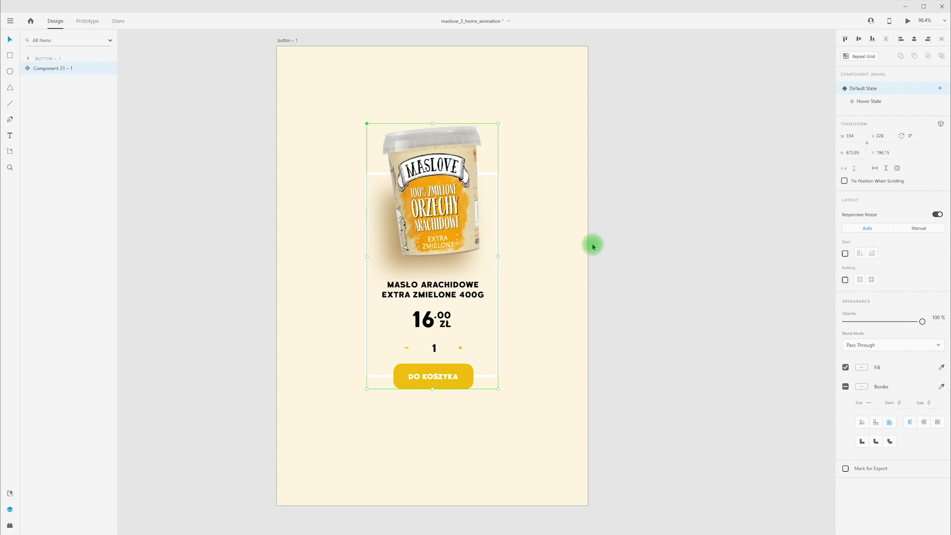
Preview how the card's yellow background animates on hover, and close the preview
{"action": "key", "text": "ctrl+Return"}
{"action": "left_click_drag", "start_coordinate": [178, 8], "coordinate": [460, 53]}
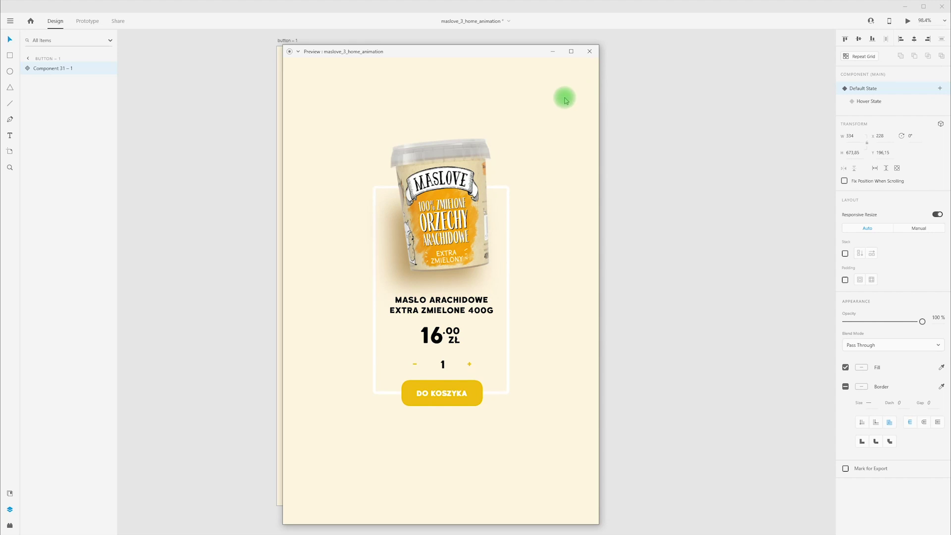
{"action": "left_click", "coordinate": [589, 52]}
In the Hover State, fill the minus and plus icons of the qty group with the saved white
{"action": "left_click", "coordinate": [880, 105]}
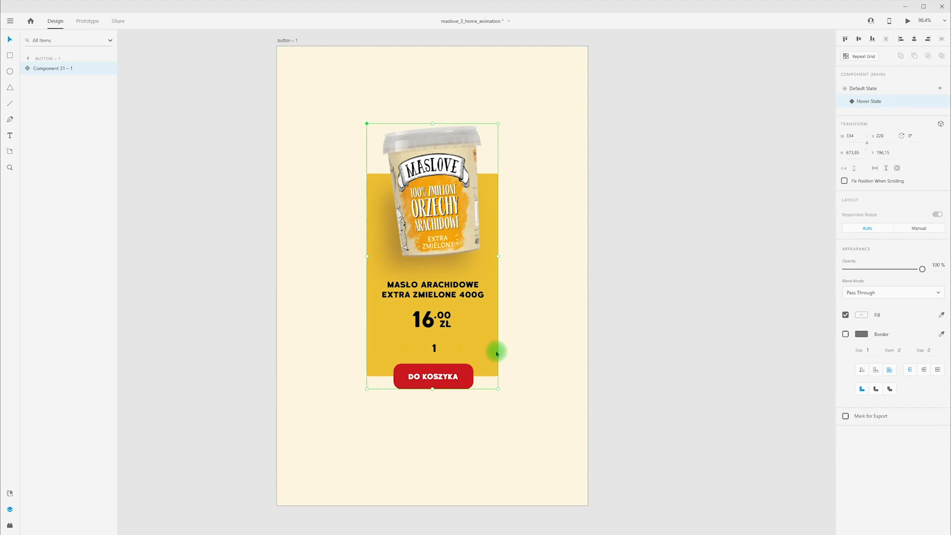
{"action": "double_click", "coordinate": [433, 350]}
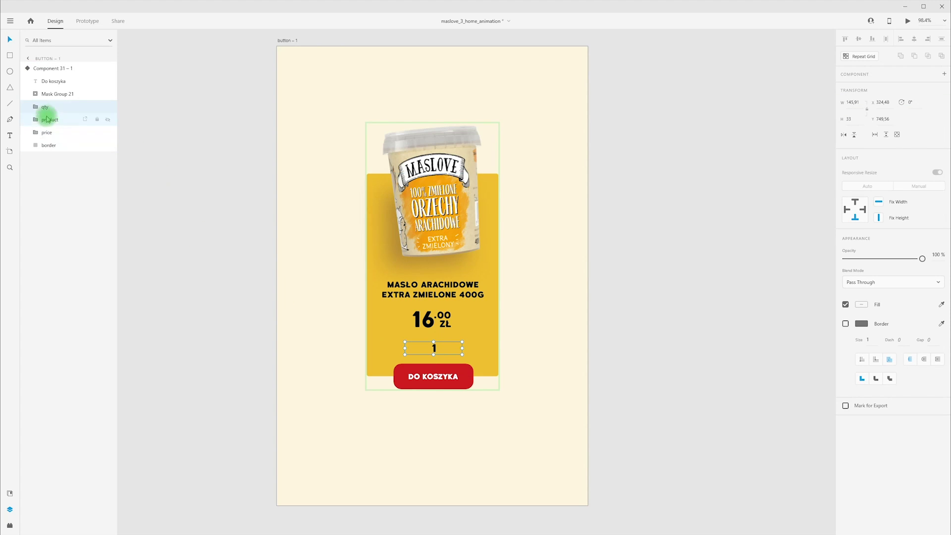
{"action": "left_click", "coordinate": [54, 138]}
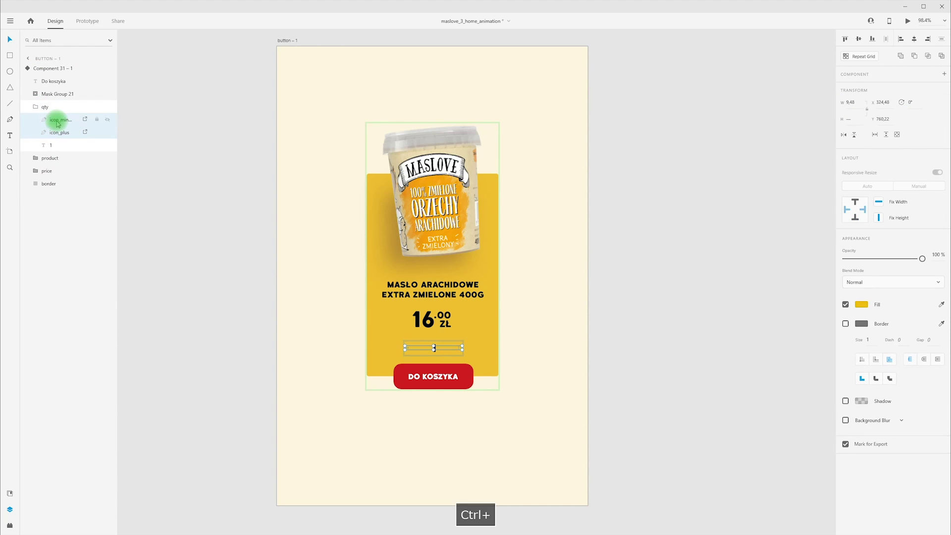
{"action": "left_click", "coordinate": [863, 305]}
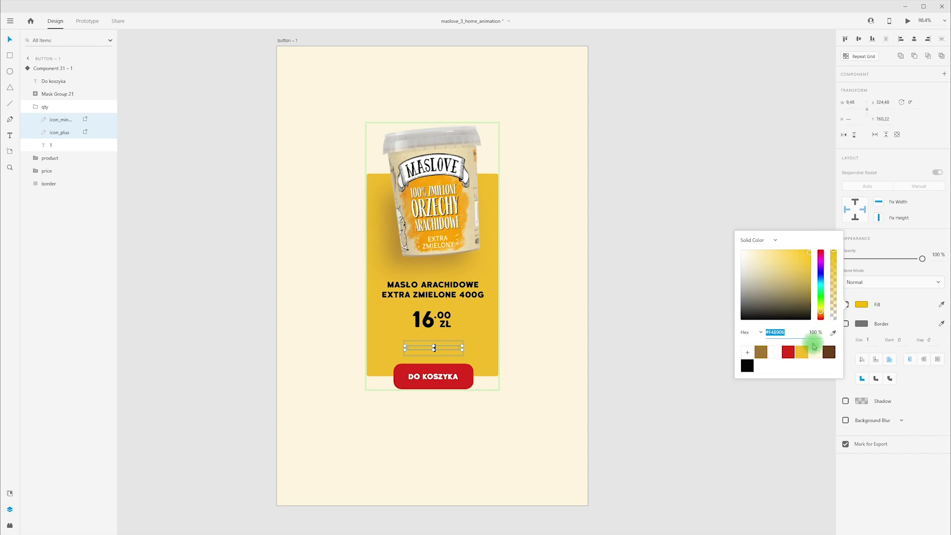
{"action": "left_click", "coordinate": [775, 352]}
{"action": "left_click", "coordinate": [520, 363]}
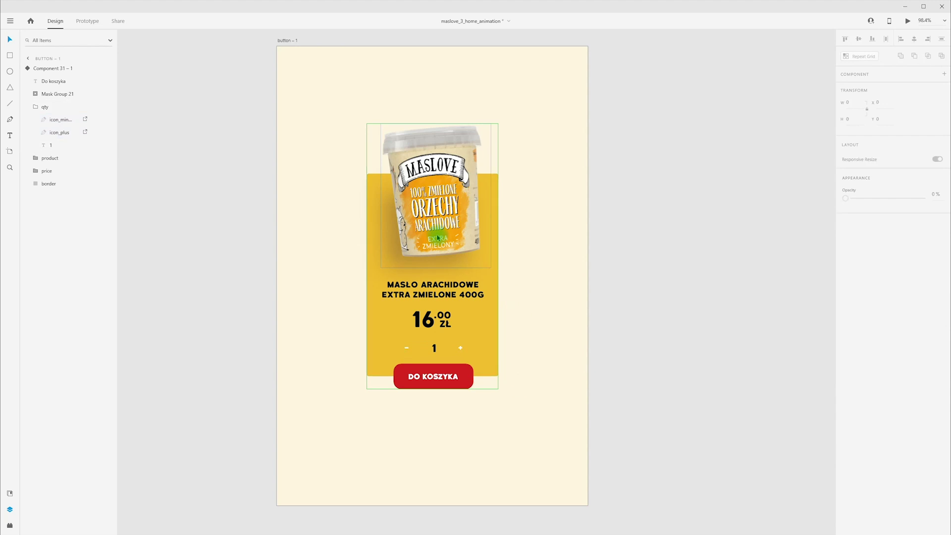
In the Hover State, move the product image down to about Y 217, and return to the Default State
{"action": "left_click", "coordinate": [441, 226]}
{"action": "double_click", "coordinate": [441, 227]}
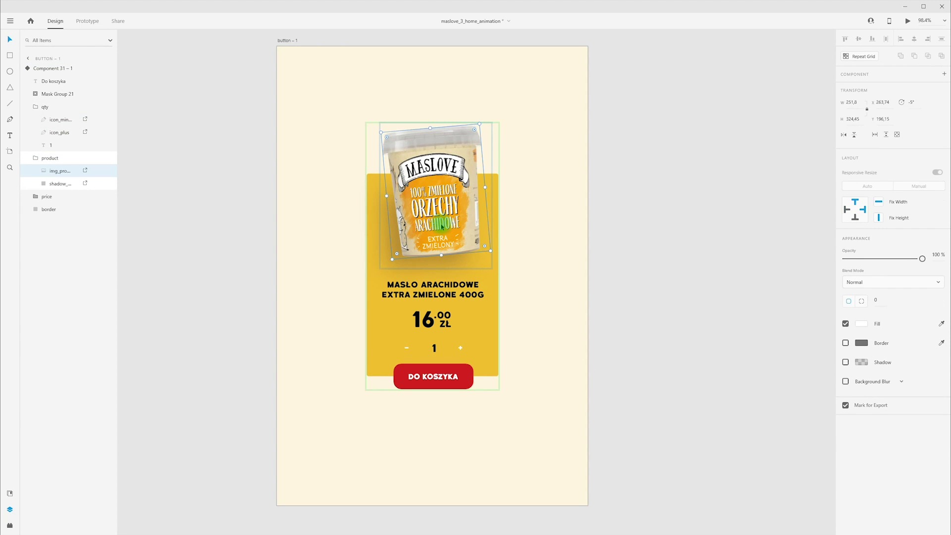
{"action": "left_click_drag", "start_coordinate": [453, 220], "coordinate": [454, 229]}
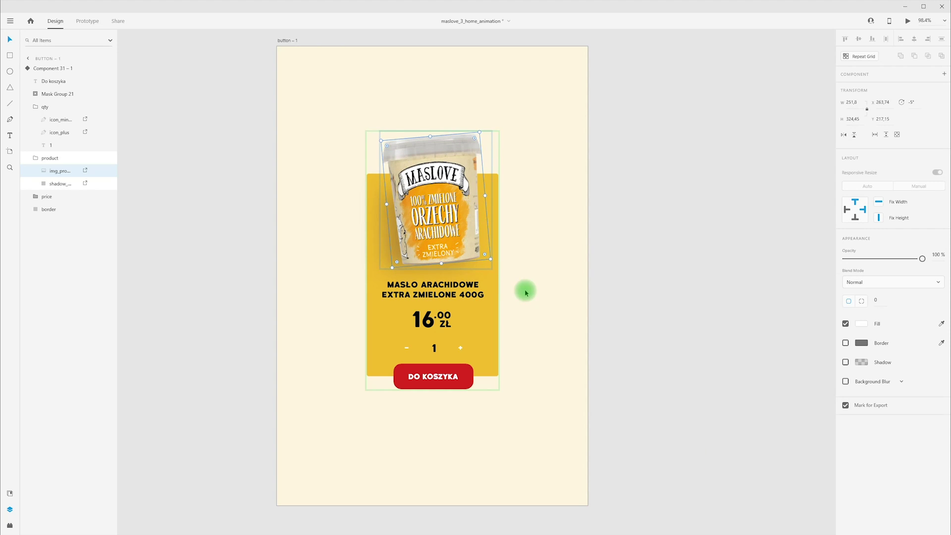
{"action": "left_click", "coordinate": [539, 283]}
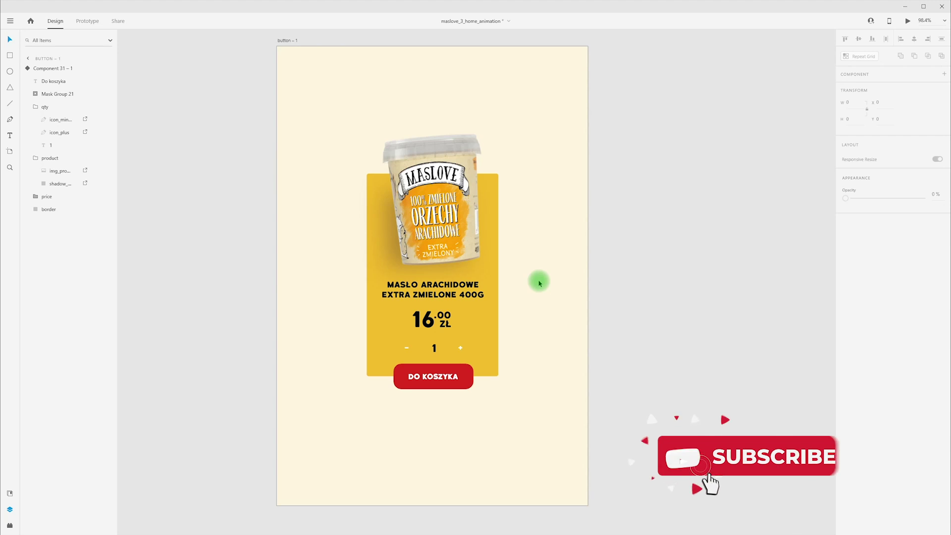
{"action": "left_click", "coordinate": [470, 263]}
{"action": "left_click", "coordinate": [884, 105]}
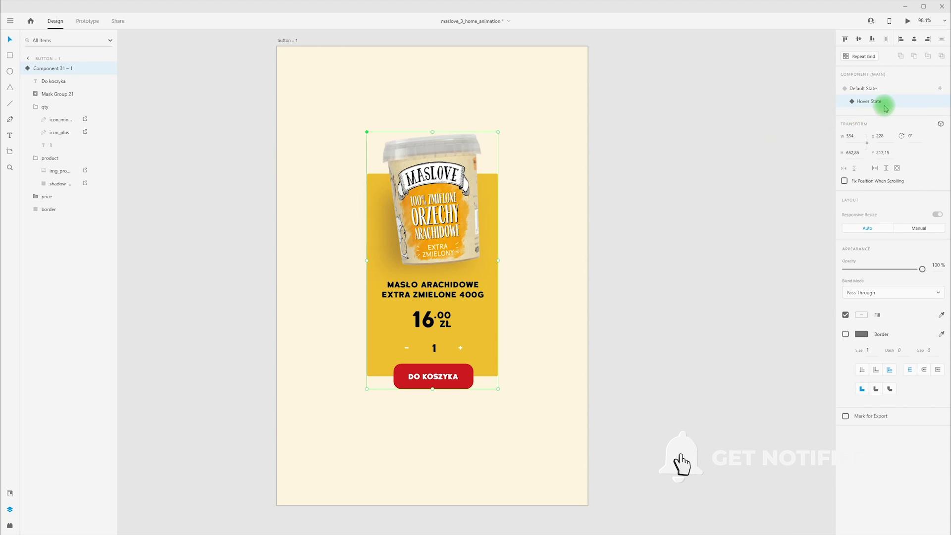
{"action": "left_click", "coordinate": [844, 108]}
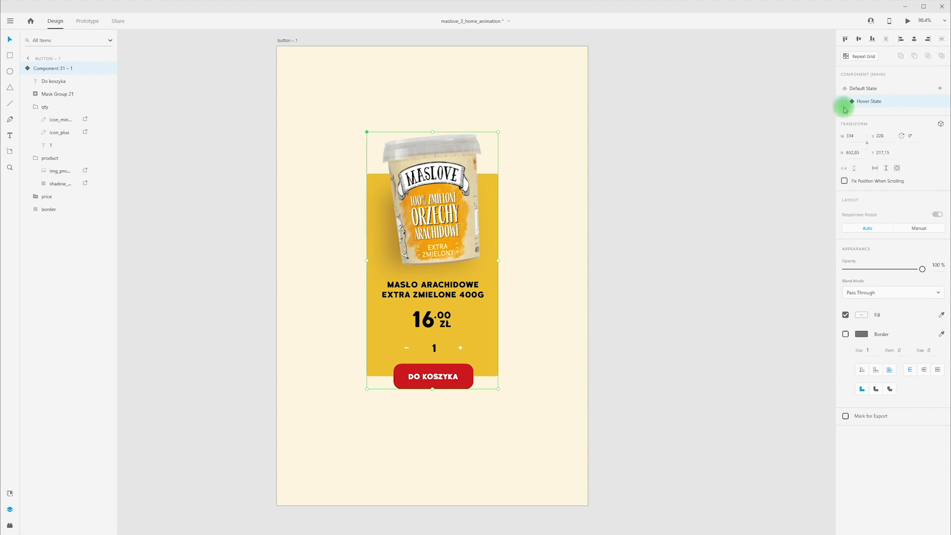
{"action": "left_click", "coordinate": [876, 89]}
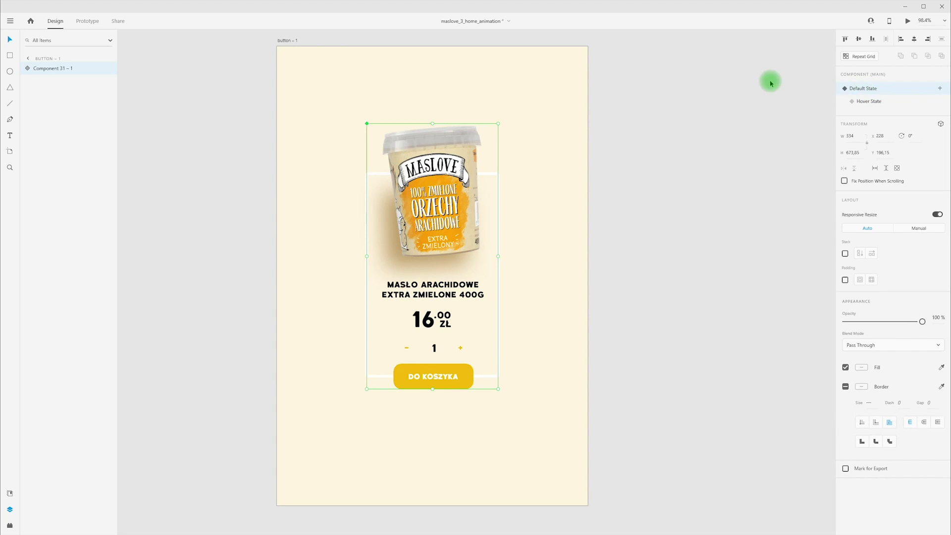
Preview the complete card hover effect with the shifted product image and white icons, and close the preview
{"action": "key", "text": "ctrl+Return"}
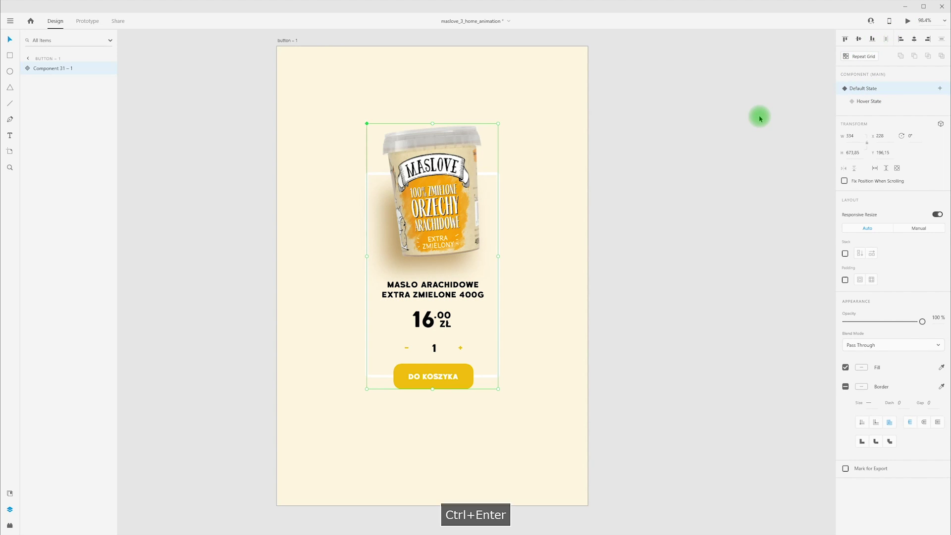
{"action": "left_click_drag", "start_coordinate": [365, 3], "coordinate": [467, 47]}
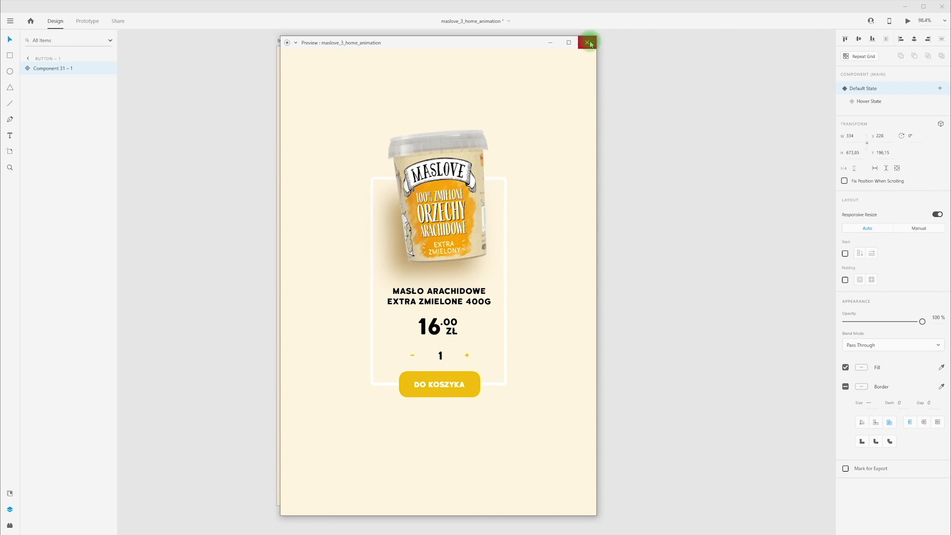
{"action": "left_click", "coordinate": [590, 44]}
{"action": "left_click", "coordinate": [618, 99]}
{"action": "left_click", "coordinate": [434, 198]}
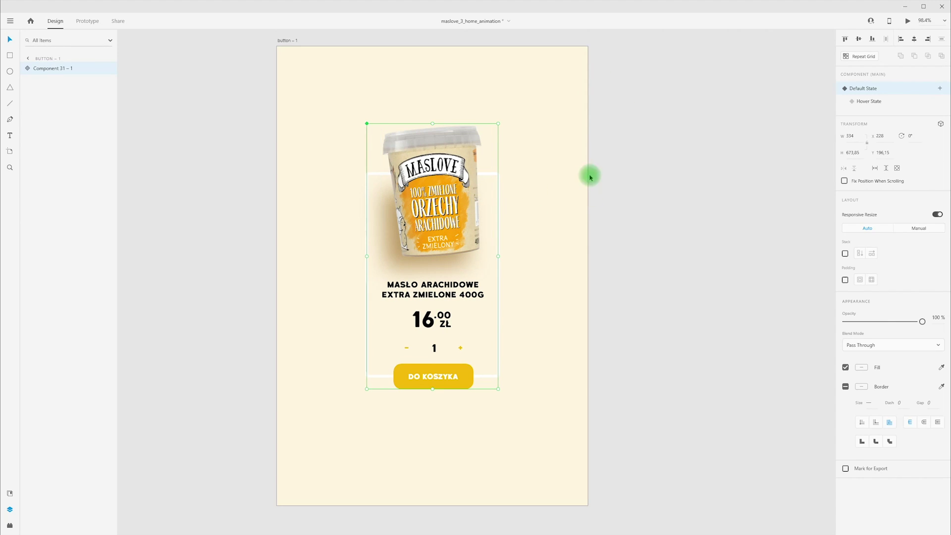
{"action": "mouse_move", "coordinate": [446, 213]}
{"action": "left_mouse_down"}
{"action": "mouse_move", "coordinate": [367, 204]}
{"action": "mouse_move", "coordinate": [439, 211]}
{"action": "left_mouse_up"}
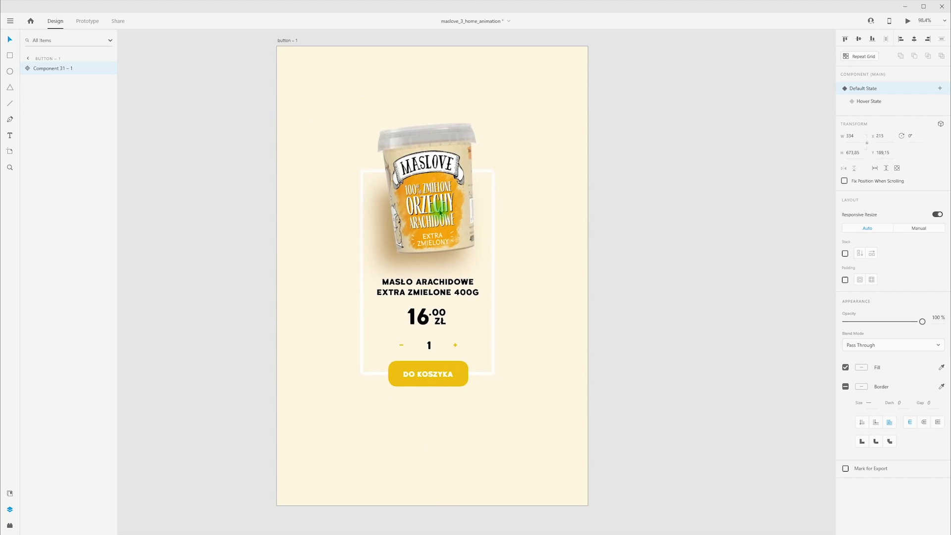
{"action": "key", "text": "ctrl+z"}
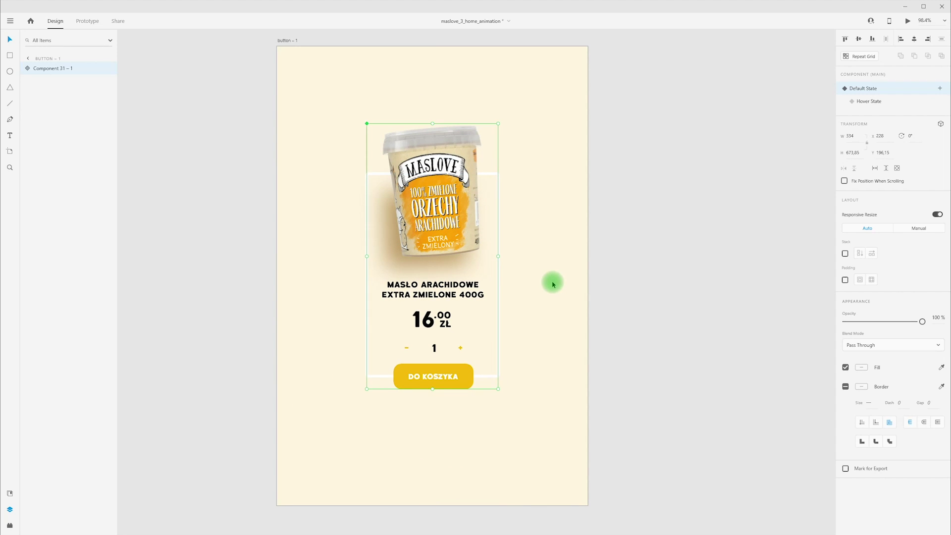
{"action": "left_click", "coordinate": [553, 284]}
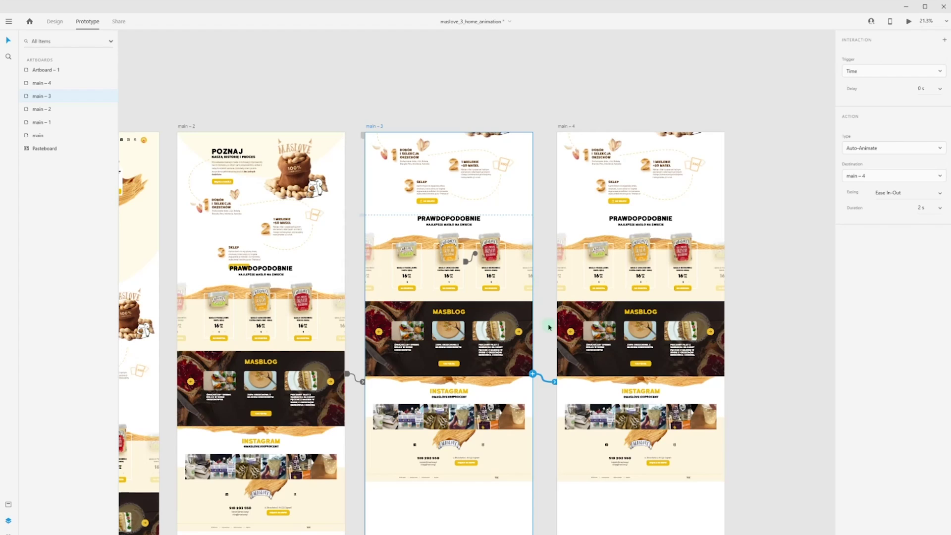
Move the contents of the main – 4 artboard up so the PRAWDOPODOBNIE product section starts at its upper edge
{"action": "left_click_drag", "start_coordinate": [556, 499], "coordinate": [561, 156]}
{"action": "left_click", "coordinate": [678, 234]}
{"action": "left_click", "coordinate": [677, 234]}
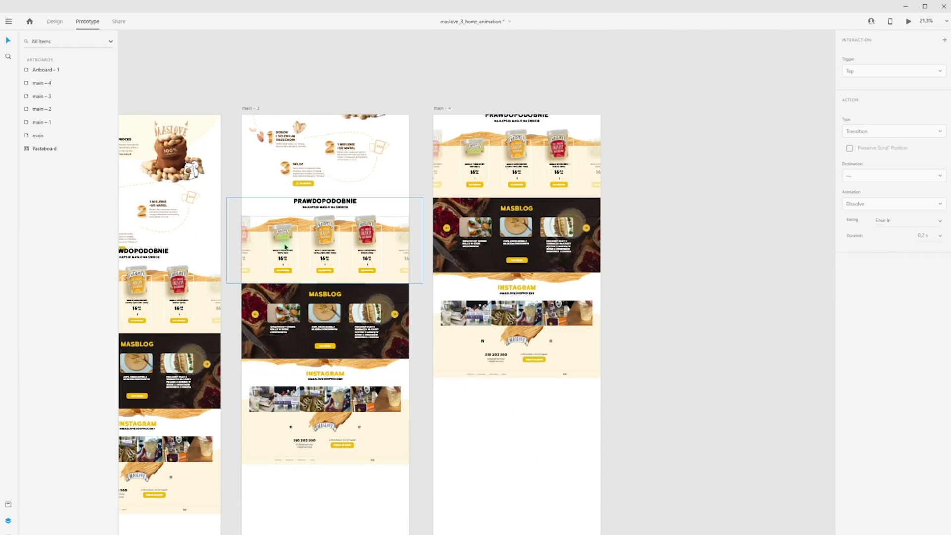
On main – 4, shift the numbered process groups 2, 1 and 3 slightly higher above the artboard
{"action": "left_click_drag", "start_coordinate": [305, 206], "coordinate": [339, 226]}
{"action": "left_click", "coordinate": [525, 168]}
{"action": "left_click", "coordinate": [533, 109]}
{"action": "left_click_drag", "start_coordinate": [583, 36], "coordinate": [554, 187]}
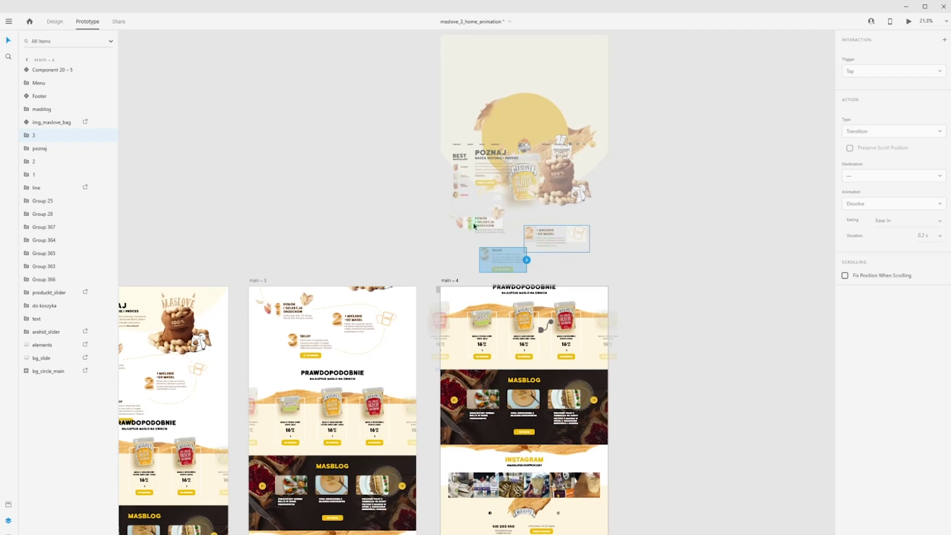
{"action": "left_click", "coordinate": [519, 299]}
{"action": "left_click_drag", "start_coordinate": [576, 240], "coordinate": [571, 221]}
{"action": "key", "text": "ctrl+z"}
{"action": "left_click", "coordinate": [590, 242]}
{"action": "left_click", "coordinate": [533, 288]}
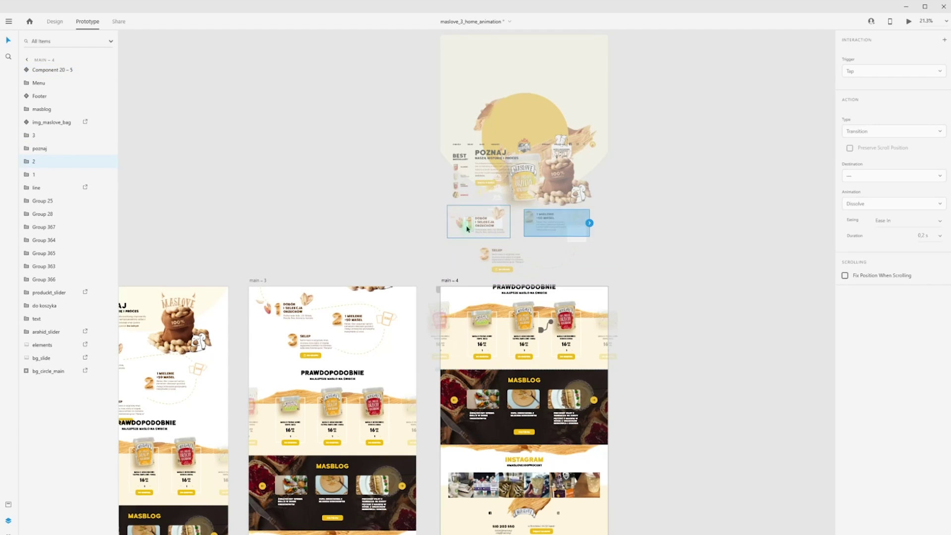
{"action": "left_click_drag", "start_coordinate": [467, 227], "coordinate": [467, 217]}
{"action": "left_click_drag", "start_coordinate": [502, 257], "coordinate": [502, 246]}
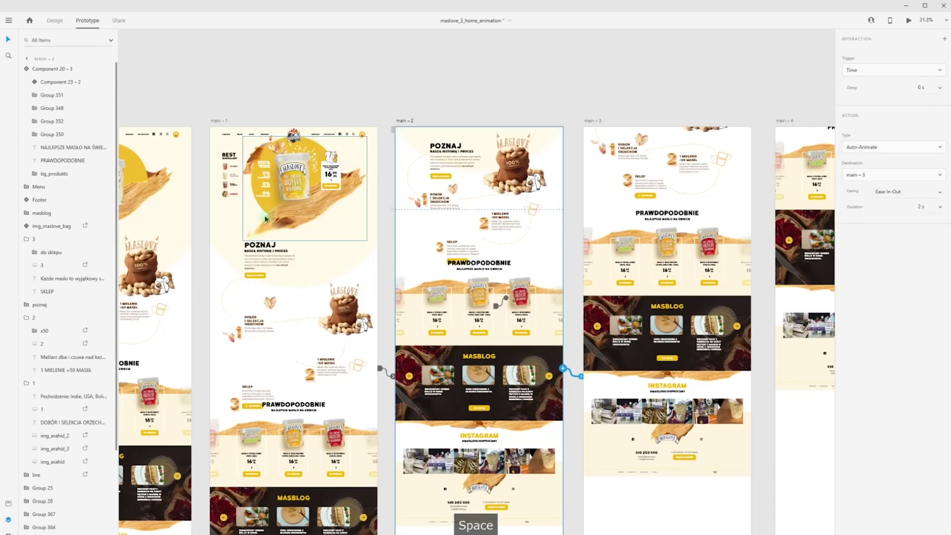
Preview the home page prototype and check its transitions, the product card hover and the sections down to MASBLOG
{"action": "left_click", "coordinate": [265, 218]}
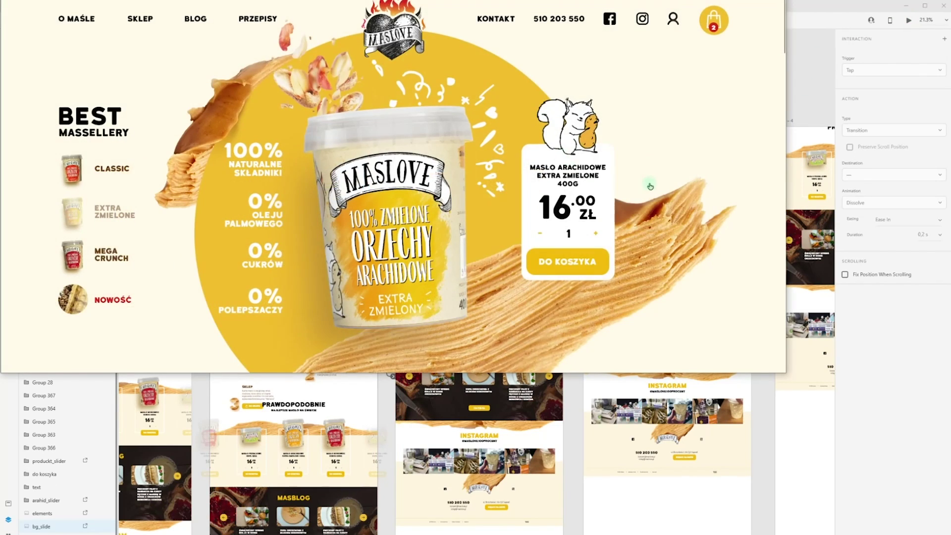
{"action": "left_click", "coordinate": [649, 184]}
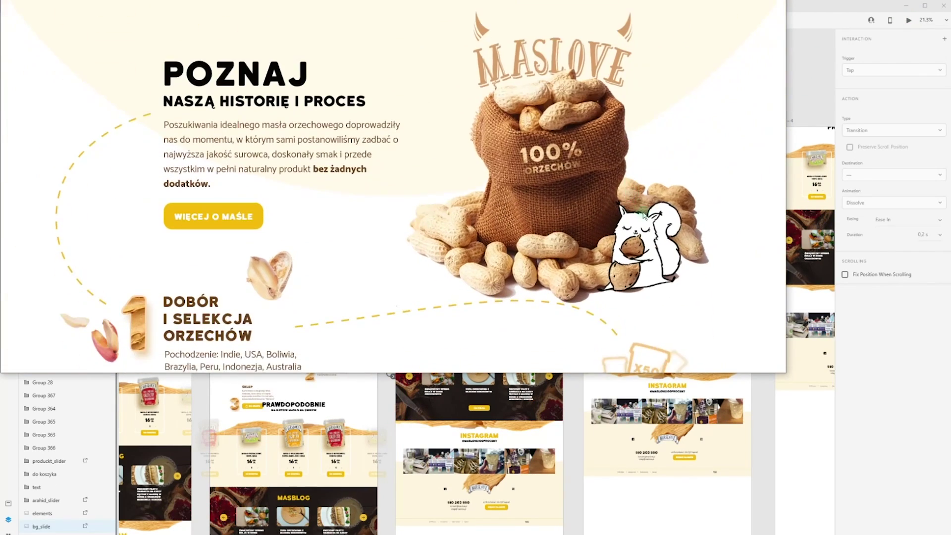
{"action": "scroll", "coordinate": [663, 214], "scroll_direction": "down", "scroll_amount": 10}
{"action": "scroll", "coordinate": [665, 217], "scroll_direction": "down", "scroll_amount": 1}
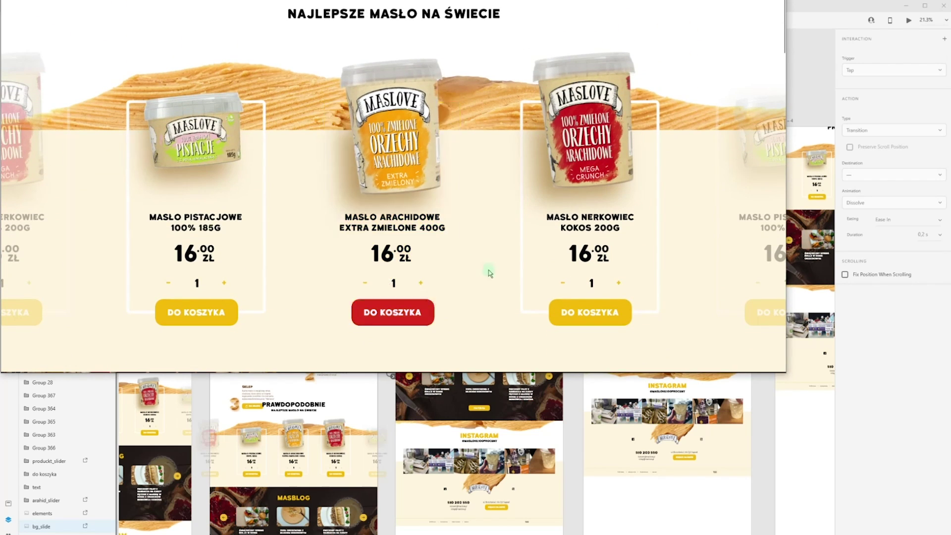
{"action": "scroll", "coordinate": [505, 234], "scroll_direction": "down", "scroll_amount": 7}
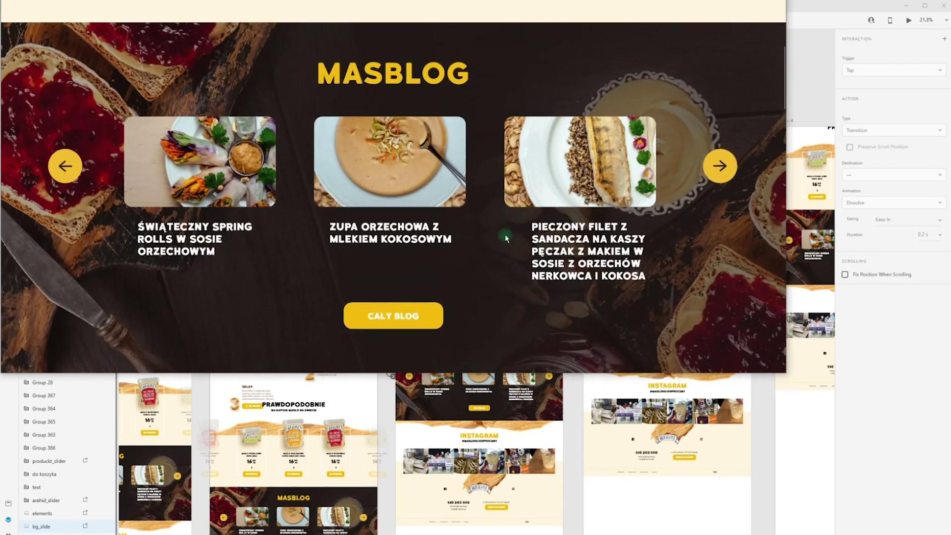
Close the preview and move the contents of main – 5 up so the MASBLOG section starts at the artboard's upper edge
{"action": "scroll", "coordinate": [505, 234], "scroll_direction": "up", "scroll_amount": 7}
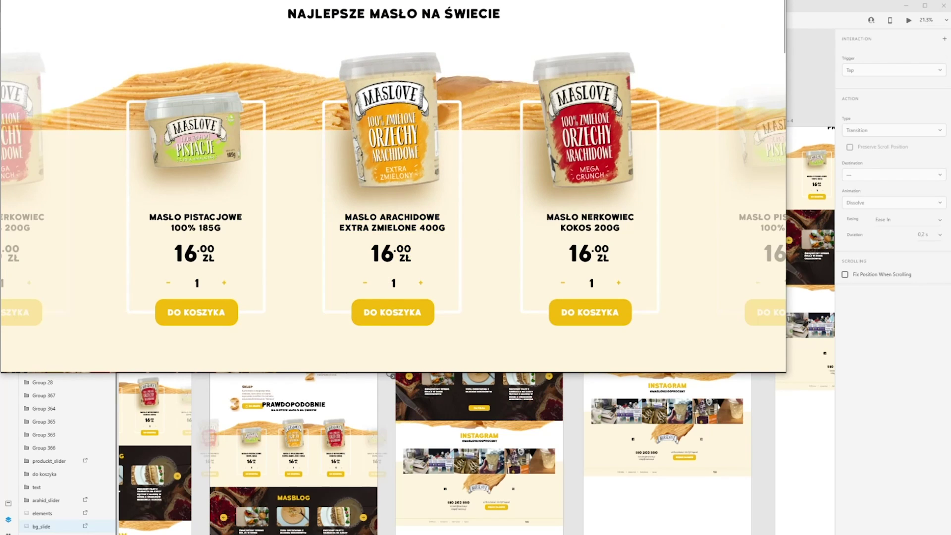
{"action": "key", "text": "Escape"}
{"action": "left_click", "coordinate": [569, 270]}
{"action": "left_click_drag", "start_coordinate": [422, 373], "coordinate": [626, 48]}
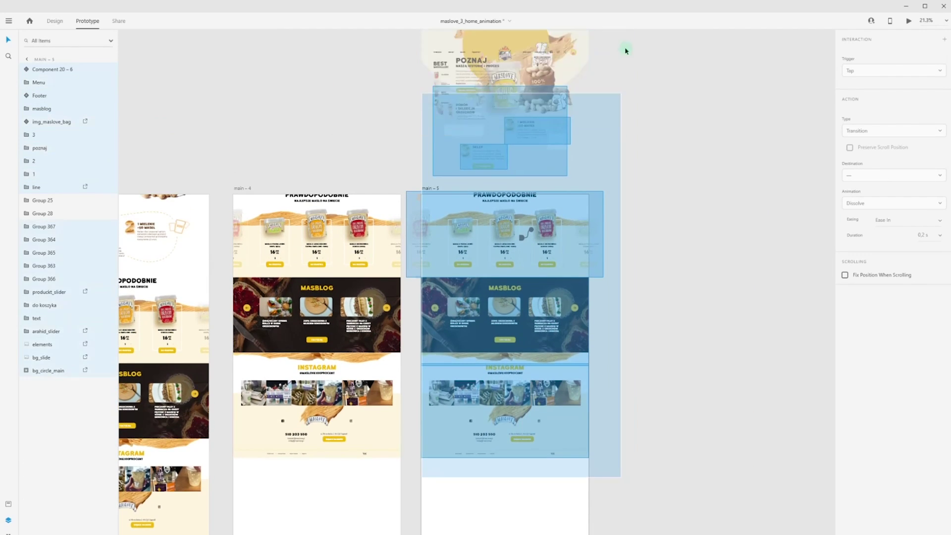
{"action": "left_click_drag", "start_coordinate": [582, 461], "coordinate": [616, 357]}
{"action": "left_click_drag", "start_coordinate": [573, 319], "coordinate": [573, 247]}
{"action": "scroll", "coordinate": [571, 112], "scroll_direction": "up", "scroll_amount": 4}
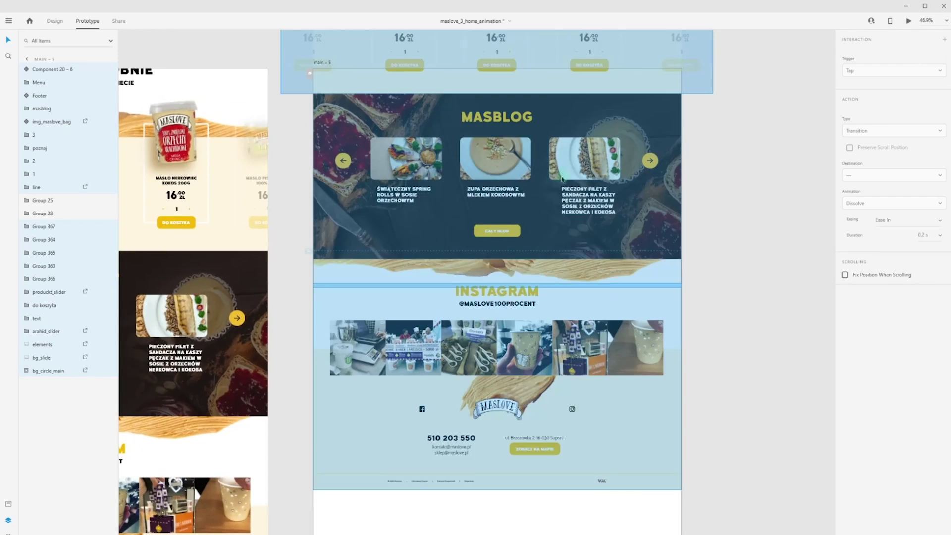
{"action": "left_click_drag", "start_coordinate": [561, 179], "coordinate": [561, 155]}
{"action": "key", "text": "Escape"}
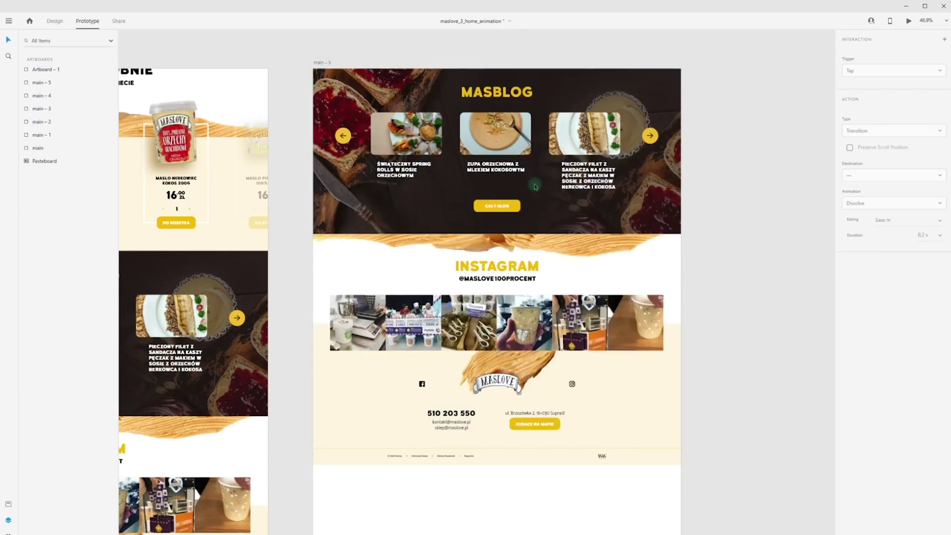
In the MASBLOG section of main – 4, offset the third post's title and image and the CAŁY BLOG button downward by different amounts
{"action": "scroll", "coordinate": [534, 186], "scroll_direction": "down", "scroll_amount": 2}
{"action": "left_click_drag", "start_coordinate": [317, 265], "coordinate": [492, 283]}
{"action": "double_click", "coordinate": [488, 204]}
{"action": "scroll", "coordinate": [488, 205], "scroll_direction": "up", "scroll_amount": 1}
{"action": "left_click", "coordinate": [490, 205]}
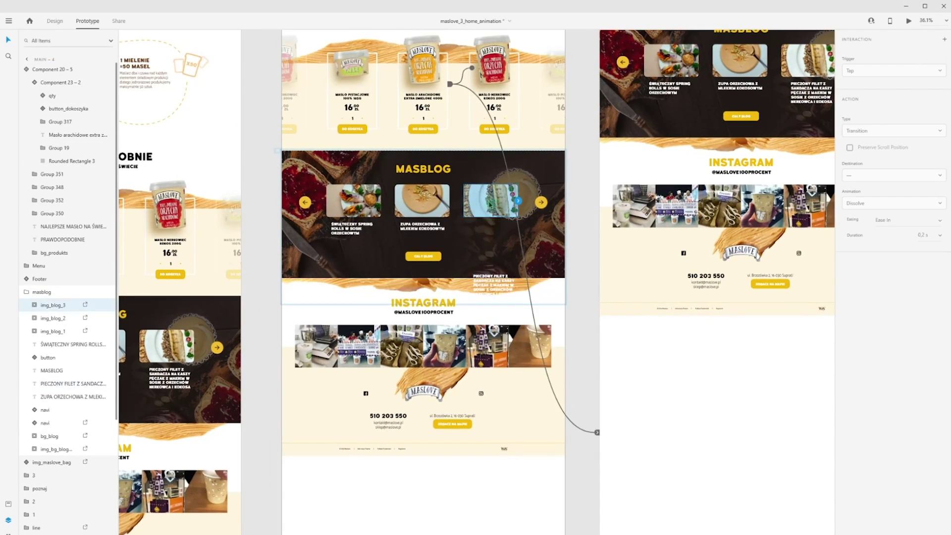
{"action": "left_click_drag", "start_coordinate": [490, 204], "coordinate": [491, 238]}
{"action": "left_click_drag", "start_coordinate": [424, 257], "coordinate": [424, 275]}
On main – 4, shift the spring rolls image down and its title further down
{"action": "left_click", "coordinate": [357, 229]}
{"action": "left_click", "coordinate": [364, 206], "text": "shift"}
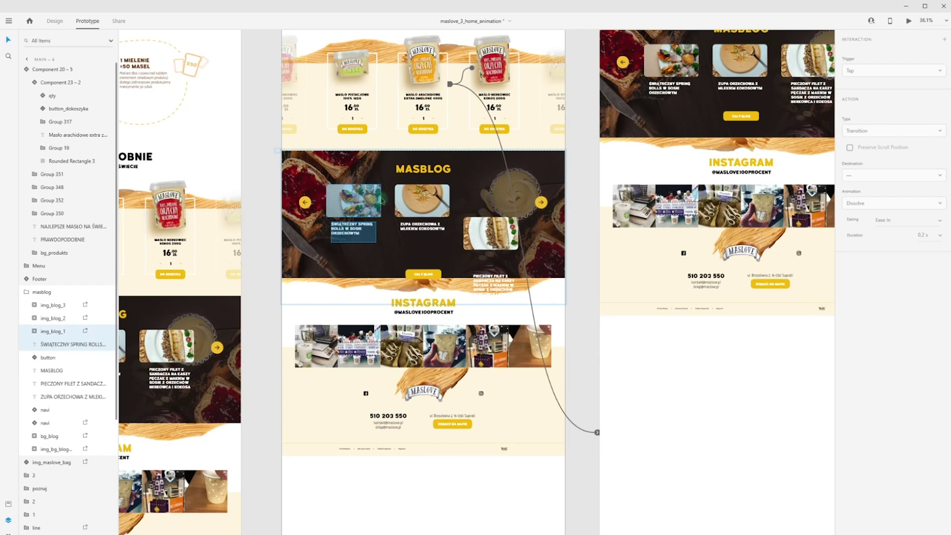
{"action": "left_click_drag", "start_coordinate": [375, 201], "coordinate": [375, 226]}
{"action": "left_click", "coordinate": [365, 292]}
{"action": "left_click_drag", "start_coordinate": [354, 257], "coordinate": [353, 270]}
{"action": "key", "text": "ctrl+z"}
{"action": "double_click", "coordinate": [354, 257]}
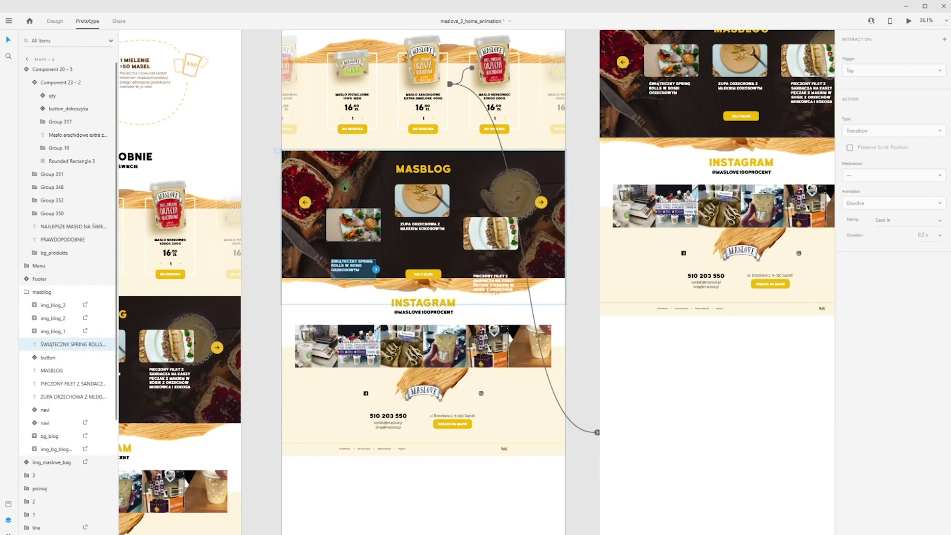
On main – 4, enlarge the MASBLOG background image about its centre and move the soup image with its title slightly down
{"action": "double_click", "coordinate": [339, 179]}
{"action": "key", "text": "ctrl+Tab"}
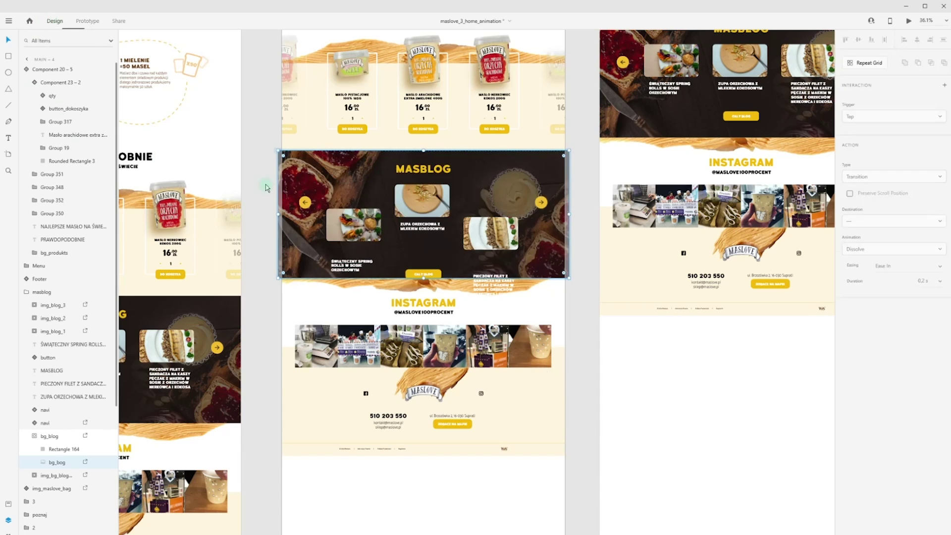
{"action": "left_click", "coordinate": [425, 197]}
{"action": "left_click", "coordinate": [424, 226], "text": "shift"}
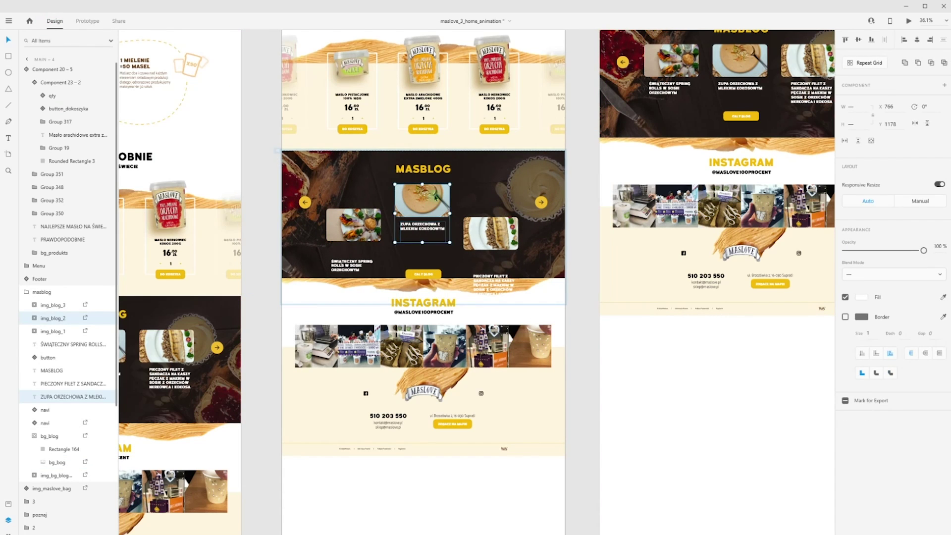
{"action": "left_click_drag", "start_coordinate": [424, 227], "coordinate": [424, 233]}
{"action": "left_click", "coordinate": [543, 200]}
{"action": "key", "text": "space"}
{"action": "left_click_drag", "start_coordinate": [544, 199], "coordinate": [473, 274]}
{"action": "key", "text": "space"}
{"action": "left_click", "coordinate": [243, 291], "text": "shift"}
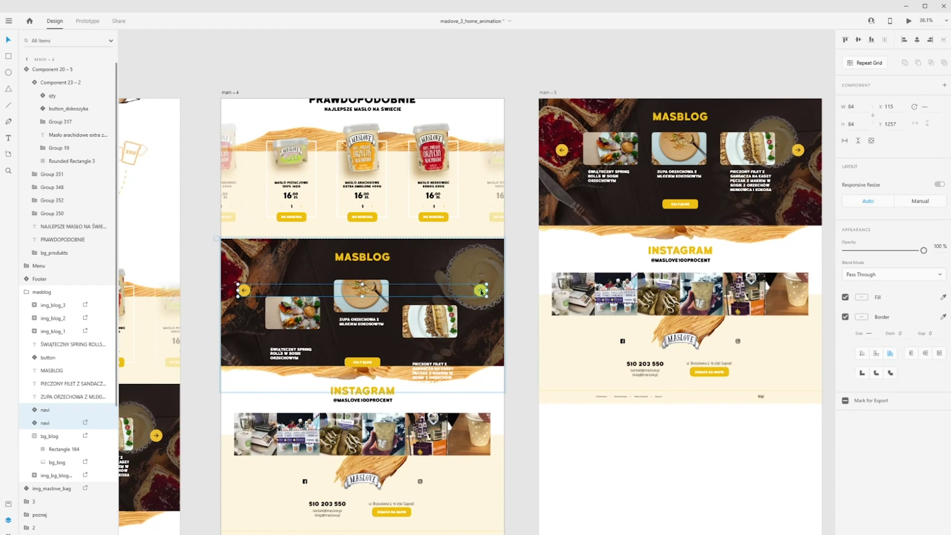
{"action": "left_click_drag", "start_coordinate": [512, 296], "coordinate": [465, 288]}
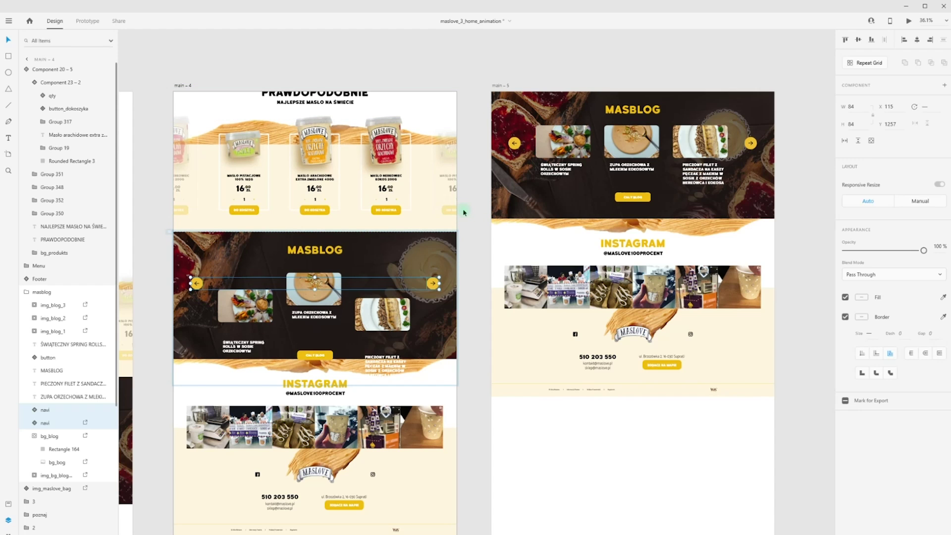
Preview the transition from the product section to MASBLOG and close the preview
{"action": "left_click", "coordinate": [908, 21]}
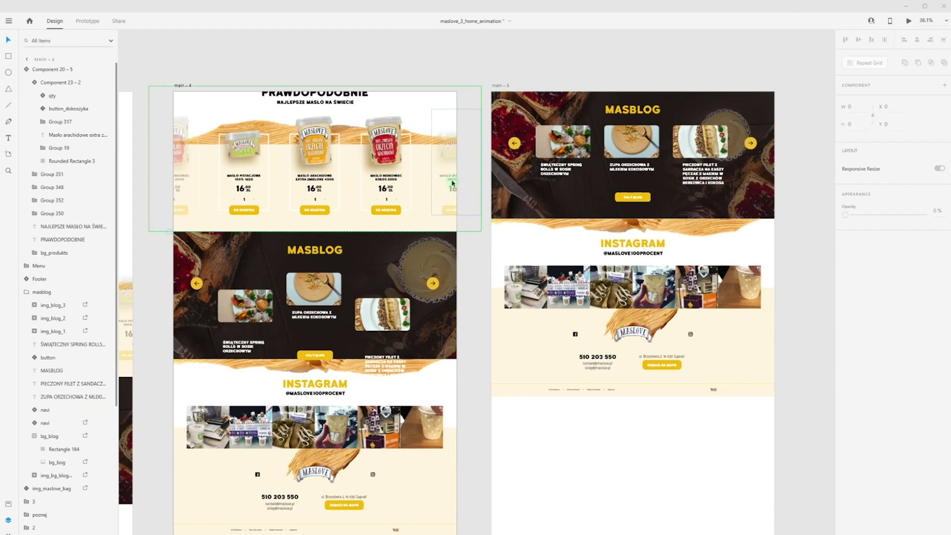
{"action": "scroll", "coordinate": [483, 188], "scroll_direction": "down", "scroll_amount": 8}
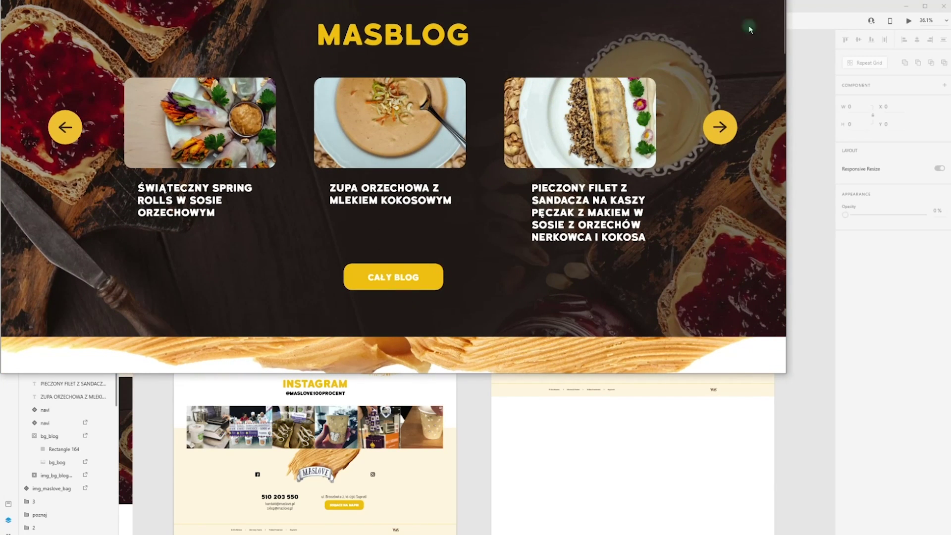
{"action": "left_click", "coordinate": [774, 2]}
Duplicate the main – 5 artboard as main – 6 beside it
{"action": "left_click", "coordinate": [465, 296]}
{"action": "left_click_drag", "start_coordinate": [579, 263], "coordinate": [409, 263]}
{"action": "scroll", "coordinate": [432, 238], "scroll_direction": "down", "scroll_amount": 2}
{"action": "left_click_drag", "start_coordinate": [356, 119], "coordinate": [612, 122]}
{"action": "left_click_drag", "start_coordinate": [562, 153], "coordinate": [482, 136]}
{"action": "left_click_drag", "start_coordinate": [257, 127], "coordinate": [635, 118]}
{"action": "left_click", "coordinate": [216, 134]}
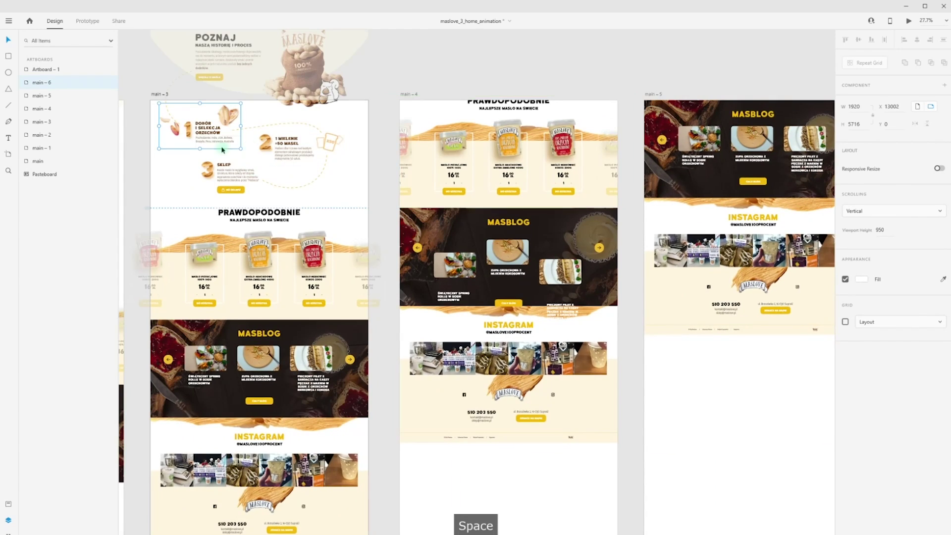
Replay the product-to-MASBLOG transition in the preview to check the staggered blog posts and background
{"action": "left_click", "coordinate": [908, 21]}
{"action": "scroll", "coordinate": [397, 188], "scroll_direction": "down", "scroll_amount": 1}
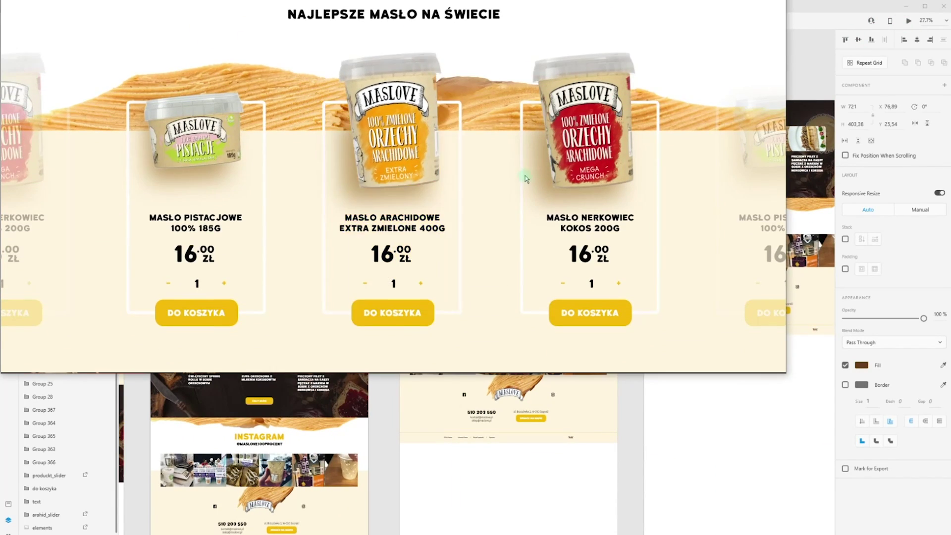
{"action": "scroll", "coordinate": [526, 179], "scroll_direction": "down", "scroll_amount": 5}
{"action": "key", "text": "Escape"}
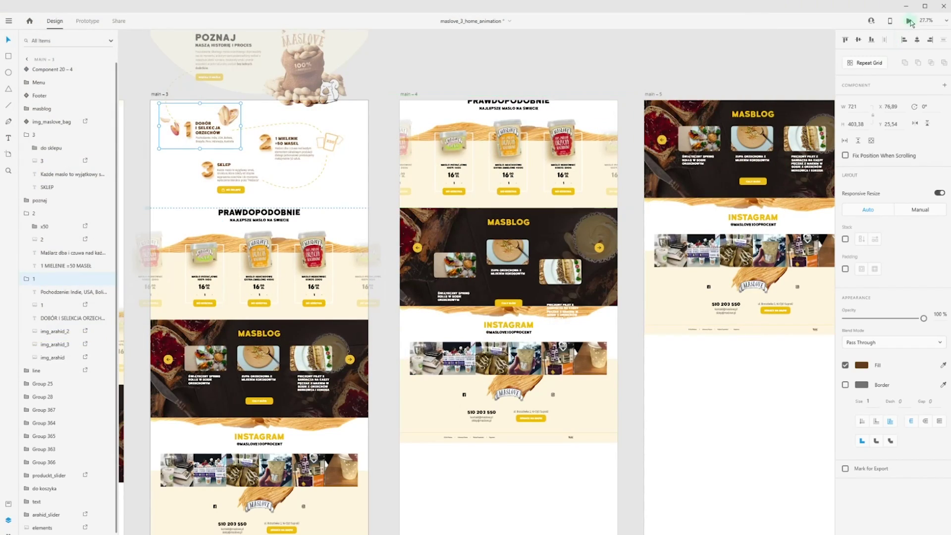
{"action": "key", "text": "ctrl+Return"}
{"action": "scroll", "coordinate": [382, 314], "scroll_direction": "down", "scroll_amount": 1}
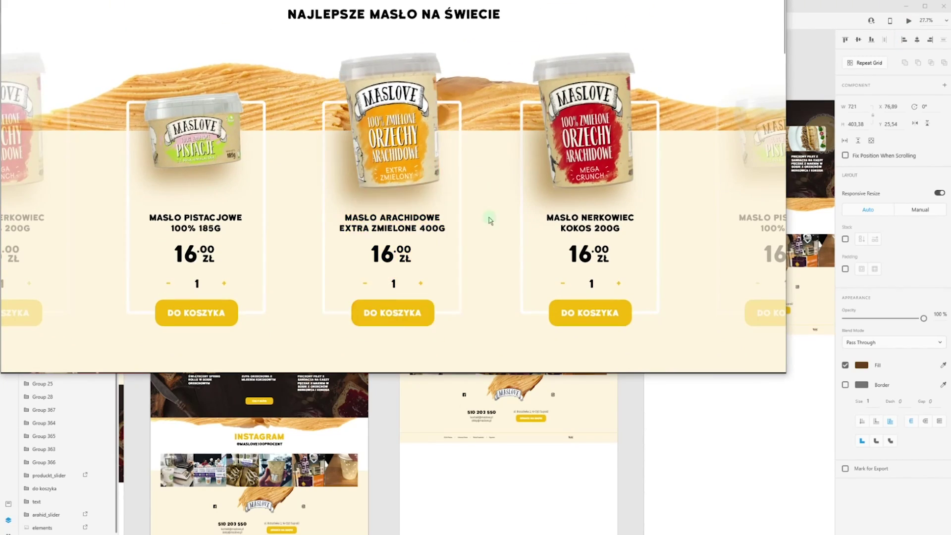
{"action": "scroll", "coordinate": [402, 311], "scroll_direction": "down", "scroll_amount": 5}
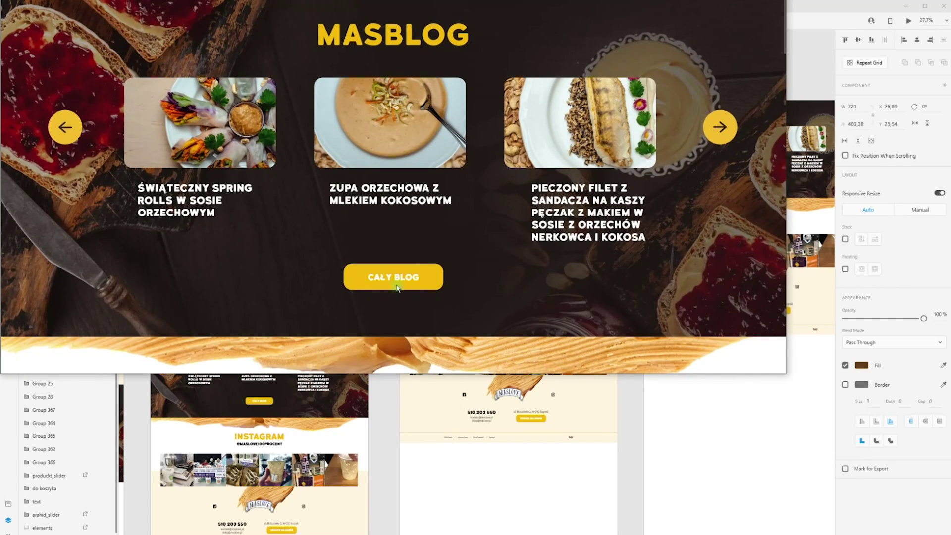
{"action": "key", "text": "Escape"}
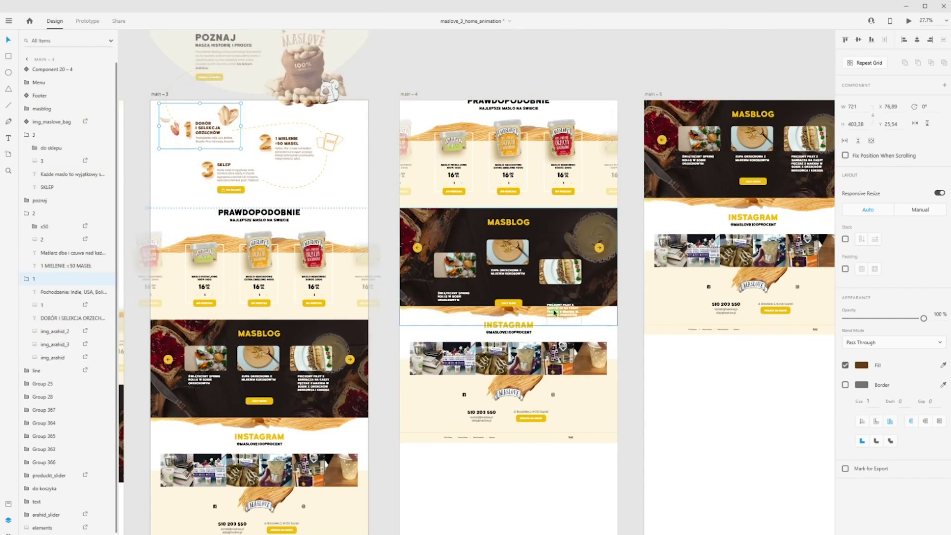
Shift the long third blog post title slightly left, to X about 1281 on main – 4 and about 1274 on main – 5
{"action": "left_click", "coordinate": [560, 311]}
{"action": "double_click", "coordinate": [561, 312]}
{"action": "scroll", "coordinate": [565, 314], "scroll_direction": "up", "scroll_amount": 3}
{"action": "key", "text": "space"}
{"action": "left_click_drag", "start_coordinate": [522, 313], "coordinate": [289, 439]}
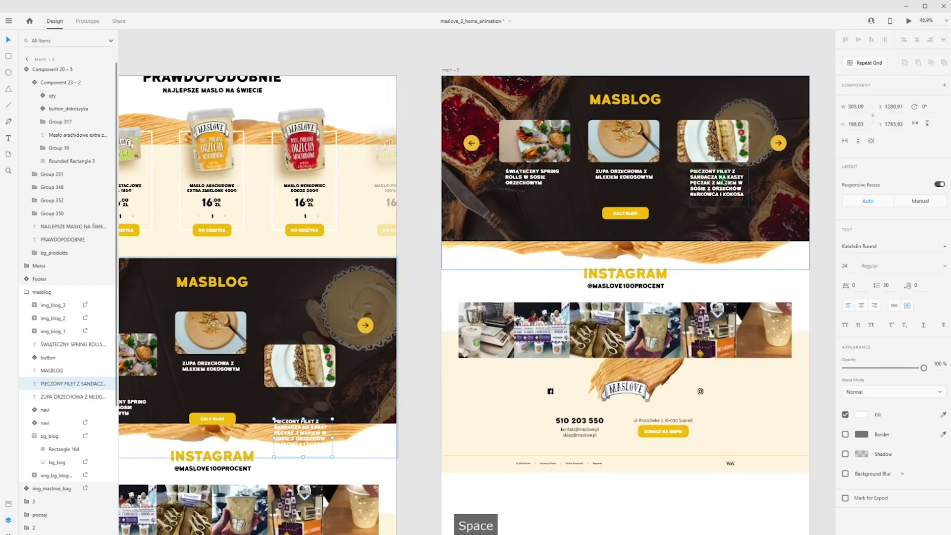
{"action": "double_click", "coordinate": [713, 180]}
{"action": "left_click_drag", "start_coordinate": [713, 180], "coordinate": [712, 180]}
{"action": "key", "text": "space"}
{"action": "left_click_drag", "start_coordinate": [576, 268], "coordinate": [550, 260]}
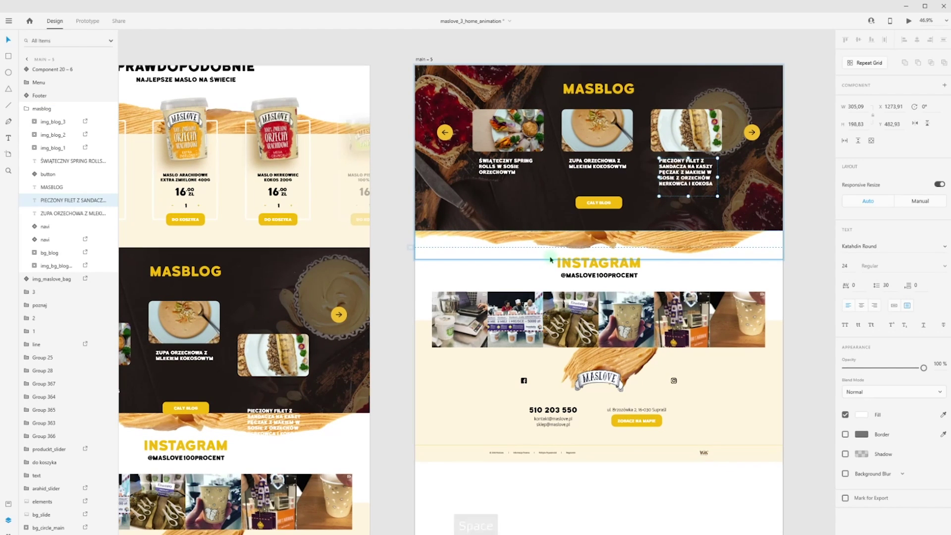
Enlarge the MASBLOG background image on main – 4 further beyond its mask
{"action": "double_click", "coordinate": [268, 295]}
{"action": "key", "text": "space"}
{"action": "left_click_drag", "start_coordinate": [268, 296], "coordinate": [411, 253]}
{"action": "scroll", "coordinate": [445, 243], "scroll_direction": "down", "scroll_amount": 3}
{"action": "key", "text": "space"}
{"action": "double_click", "coordinate": [421, 248]}
{"action": "left_click", "coordinate": [434, 261]}
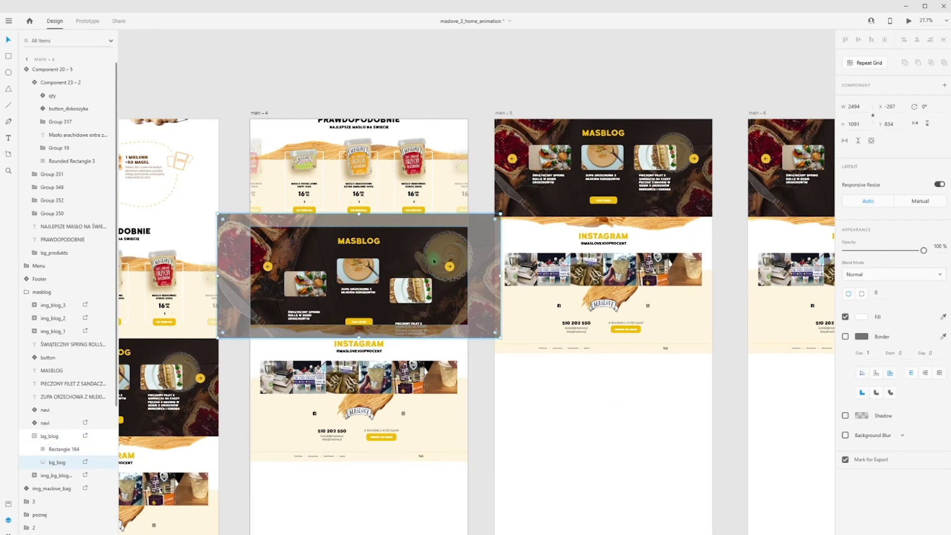
{"action": "left_click_drag", "start_coordinate": [499, 333], "coordinate": [525, 353]}
{"action": "left_click", "coordinate": [352, 110]}
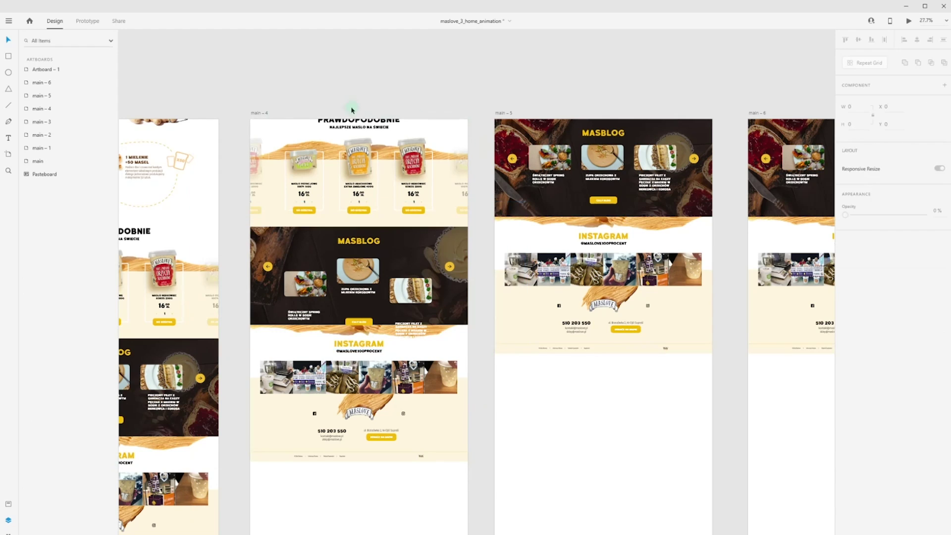
Preview main – 4 and check how the enlarged background and the posts animate into MASBLOG
{"action": "left_click", "coordinate": [362, 166]}
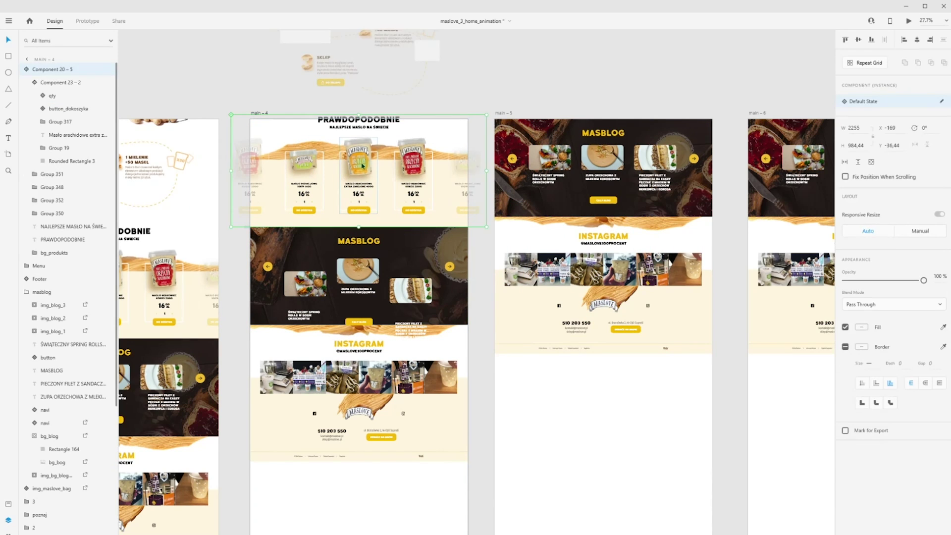
{"action": "double_click", "coordinate": [363, 166]}
{"action": "key", "text": "ctrl+Return"}
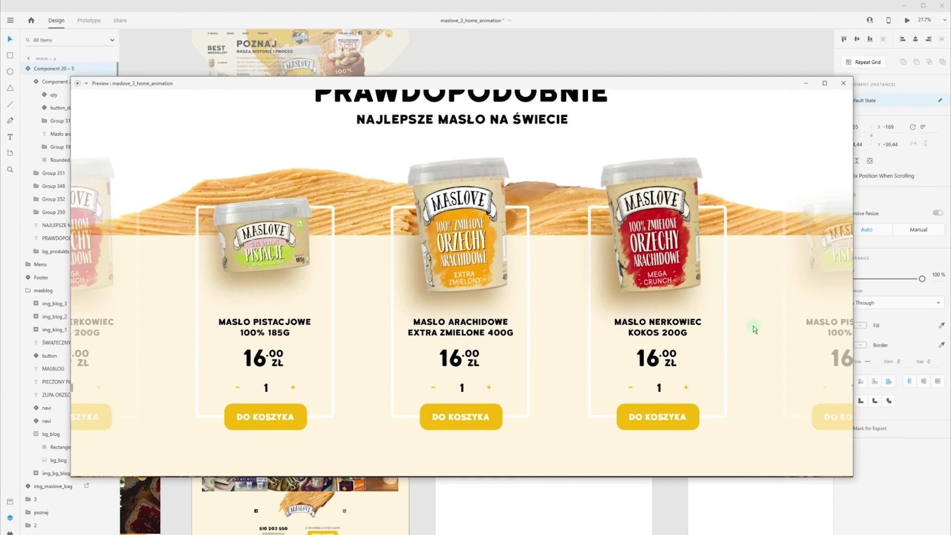
{"action": "scroll", "coordinate": [753, 329], "scroll_direction": "down", "scroll_amount": 10}
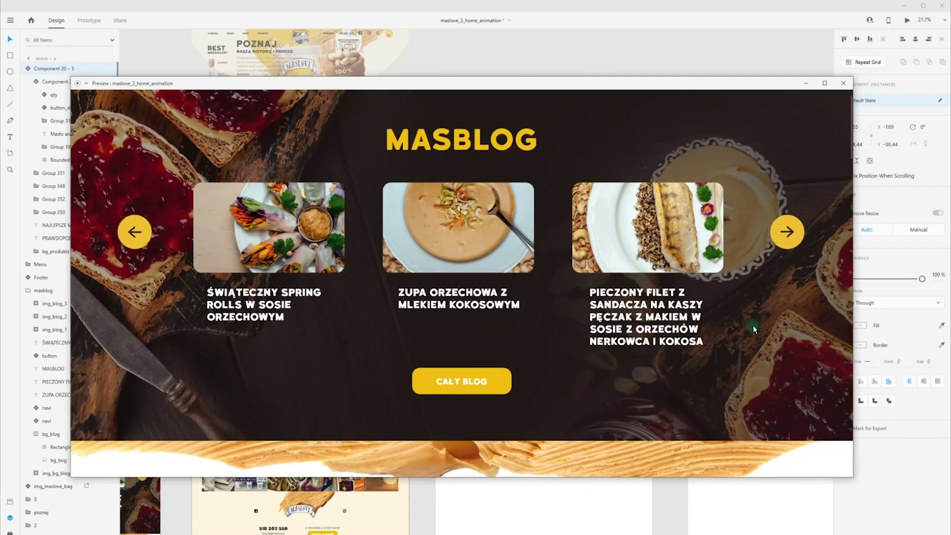
{"action": "left_click", "coordinate": [844, 84]}
Move the contents of main – 6 up so the INSTAGRAM section sits near the artboard's upper edge
{"action": "key", "text": "ctrl+z"}
{"action": "scroll", "coordinate": [560, 142], "scroll_direction": "down", "scroll_amount": 2}
{"action": "left_click_drag", "start_coordinate": [560, 117], "coordinate": [379, 372]}
{"action": "scroll", "coordinate": [504, 398], "scroll_direction": "up", "scroll_amount": 3}
{"action": "left_click_drag", "start_coordinate": [505, 399], "coordinate": [504, 281]}
On main – 5, shift the Instagram photos down by different amounts, leaving the third photo in place, to stagger the row
{"action": "left_click", "coordinate": [287, 297]}
{"action": "key", "text": "space"}
{"action": "left_click_drag", "start_coordinate": [201, 311], "coordinate": [435, 280]}
{"action": "double_click", "coordinate": [251, 303]}
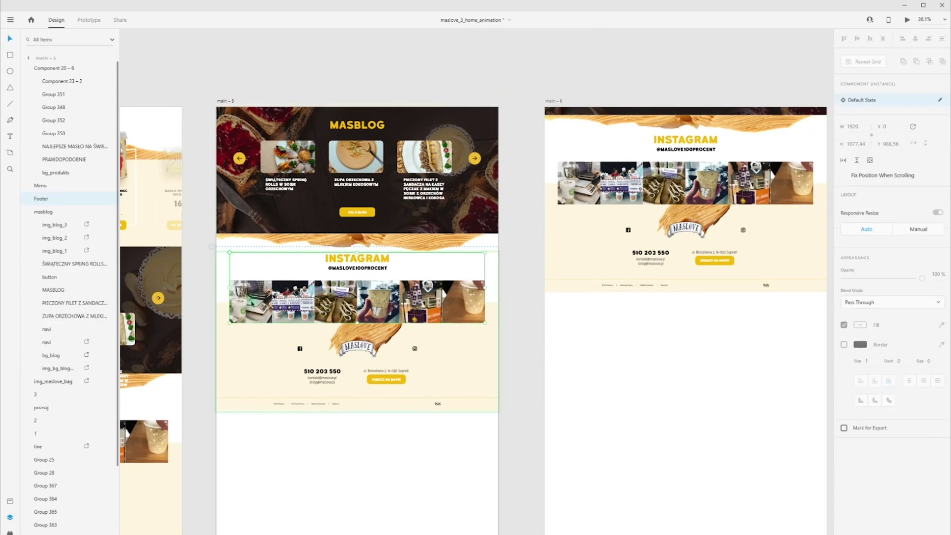
{"action": "double_click", "coordinate": [251, 303]}
{"action": "left_click_drag", "start_coordinate": [251, 303], "coordinate": [252, 332]}
{"action": "left_click", "coordinate": [338, 310]}
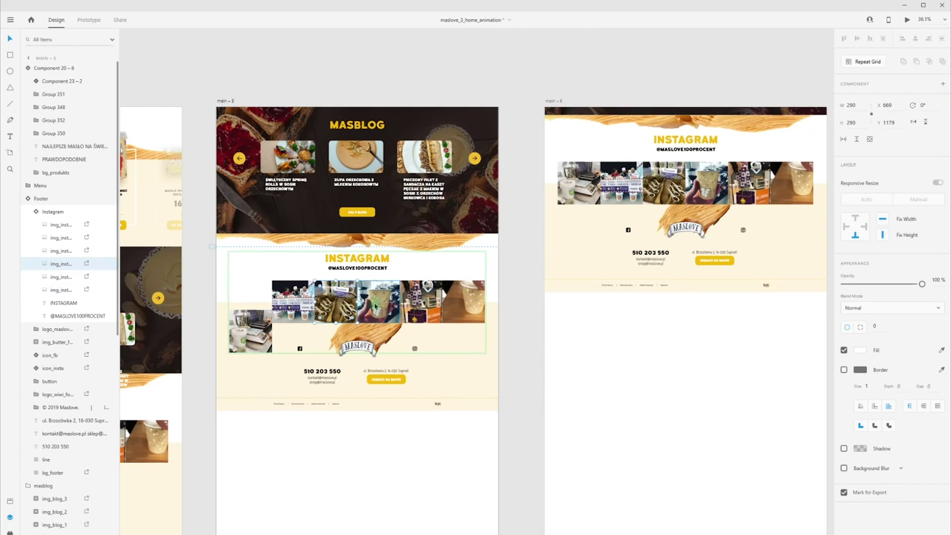
{"action": "left_click_drag", "start_coordinate": [375, 306], "coordinate": [375, 328]}
{"action": "left_click_drag", "start_coordinate": [293, 305], "coordinate": [293, 359]}
{"action": "left_click_drag", "start_coordinate": [251, 331], "coordinate": [251, 395]}
{"action": "left_click_drag", "start_coordinate": [420, 305], "coordinate": [420, 355]}
{"action": "left_click_drag", "start_coordinate": [463, 305], "coordinate": [463, 389]}
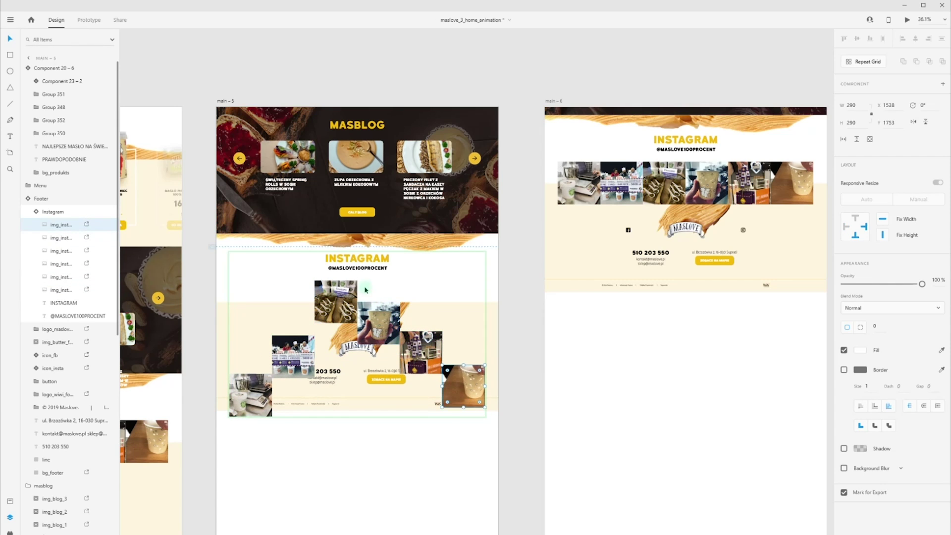
Link the MASBLOG section on main – 5 to main – 6 with a tap-triggered Auto-Animate action, Ease In-Out, 3 s
{"action": "key", "text": "space"}
{"action": "left_click_drag", "start_coordinate": [366, 290], "coordinate": [322, 310]}
{"action": "left_click", "coordinate": [478, 238]}
{"action": "left_click", "coordinate": [396, 226]}
{"action": "left_click", "coordinate": [907, 21]}
{"action": "key", "text": "Escape"}
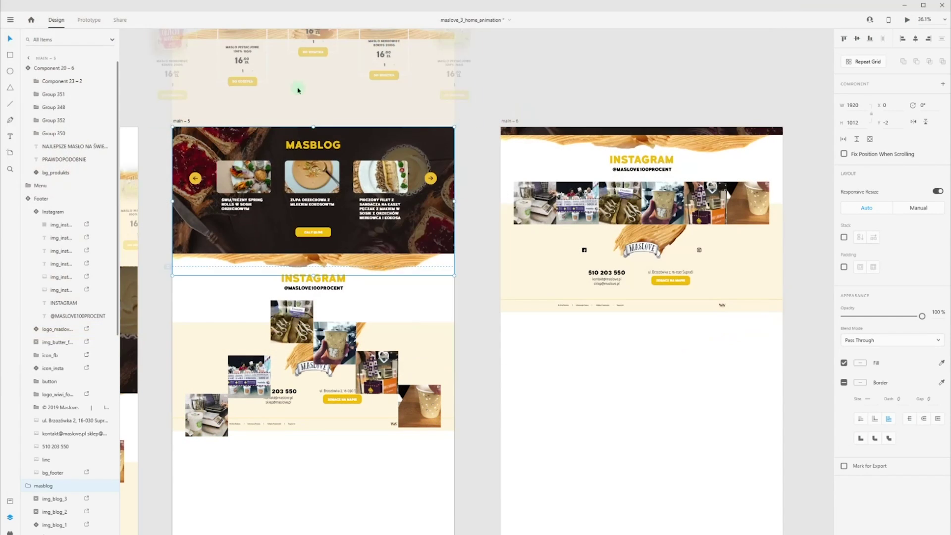
{"action": "key", "text": "ctrl+Tab"}
{"action": "left_click_drag", "start_coordinate": [454, 201], "coordinate": [520, 143]}
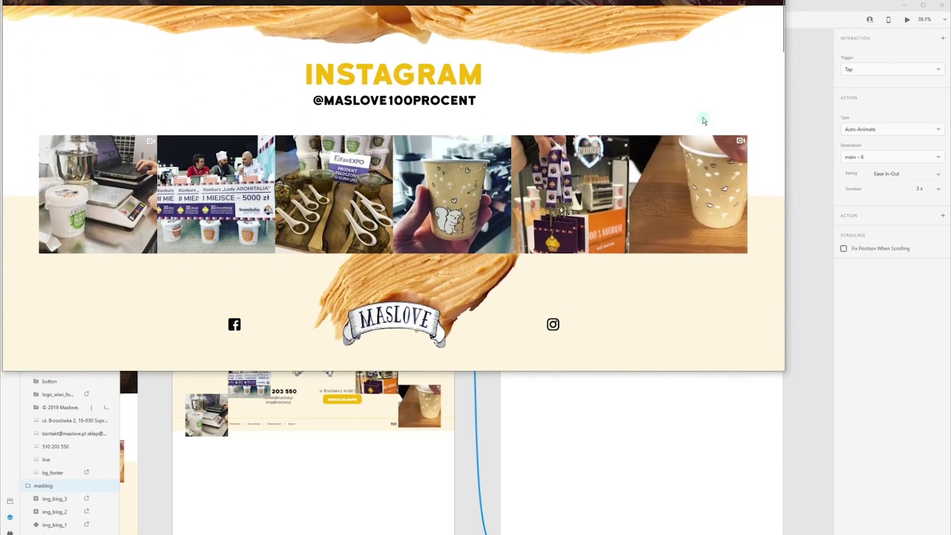
{"action": "left_click", "coordinate": [315, 292]}
{"action": "left_click", "coordinate": [317, 292]}
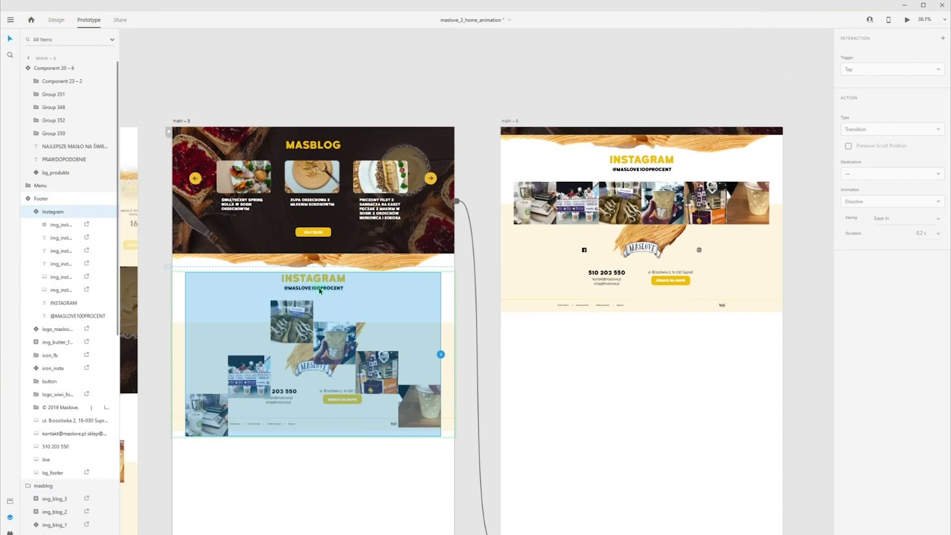
{"action": "double_click", "coordinate": [319, 291]}
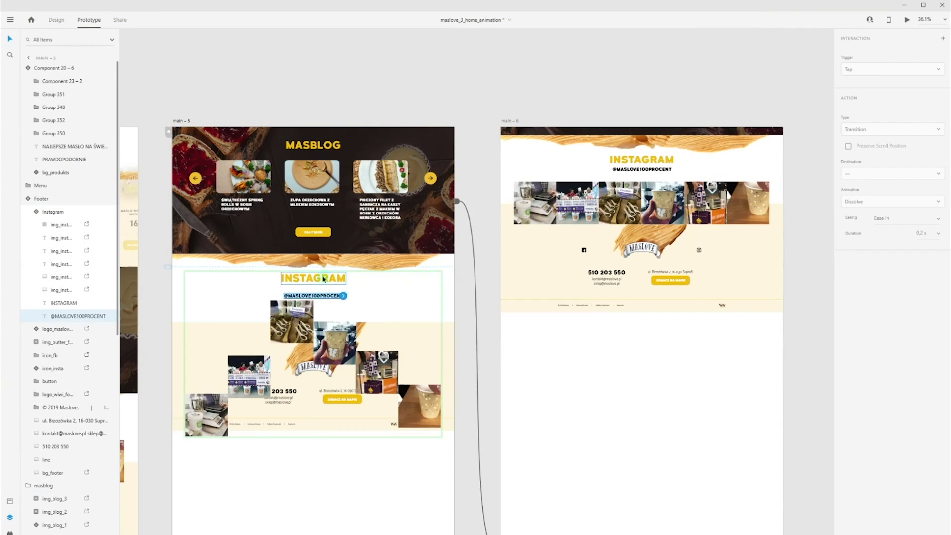
{"action": "left_click", "coordinate": [322, 278]}
Save the home page animation document
{"action": "scroll", "coordinate": [676, 271], "scroll_direction": "down", "scroll_amount": 5}
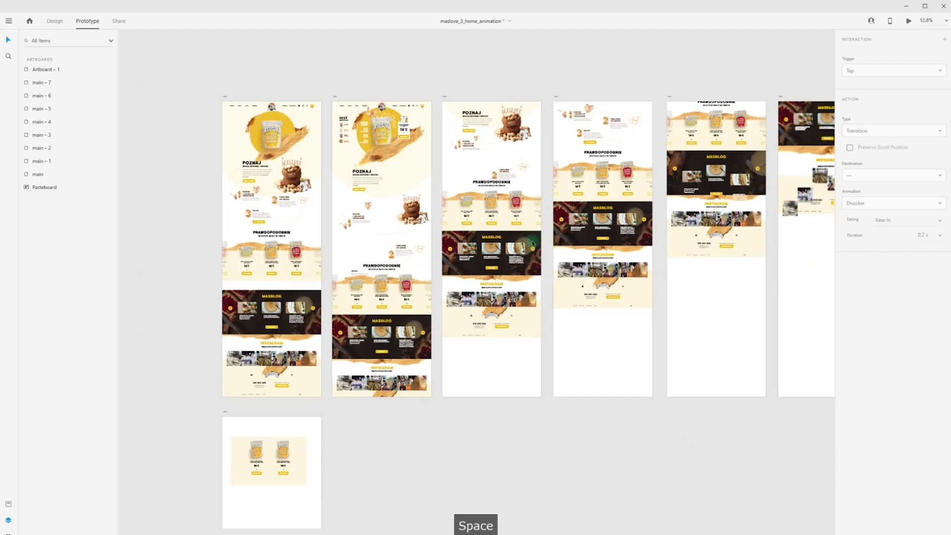
{"action": "left_click_drag", "start_coordinate": [676, 270], "coordinate": [546, 260]}
{"action": "key", "text": "ctrl+s"}
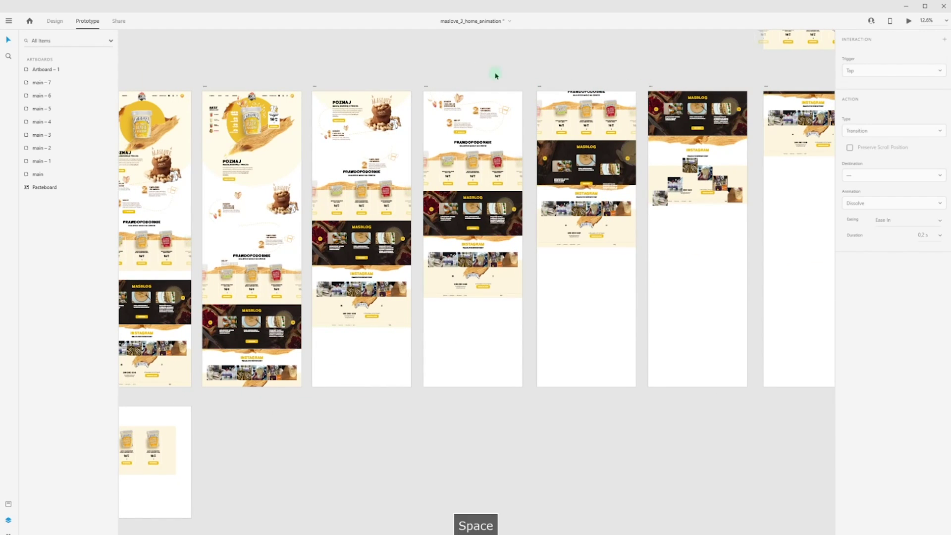
Duplicate the main – 7 artboard and place the copy beside it at the end of the row
{"action": "scroll", "coordinate": [495, 74], "scroll_direction": "down", "scroll_amount": 1}
{"action": "left_click_drag", "start_coordinate": [499, 117], "coordinate": [292, 130]}
{"action": "left_click", "coordinate": [583, 135]}
{"action": "key", "text": "ctrl+d"}
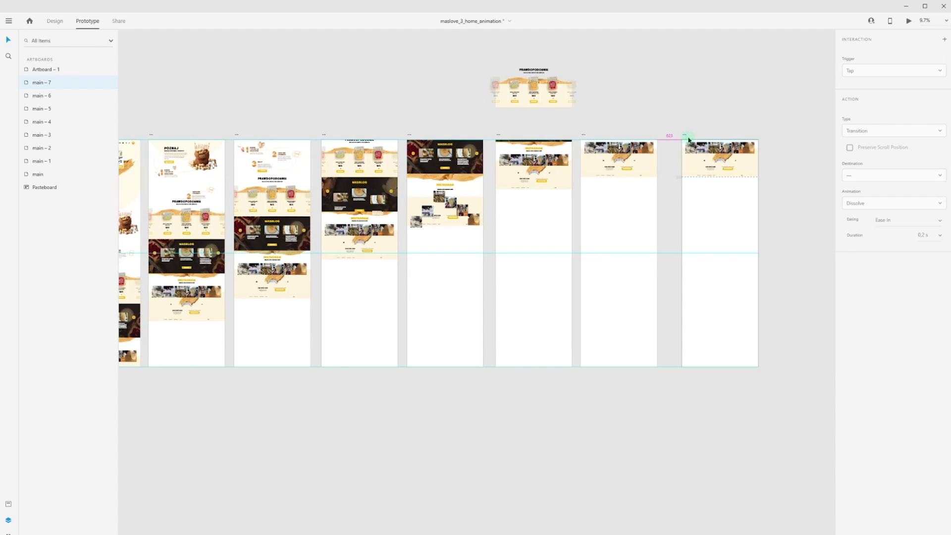
{"action": "left_click", "coordinate": [725, 130]}
Draw a full-width rectangle, 1920 × 1002, over the visible content at the top of main – 8, with a yellow fill and no border
{"action": "scroll", "coordinate": [757, 131], "scroll_direction": "up", "scroll_amount": 4}
{"action": "left_click", "coordinate": [55, 21]}
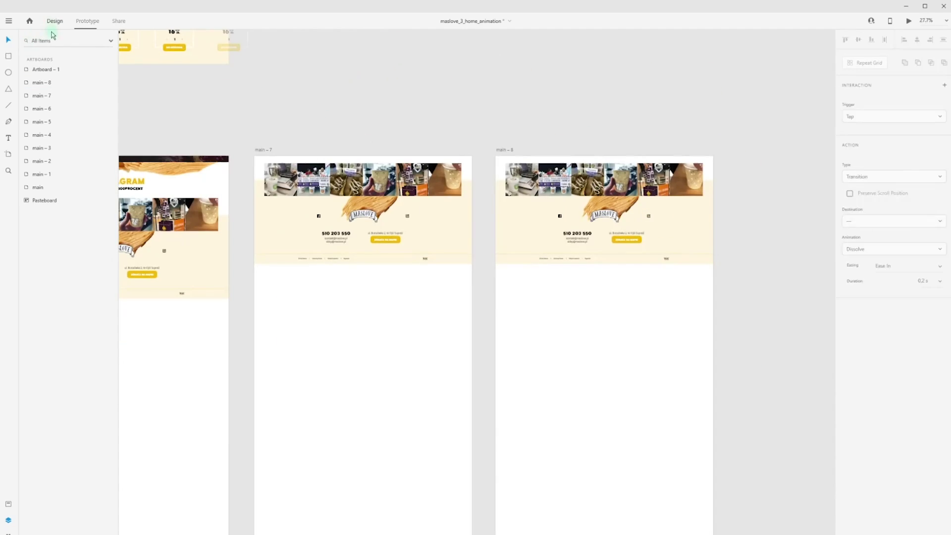
{"action": "left_click", "coordinate": [7, 57]}
{"action": "left_click_drag", "start_coordinate": [503, 266], "coordinate": [713, 157]}
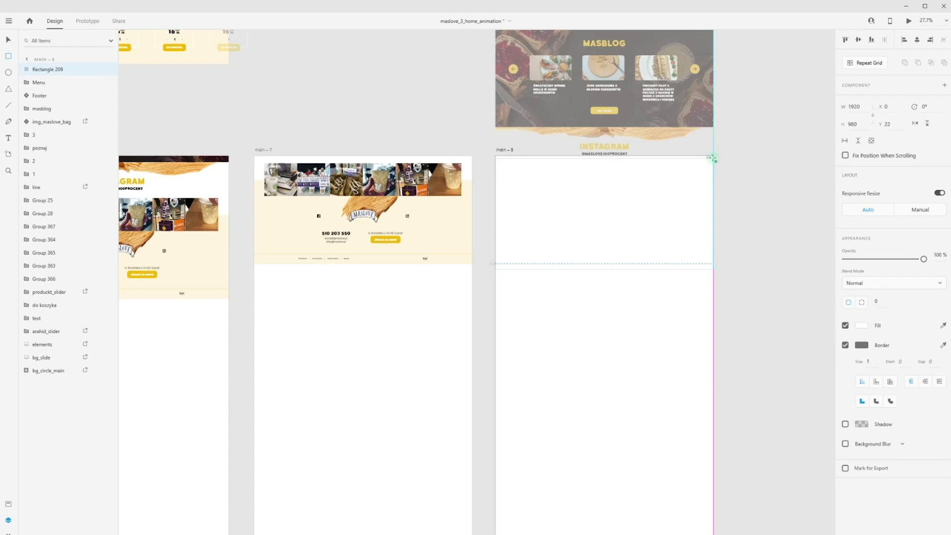
{"action": "left_click", "coordinate": [861, 326]}
{"action": "left_click", "coordinate": [800, 374]}
Copy the yellow rectangle onto main – 7 and set the copy's opacity to 0%
{"action": "key", "text": "ctrl+c"}
{"action": "left_click", "coordinate": [264, 150]}
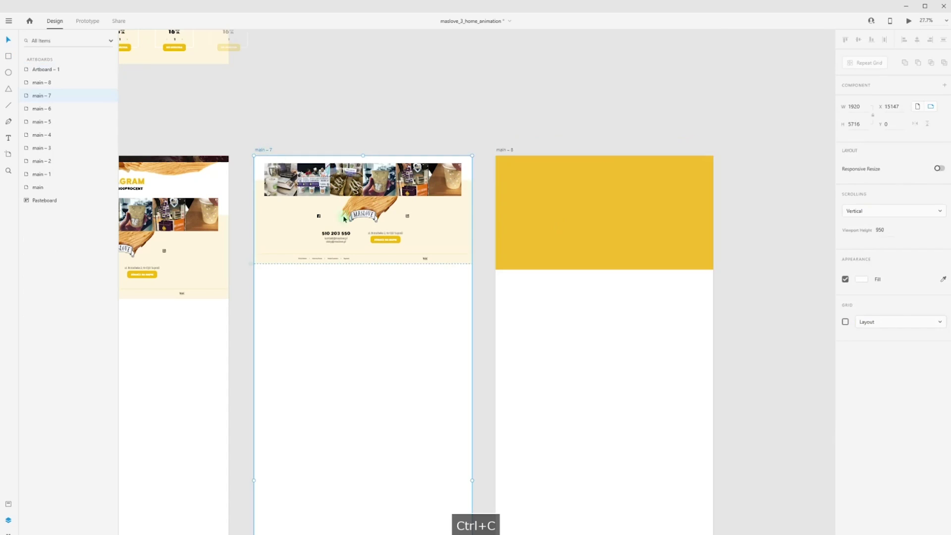
{"action": "key", "text": "ctrl+v"}
{"action": "left_click_drag", "start_coordinate": [923, 259], "coordinate": [843, 260]}
Link main – 7 to main – 8 with a time-triggered Auto-Animate action, 1 s delay, Ease In-Out, 3 s
{"action": "left_click", "coordinate": [261, 150]}
{"action": "left_click", "coordinate": [87, 21]}
{"action": "left_click_drag", "start_coordinate": [472, 472], "coordinate": [579, 452]}
{"action": "left_click", "coordinate": [924, 90]}
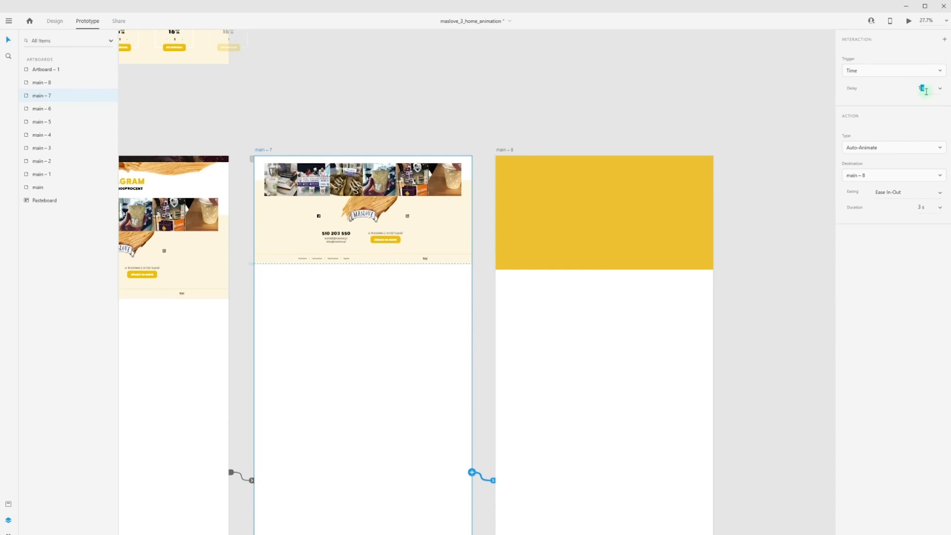
{"action": "type", "text": "1"}
{"action": "key", "text": "Return"}
{"action": "left_click", "coordinate": [803, 104]}
{"action": "left_click", "coordinate": [265, 150]}
Place a copy of the yellow rectangle over the hero area of the main artboard and set its opacity to 0%
{"action": "left_click", "coordinate": [508, 214]}
{"action": "scroll", "coordinate": [507, 214], "scroll_direction": "down", "scroll_amount": 3}
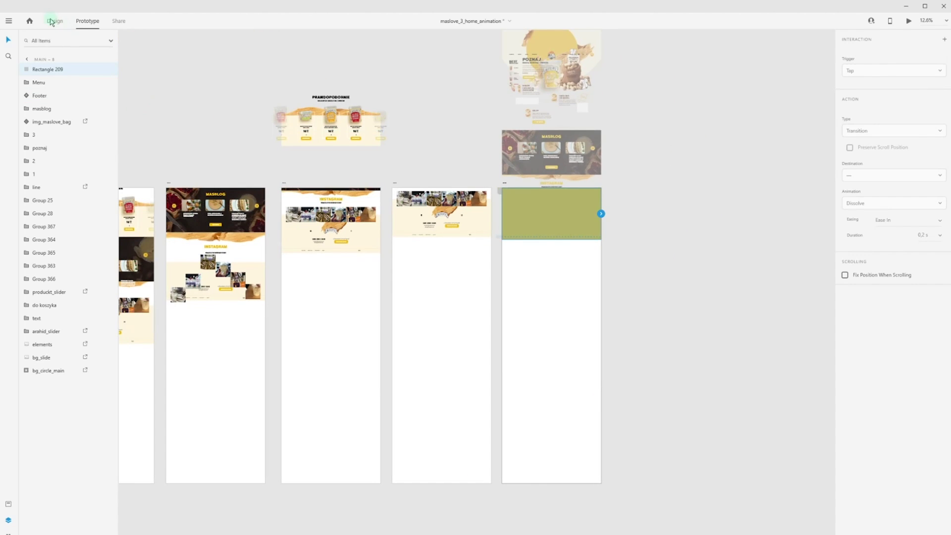
{"action": "key", "text": "space"}
{"action": "left_click_drag", "start_coordinate": [338, 143], "coordinate": [817, 124]}
{"action": "scroll", "coordinate": [292, 146], "scroll_direction": "up", "scroll_amount": 2}
{"action": "left_click", "coordinate": [320, 170]}
{"action": "key", "text": "ctrl+v"}
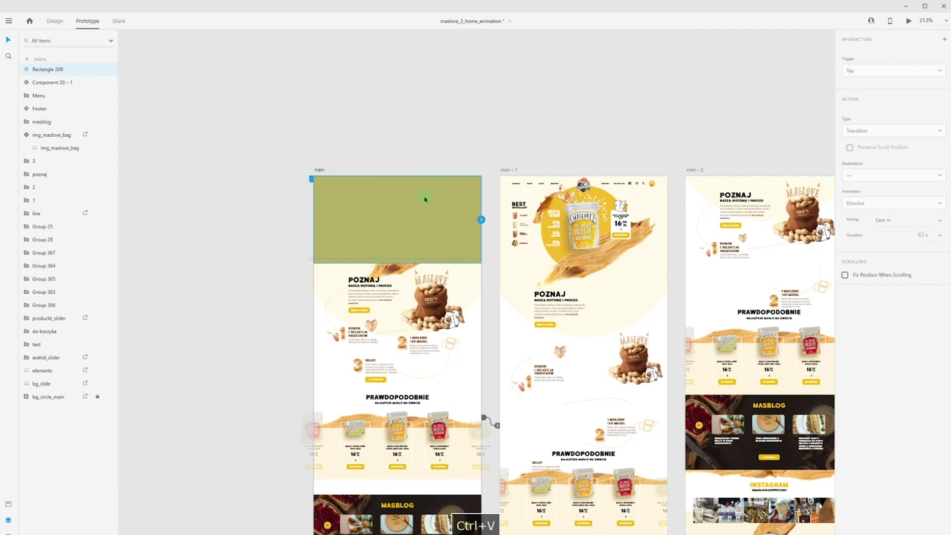
{"action": "left_click", "coordinate": [52, 21]}
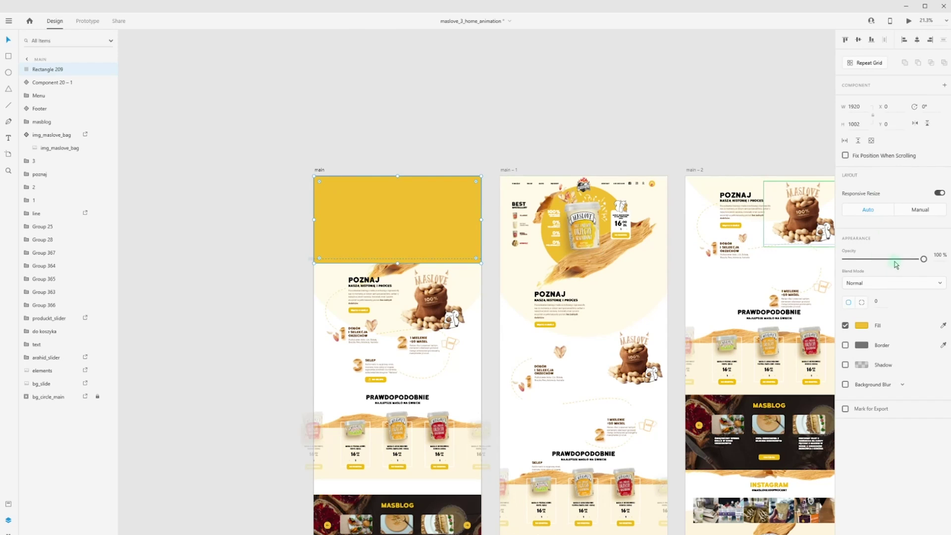
{"action": "left_click_drag", "start_coordinate": [923, 259], "coordinate": [841, 260]}
Link main – 8 back to main with a time-triggered Auto-Animate action, Ease In-Out, 3 s
{"action": "scroll", "coordinate": [244, 242], "scroll_direction": "down", "scroll_amount": 2}
{"action": "key", "text": "space"}
{"action": "left_click_drag", "start_coordinate": [539, 145], "coordinate": [87, 103]}
{"action": "left_click_drag", "start_coordinate": [671, 132], "coordinate": [659, 132]}
{"action": "left_click", "coordinate": [710, 157]}
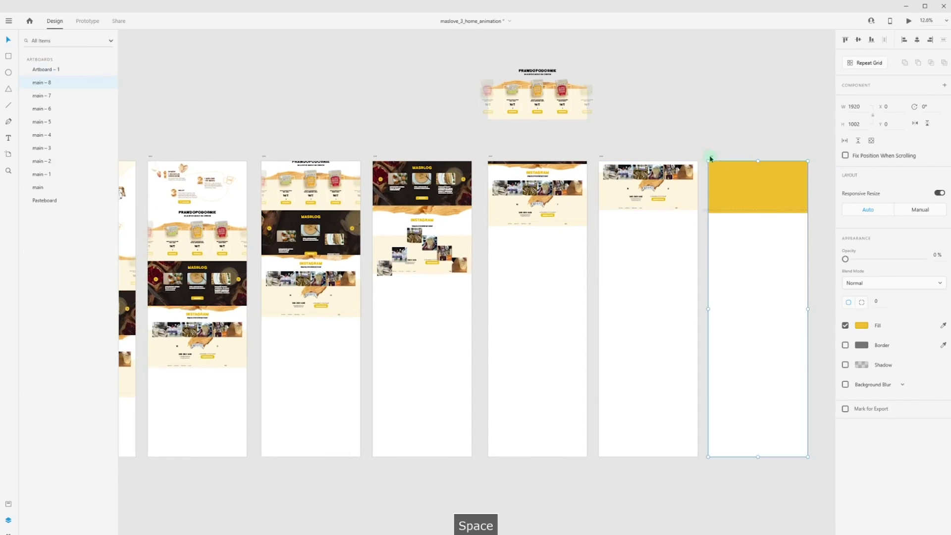
{"action": "scroll", "coordinate": [656, 123], "scroll_direction": "down", "scroll_amount": 5}
{"action": "left_click", "coordinate": [87, 20]}
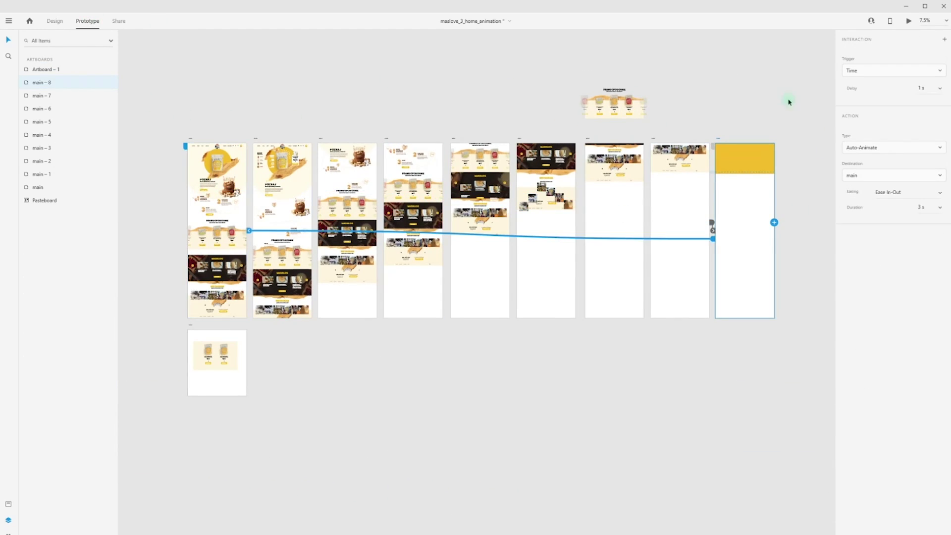
{"action": "left_click", "coordinate": [940, 89]}
Preview the prototype from main, scrolling past the hero section and triggering the transitions to check the animation
{"action": "left_click", "coordinate": [925, 22]}
{"action": "left_click", "coordinate": [222, 162]}
{"action": "left_click", "coordinate": [910, 22]}
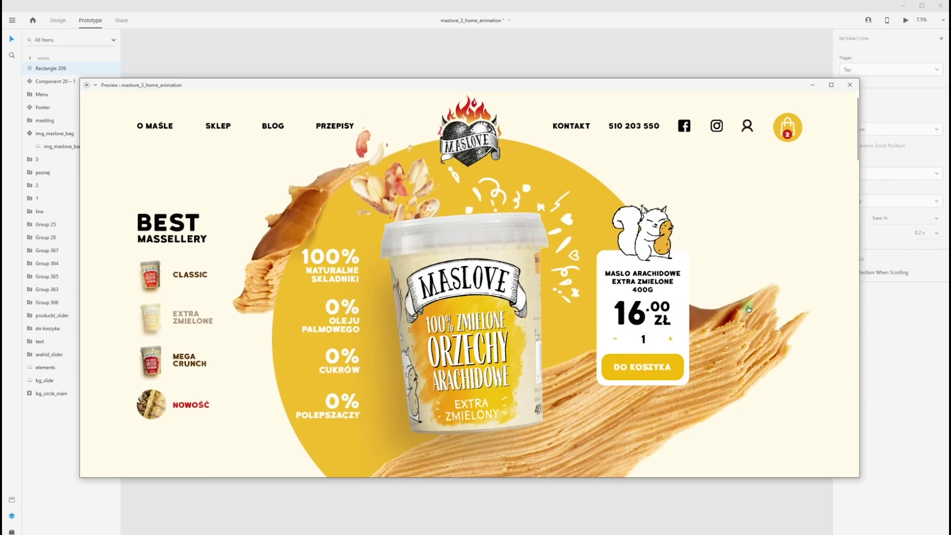
{"action": "scroll", "coordinate": [747, 306], "scroll_direction": "down", "scroll_amount": 8}
{"action": "scroll", "coordinate": [744, 310], "scroll_direction": "down", "scroll_amount": 8}
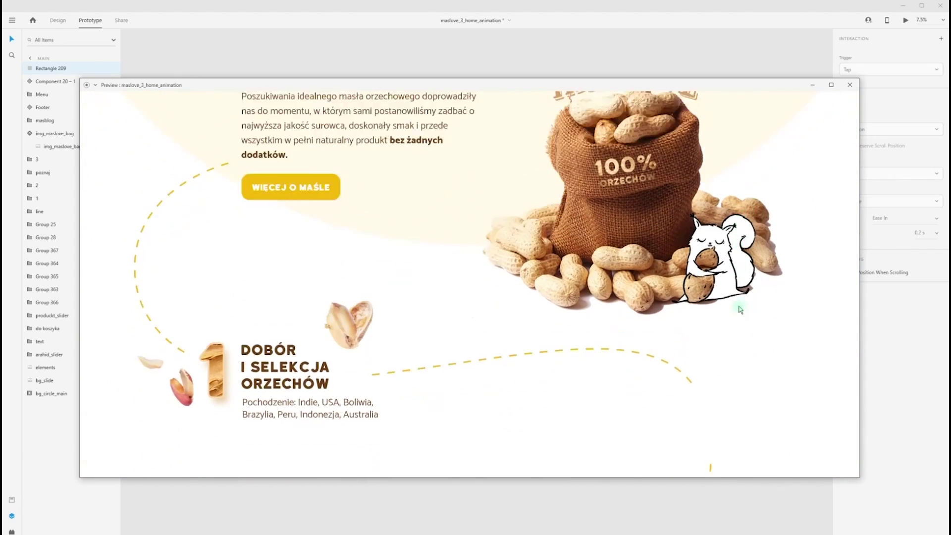
{"action": "left_click", "coordinate": [741, 309]}
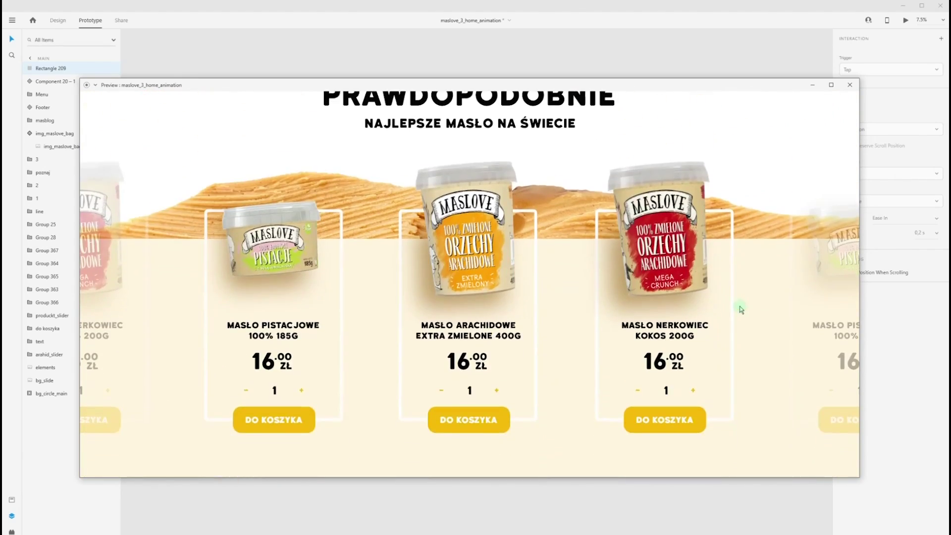